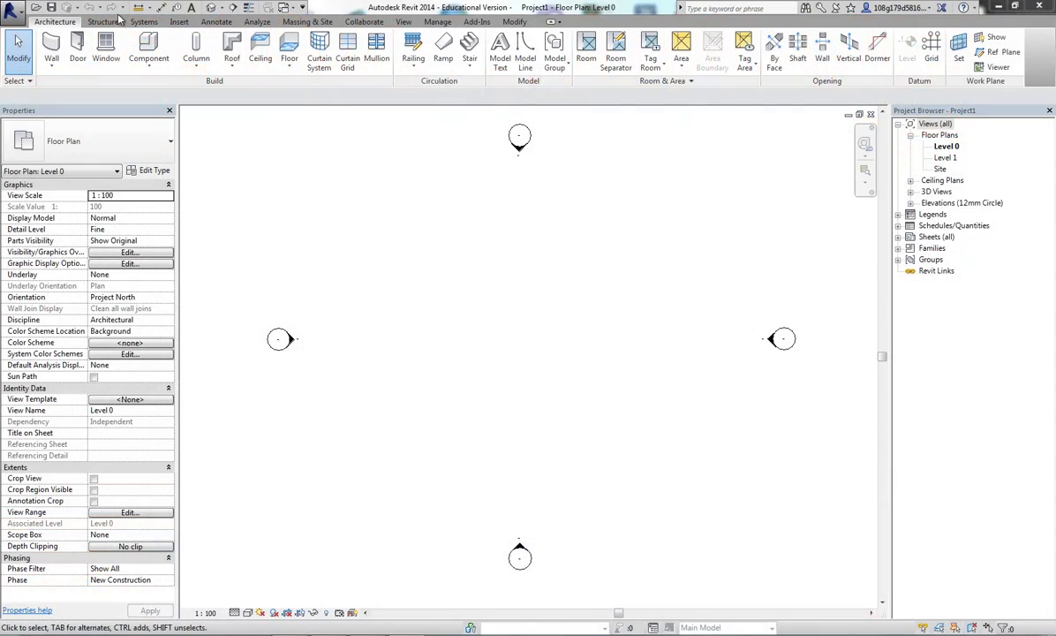
Step: Switch the ribbon to the Structure tab to show the structural modelling tools
click(102, 21)
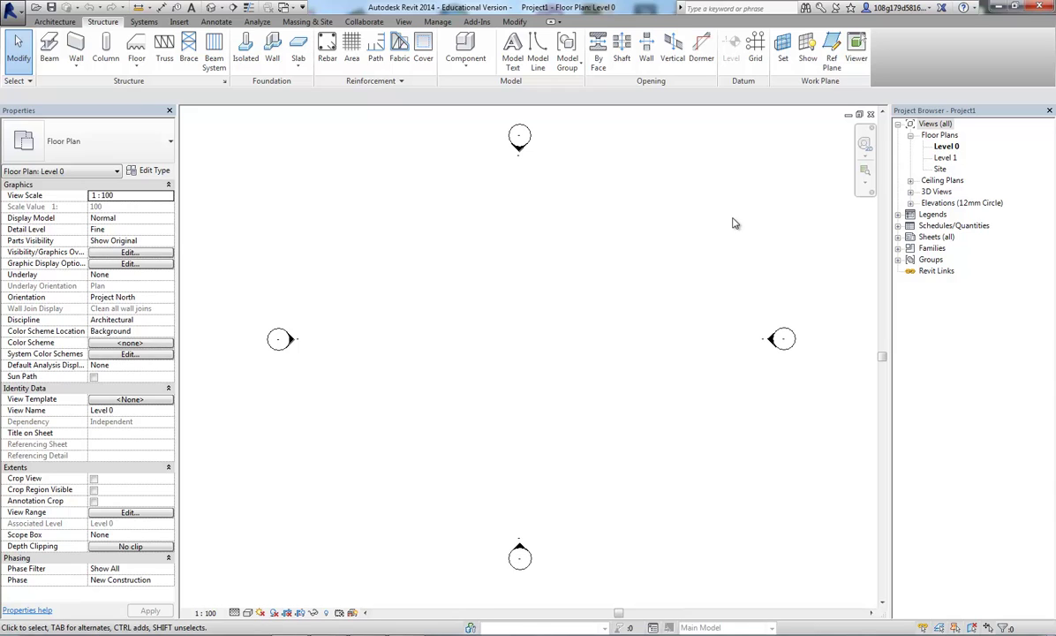
Step: Draw horizontal grid line 1 across the top of the Level 0 plan
click(756, 48)
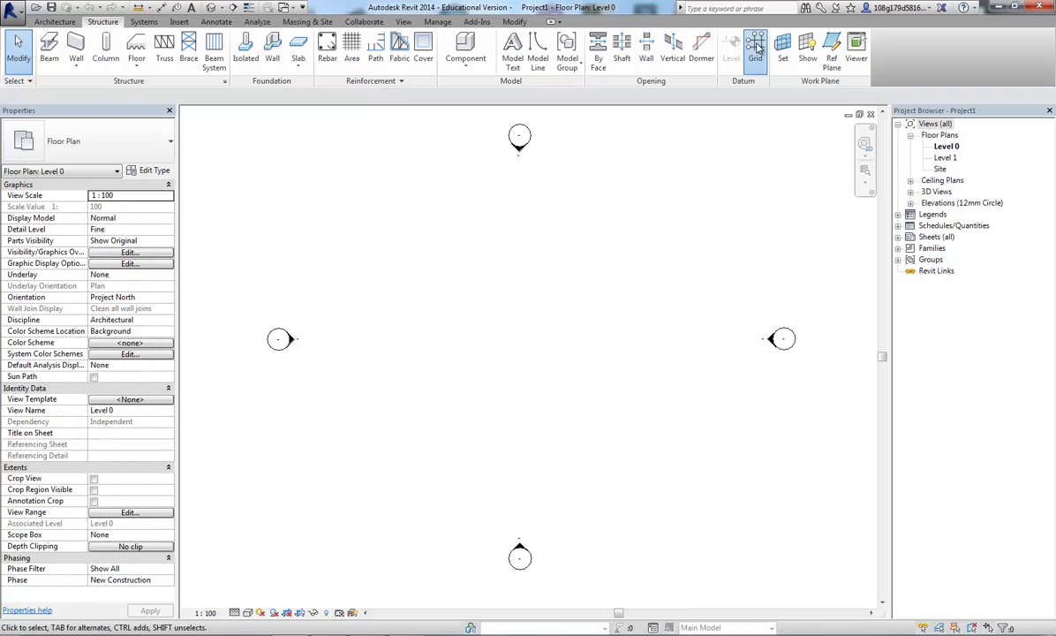
click(709, 212)
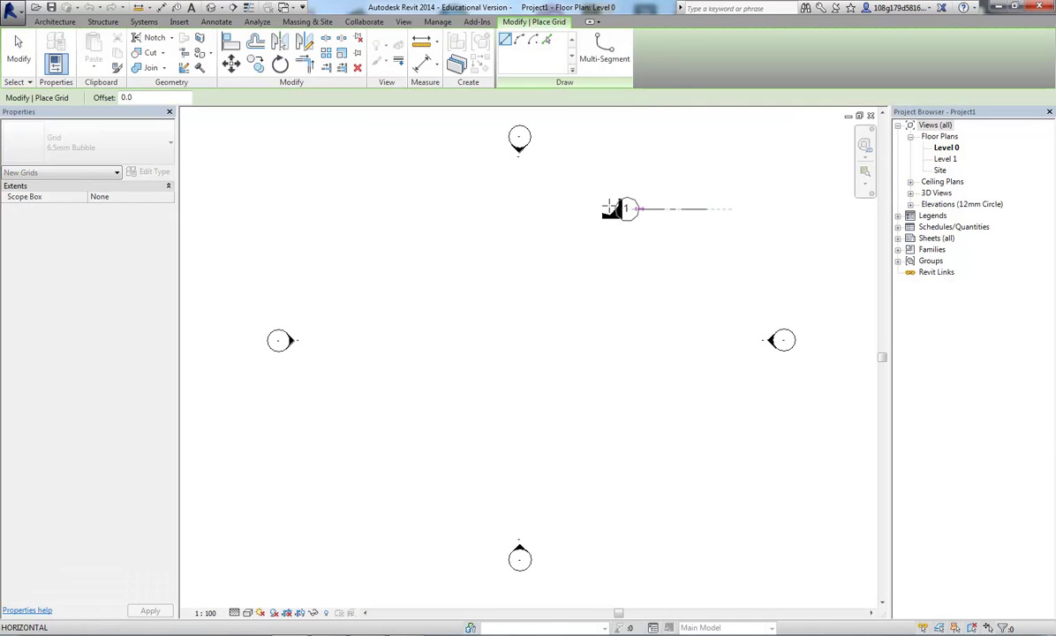
click(351, 207)
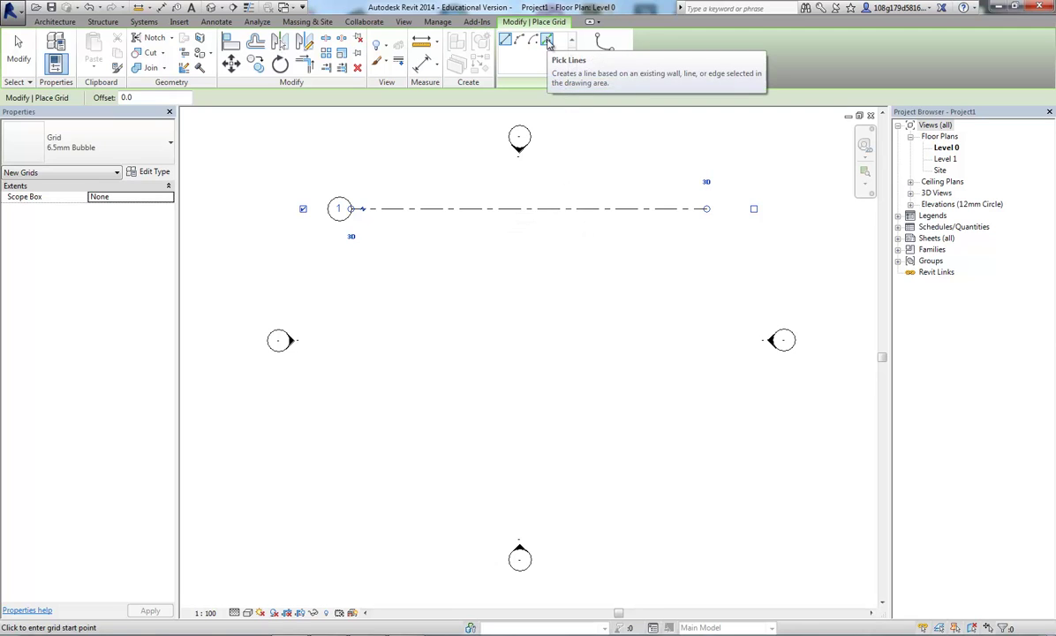
Step: Create grids 2 to 5 below grid 1 at 4000 offsets with Pick Lines
click(547, 42)
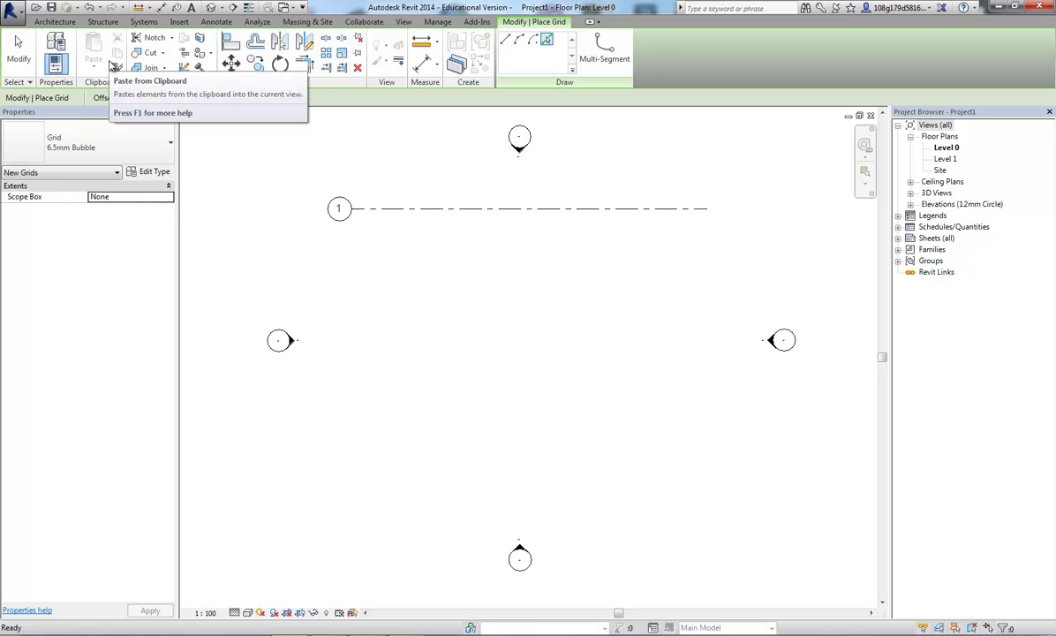
click(547, 213)
click(520, 291)
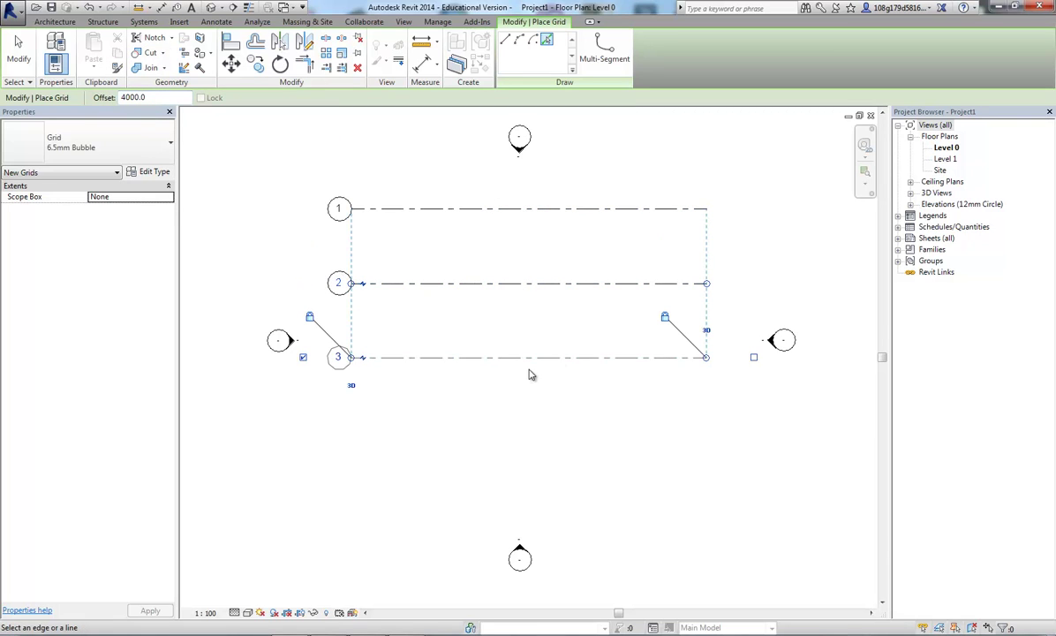
click(529, 364)
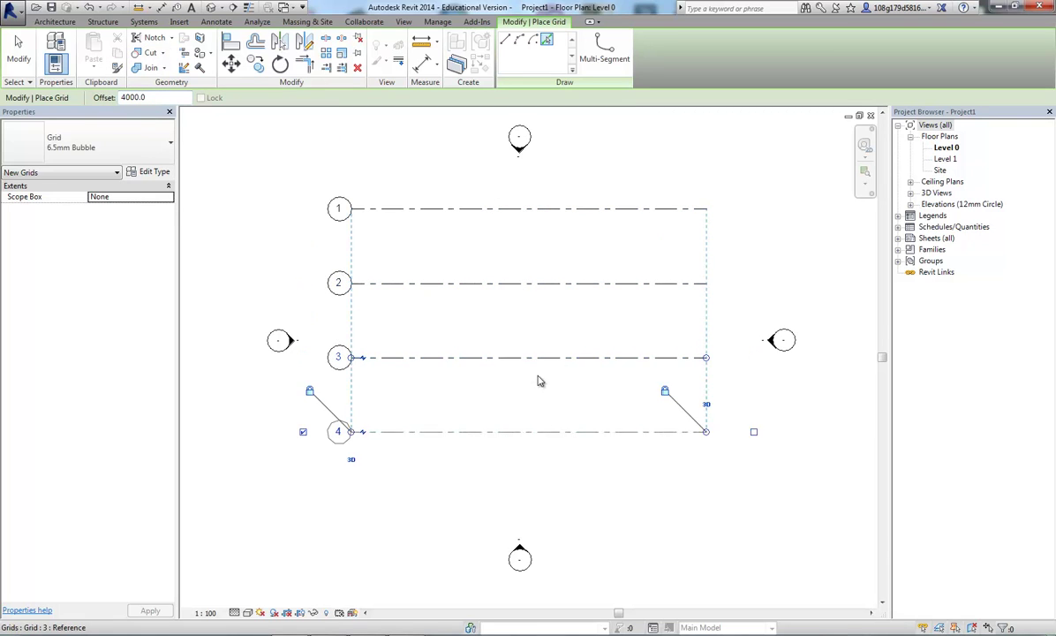
click(526, 434)
click(505, 40)
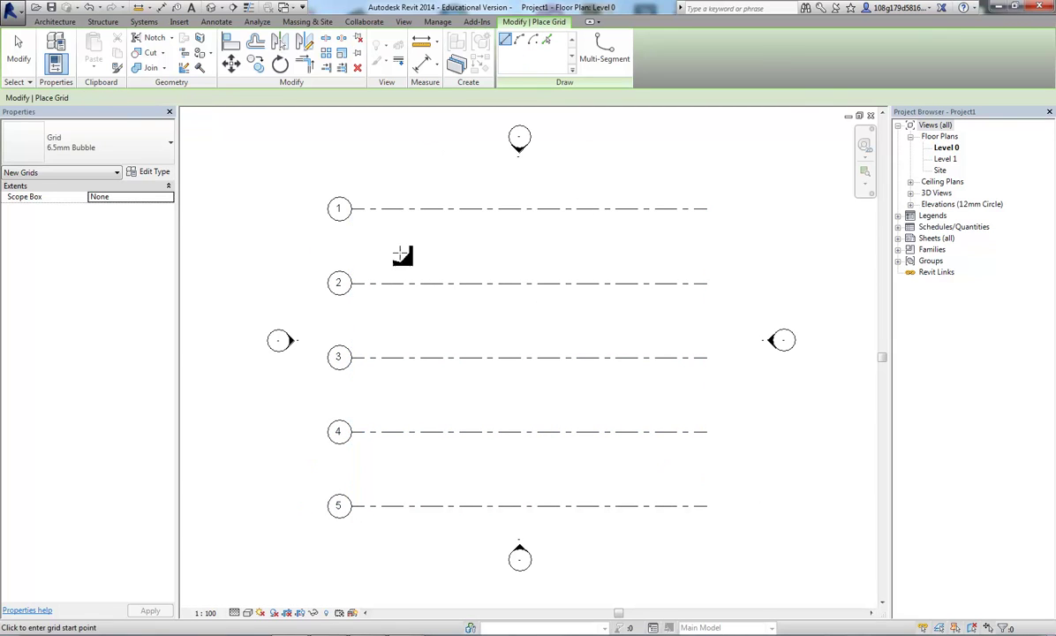
Step: Draw a vertical grid on the left with offset 0 and rename it A
click(364, 526)
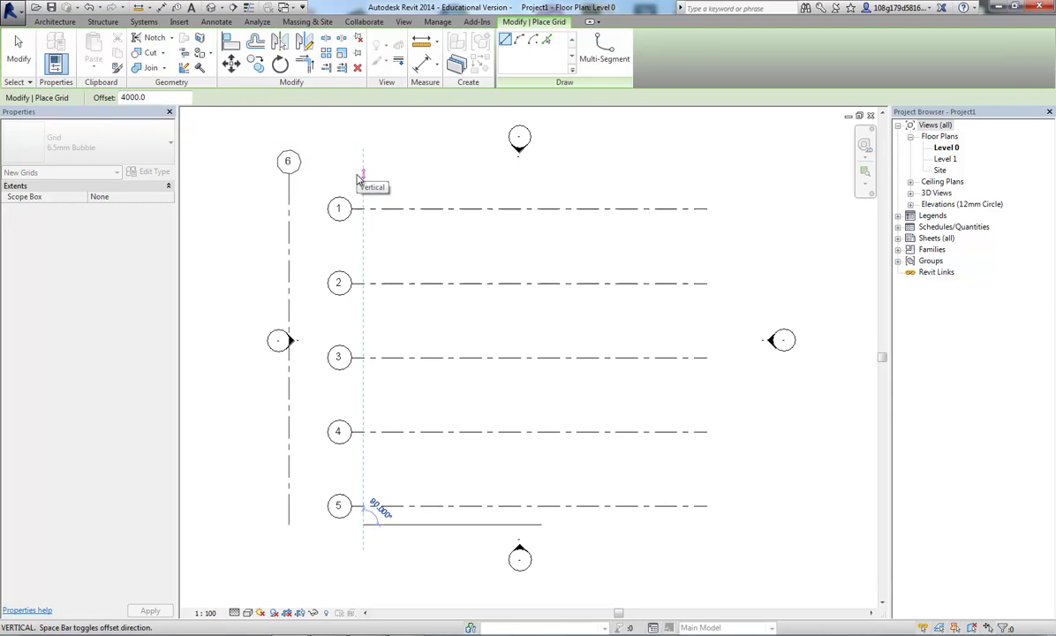
key(Escape)
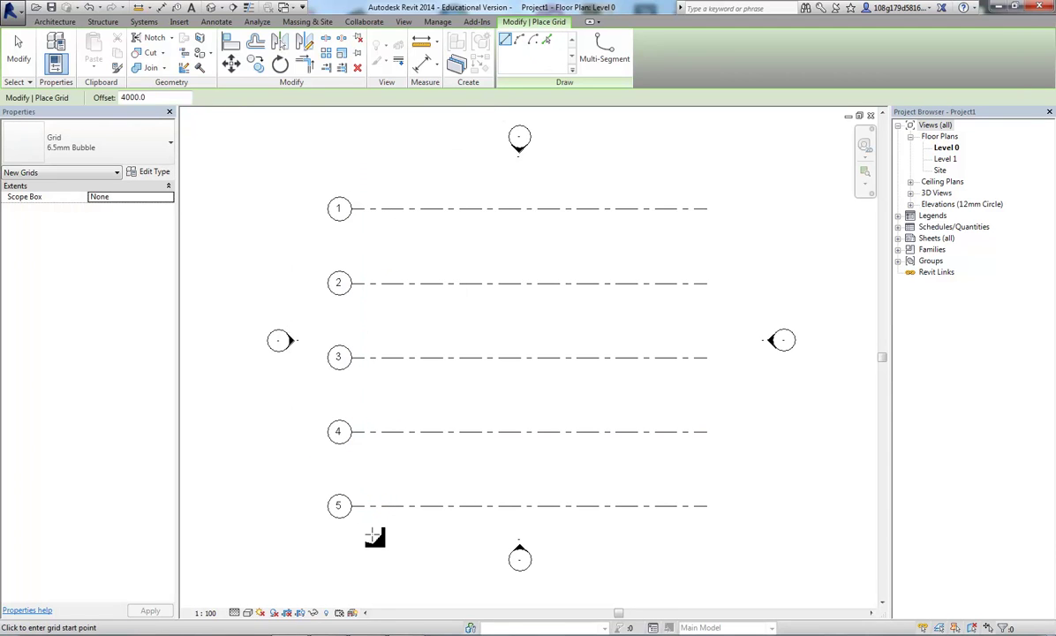
click(366, 530)
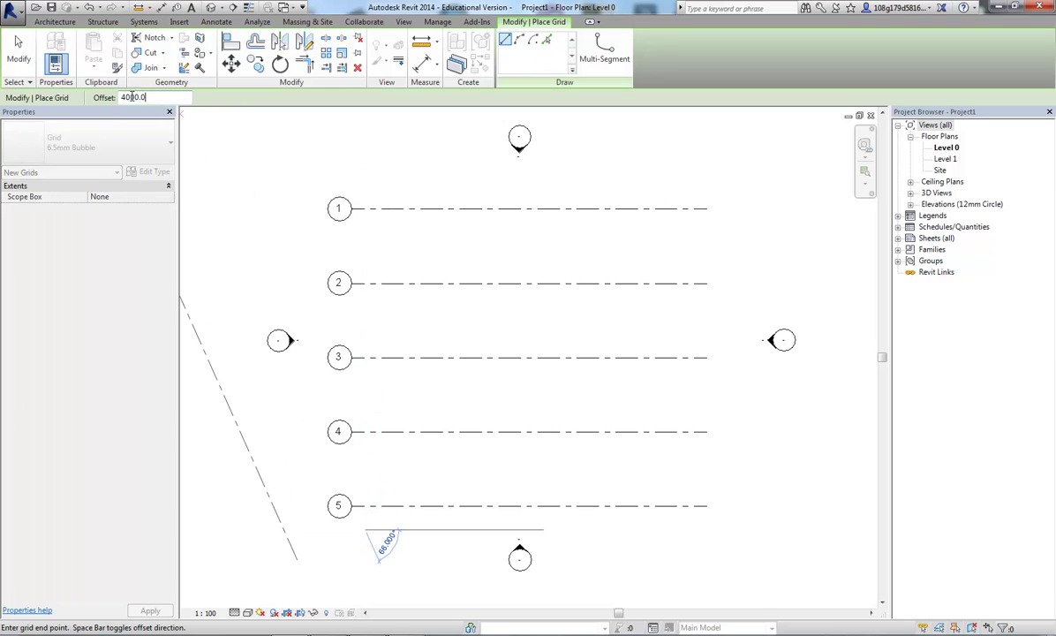
text(0)
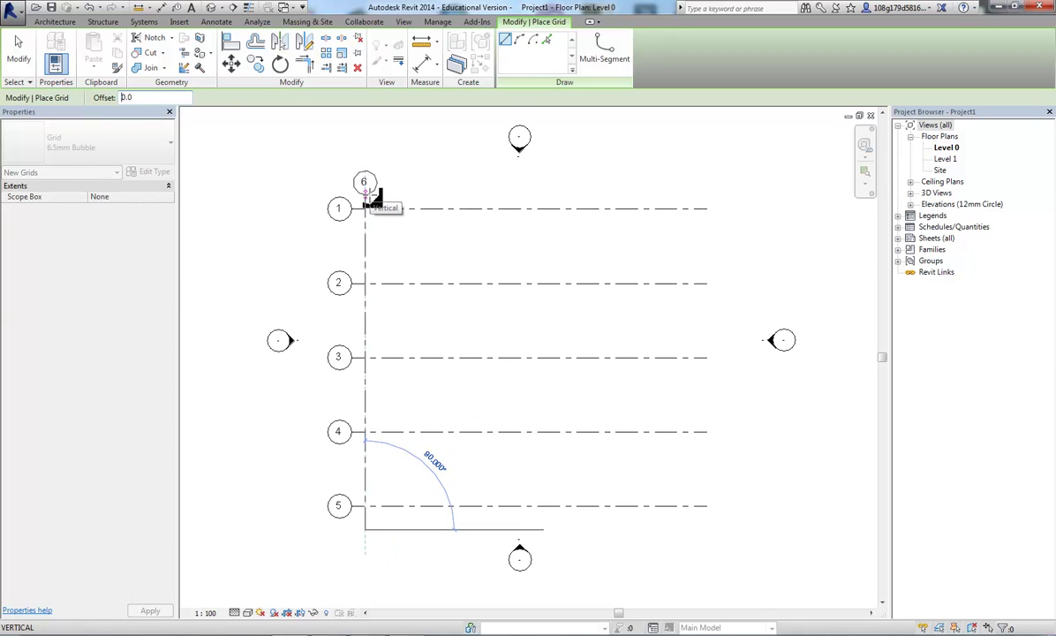
click(397, 205)
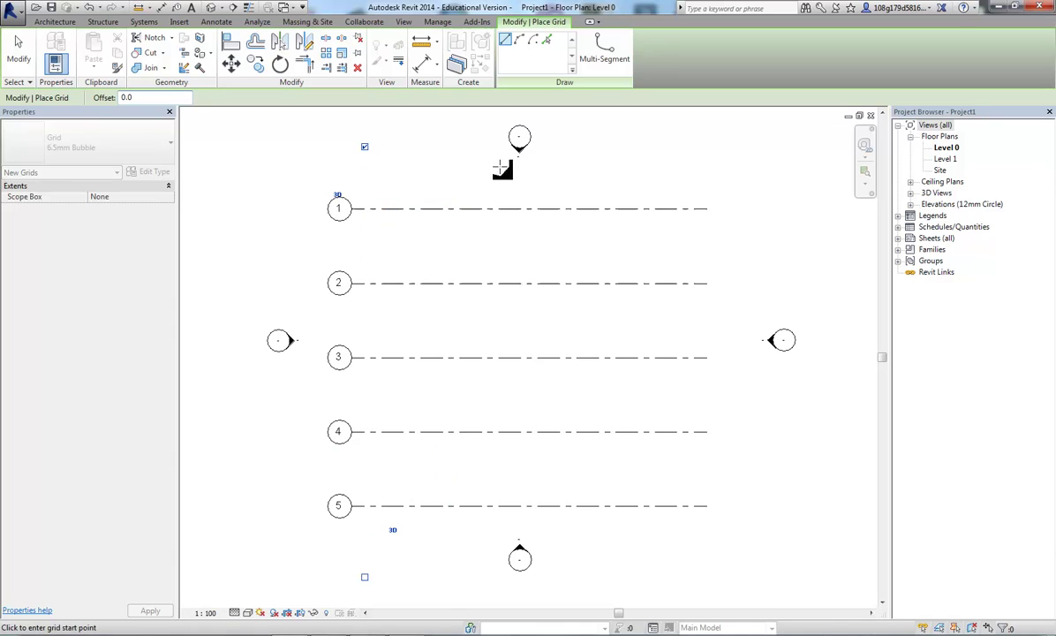
key(Escape)
key(Escape)
click(366, 182)
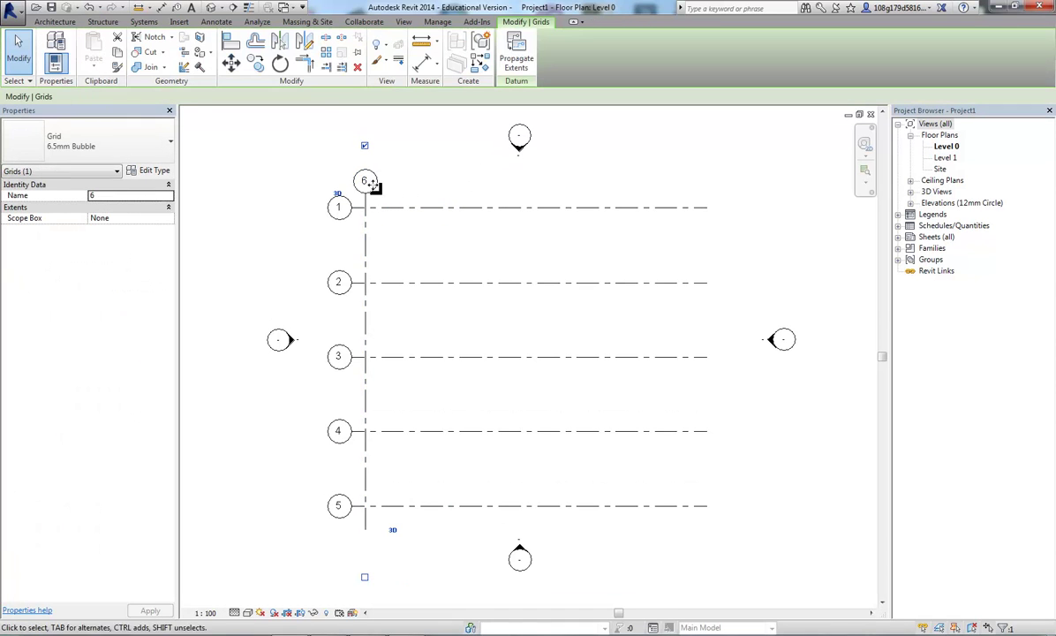
click(364, 182)
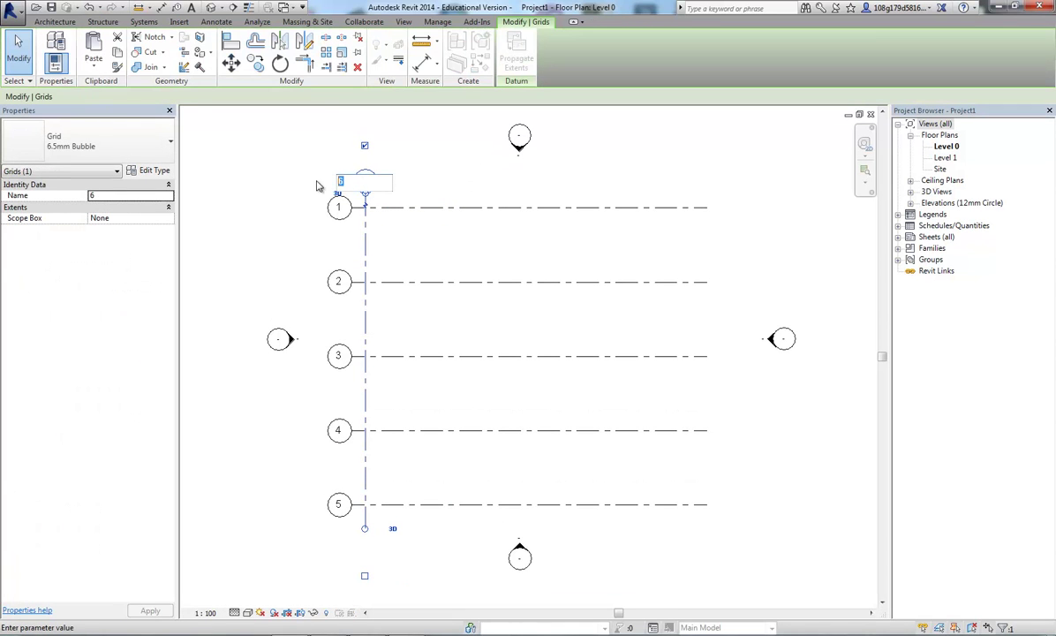
key(Return)
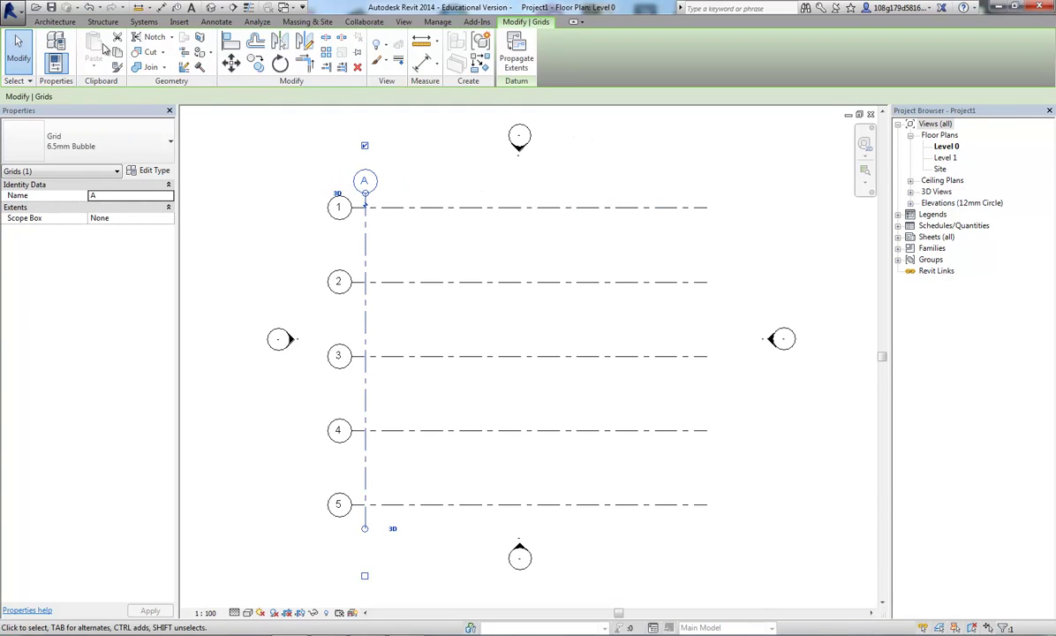
Step: Add grids B, C, D and E at 4000 offsets to the right of grid A
click(54, 22)
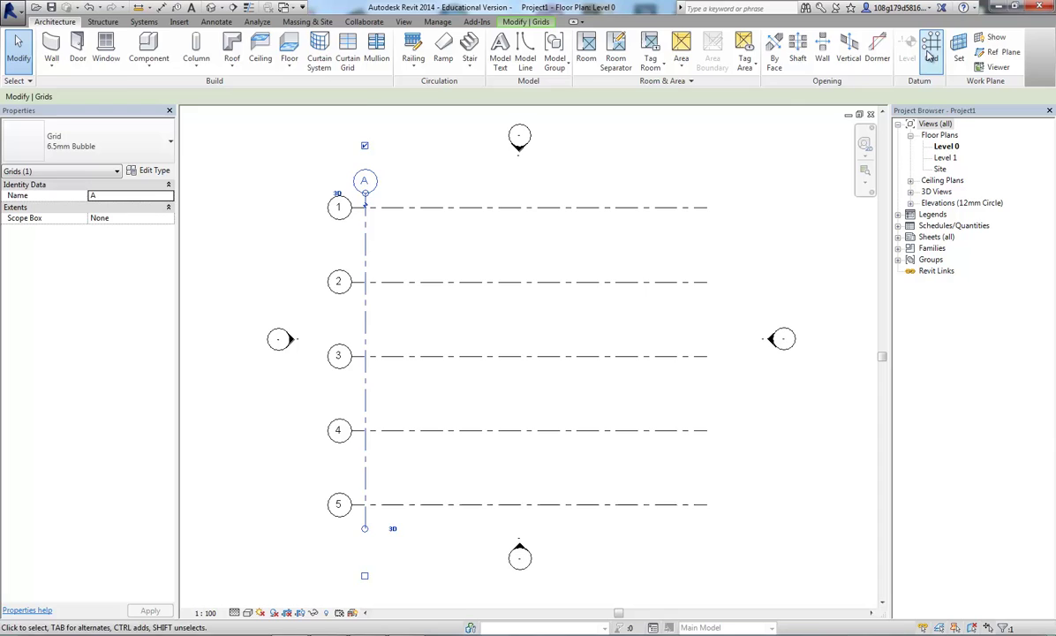
key(g)
key(r)
click(545, 39)
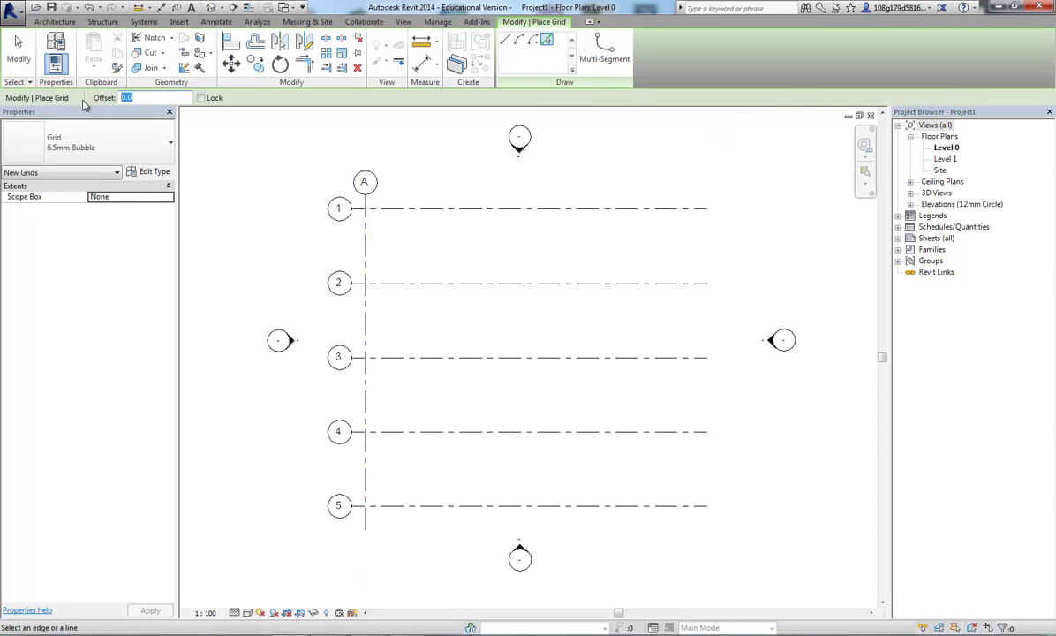
text(4000)
key(Return)
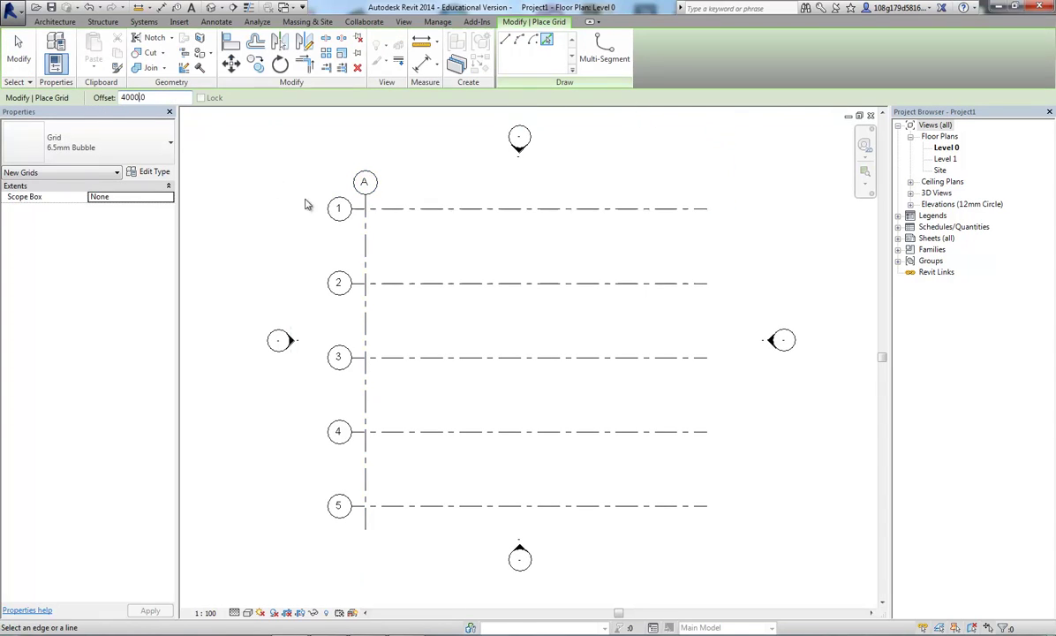
click(367, 251)
click(442, 246)
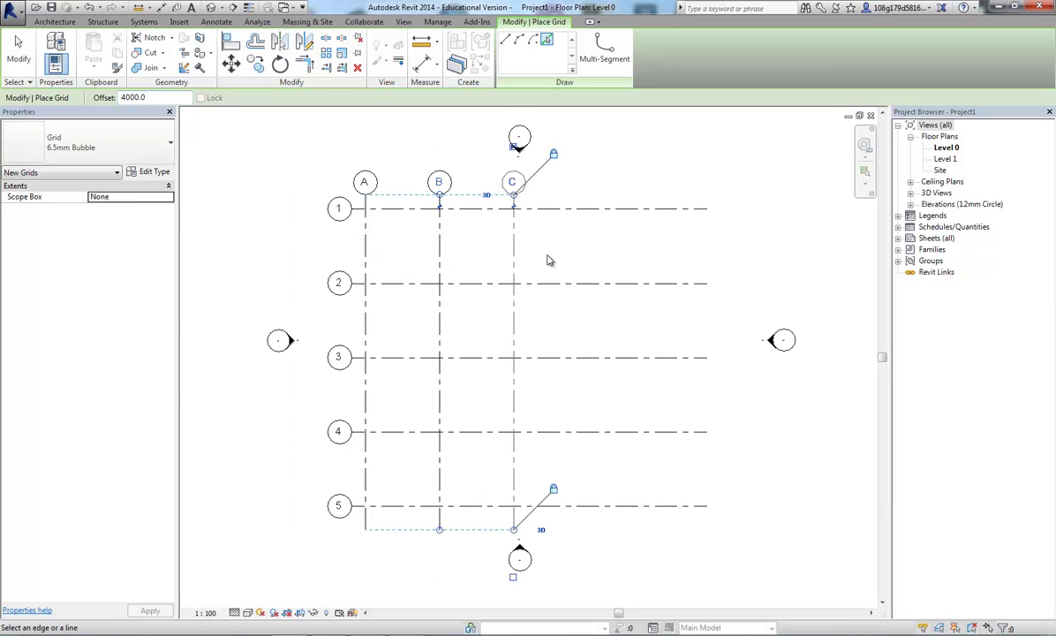
click(513, 247)
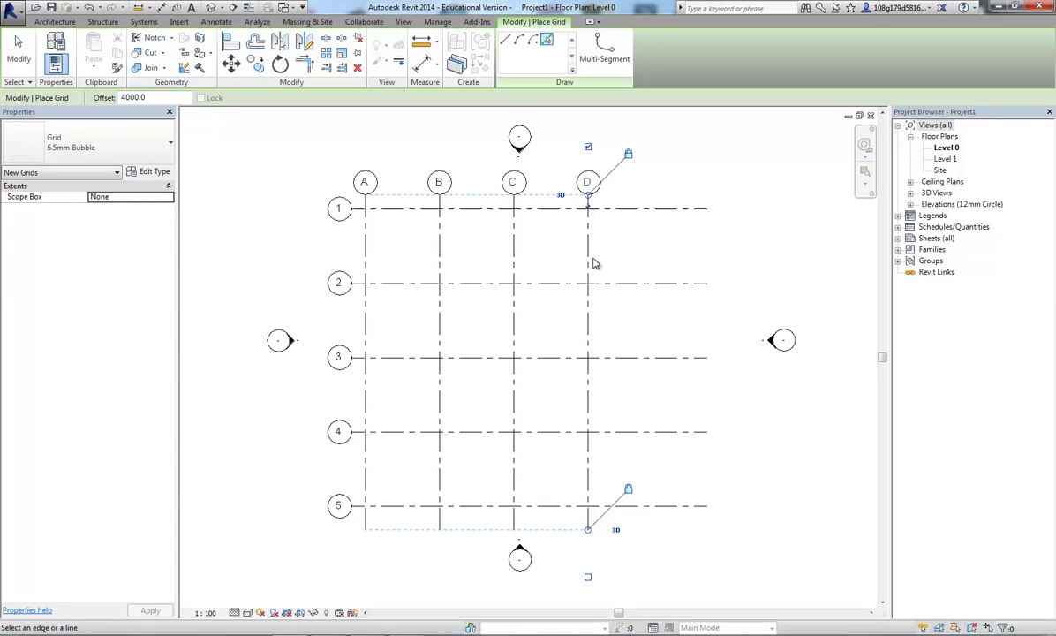
click(589, 265)
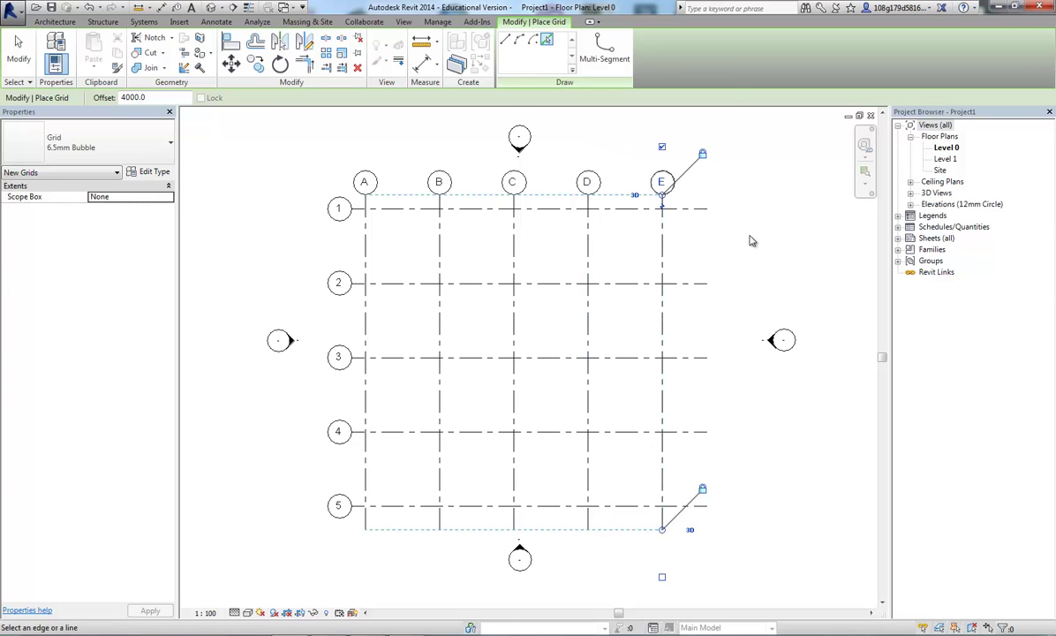
key(Escape)
key(Escape)
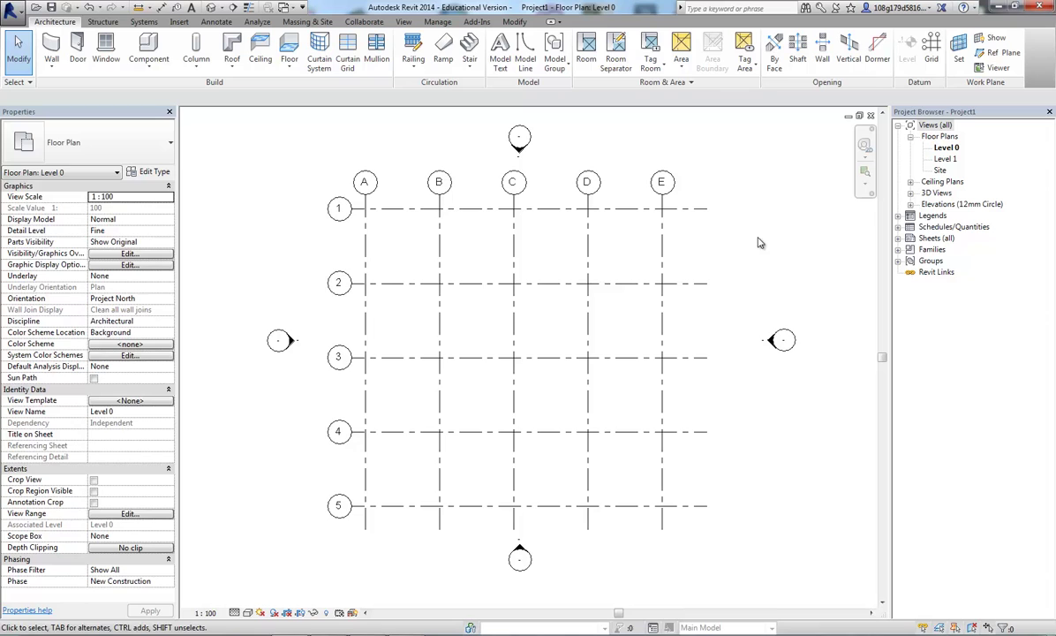
Step: Pan the plan and look through the column options, ending on the Structure tab
middle_drag(760, 243, 736, 244)
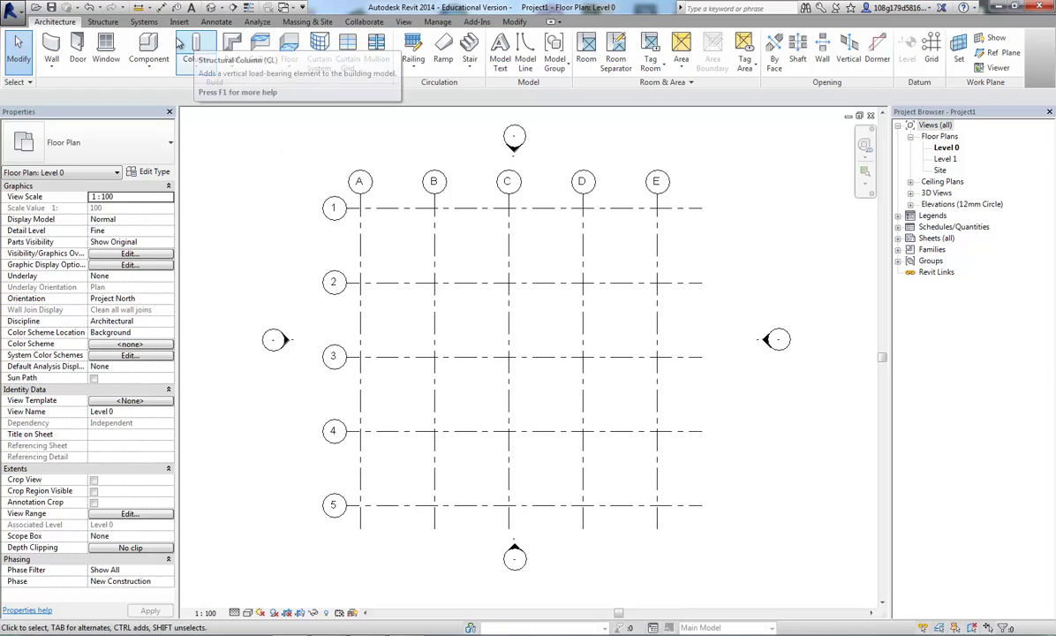
click(104, 23)
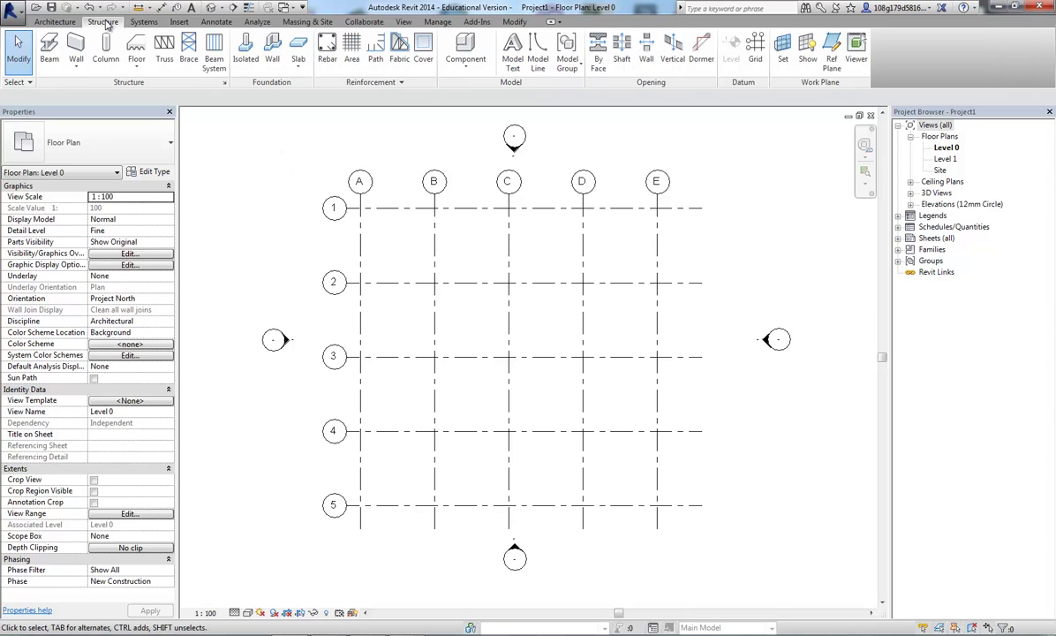
click(54, 22)
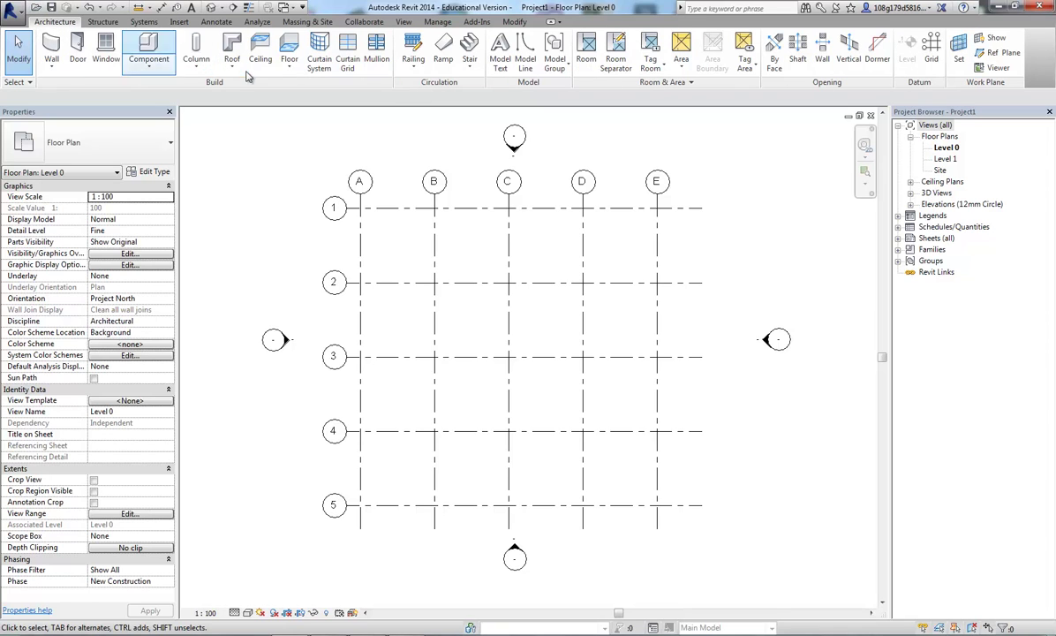
click(187, 70)
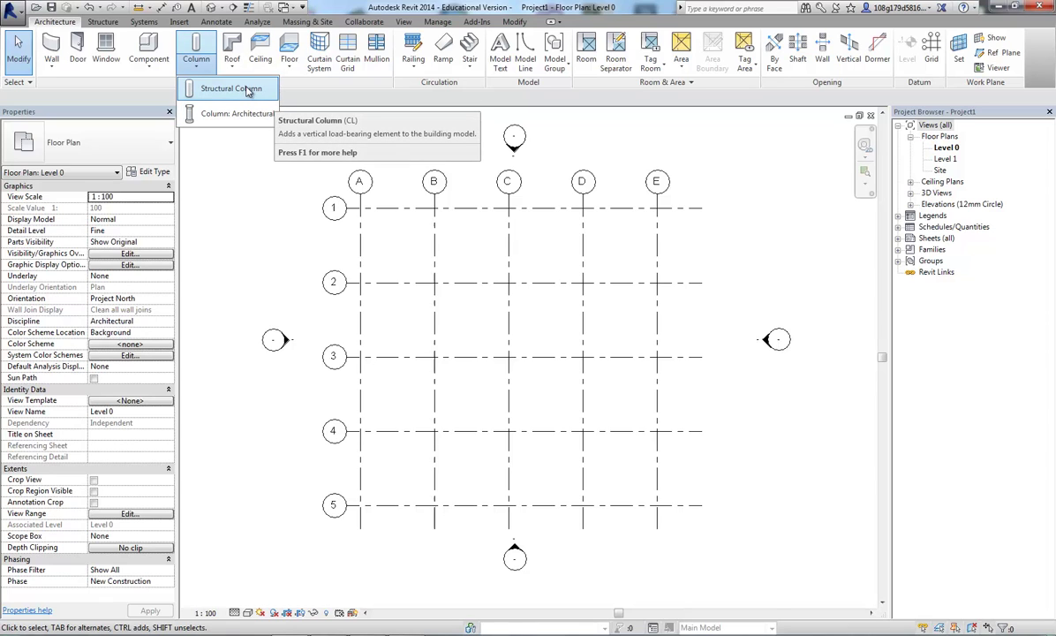
click(101, 23)
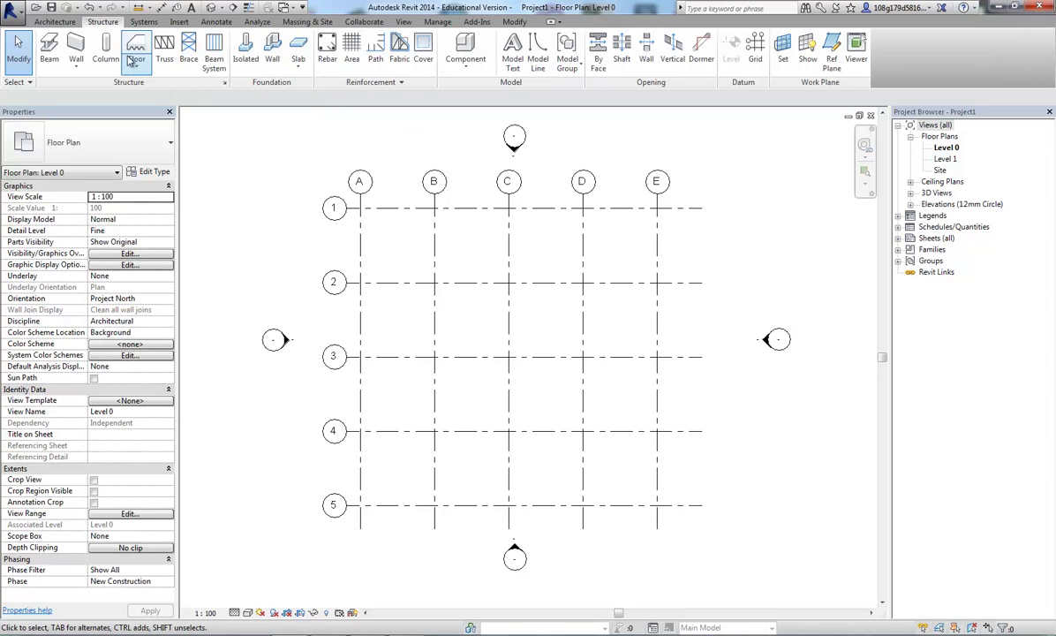
Step: Start placing structural columns of type UC-Universal Column 305x305x97UC
click(105, 50)
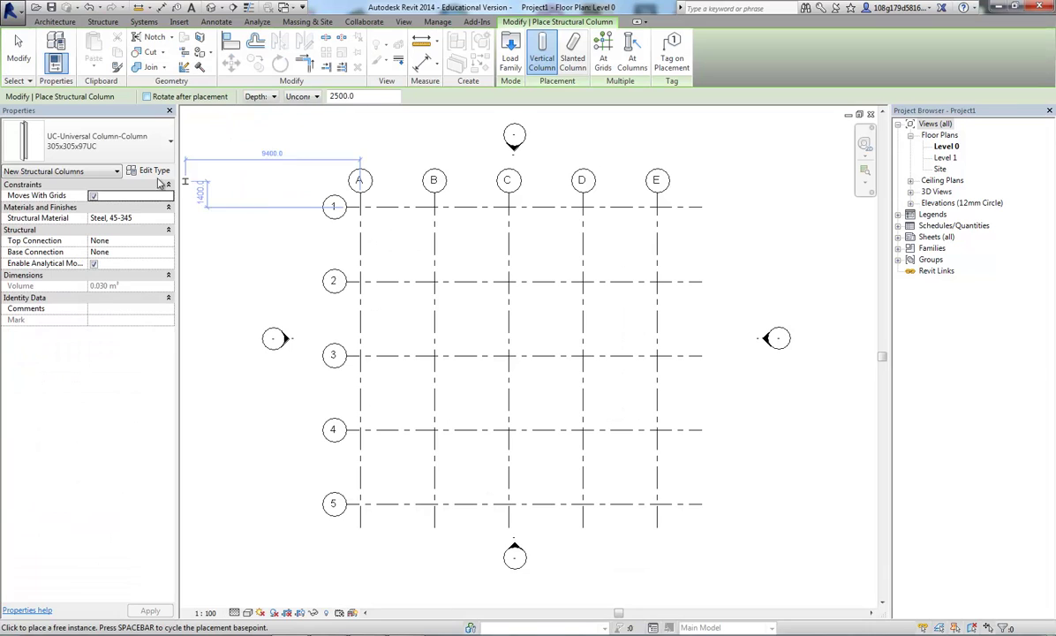
click(89, 144)
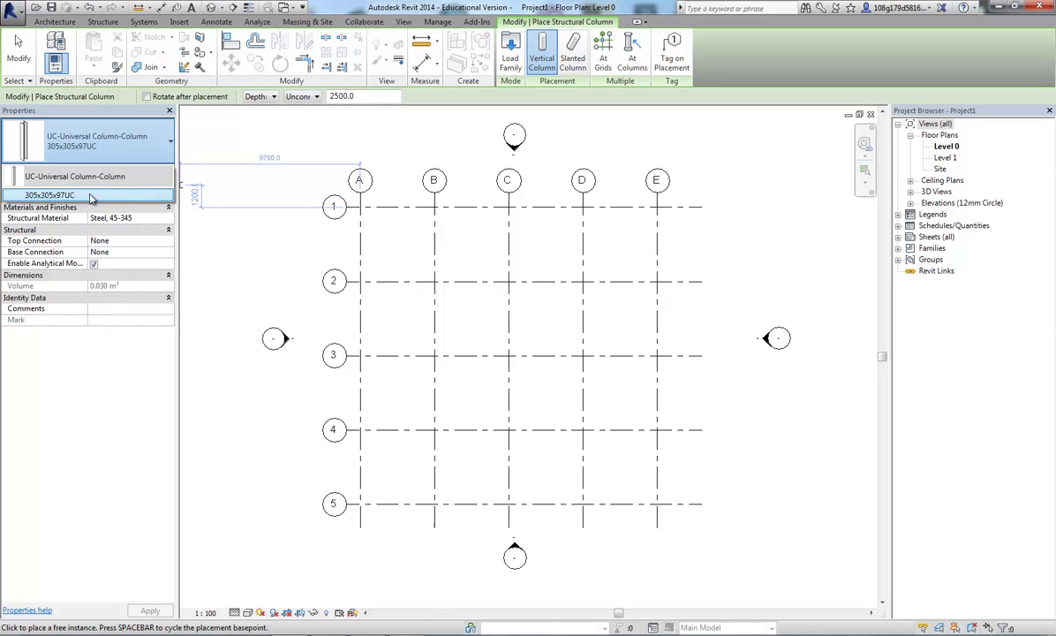
click(91, 196)
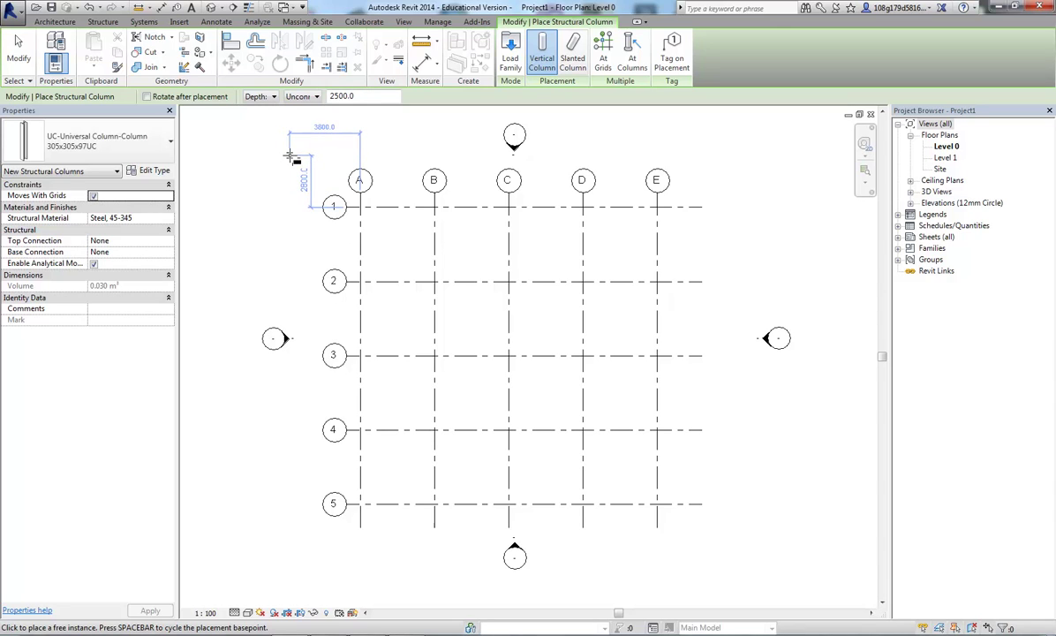
Step: Set column placement to Height with the top at Level 1
click(264, 96)
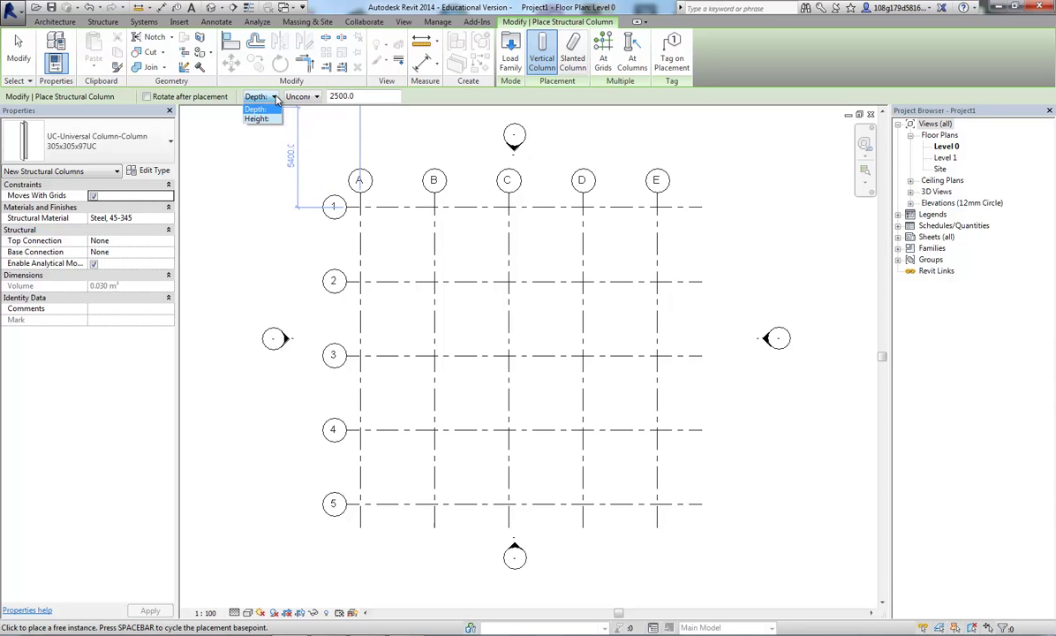
click(259, 120)
click(307, 96)
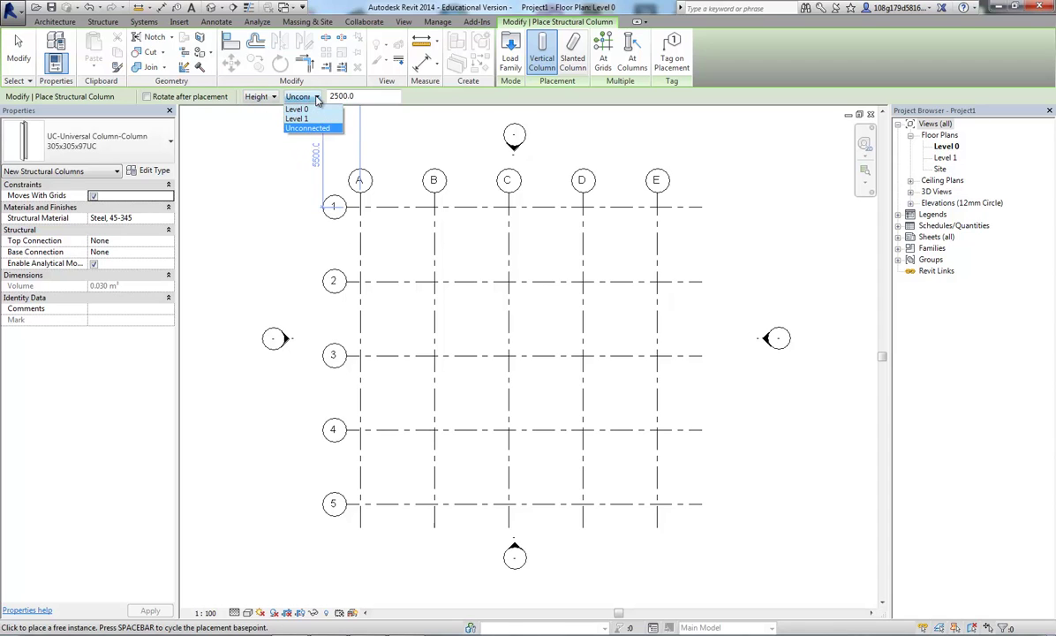
click(304, 119)
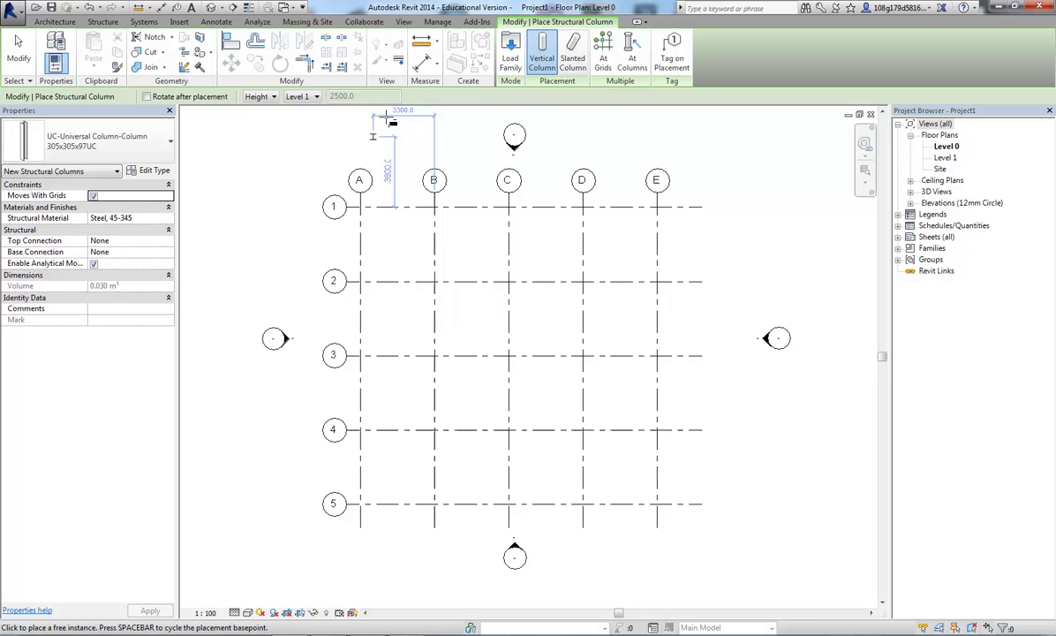
Step: Place columns at grid intersections A-1 and B-1
scroll(369, 206, up, 6)
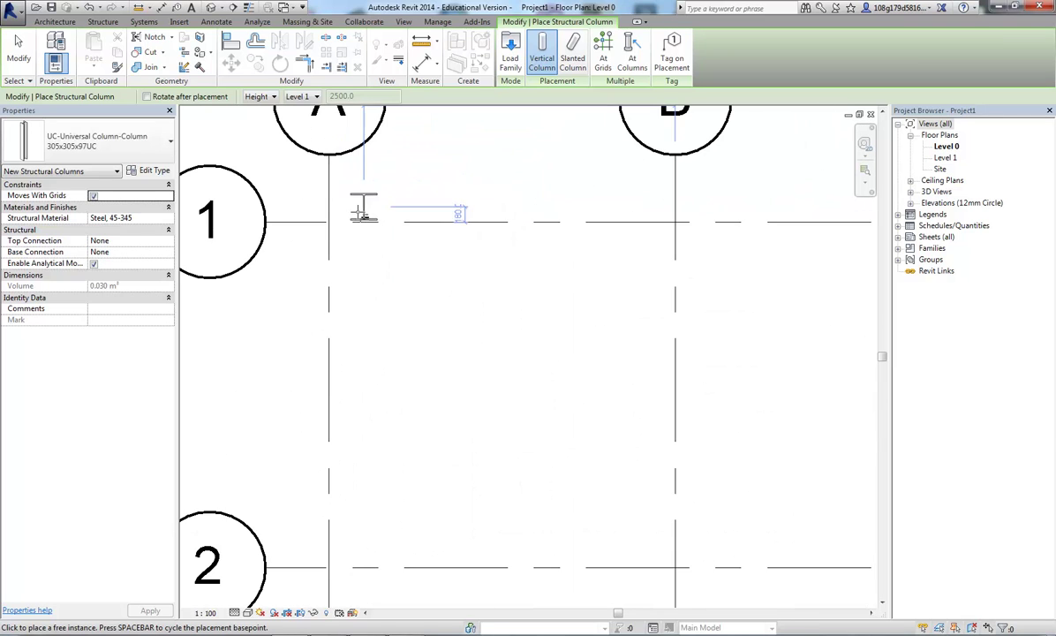
click(334, 227)
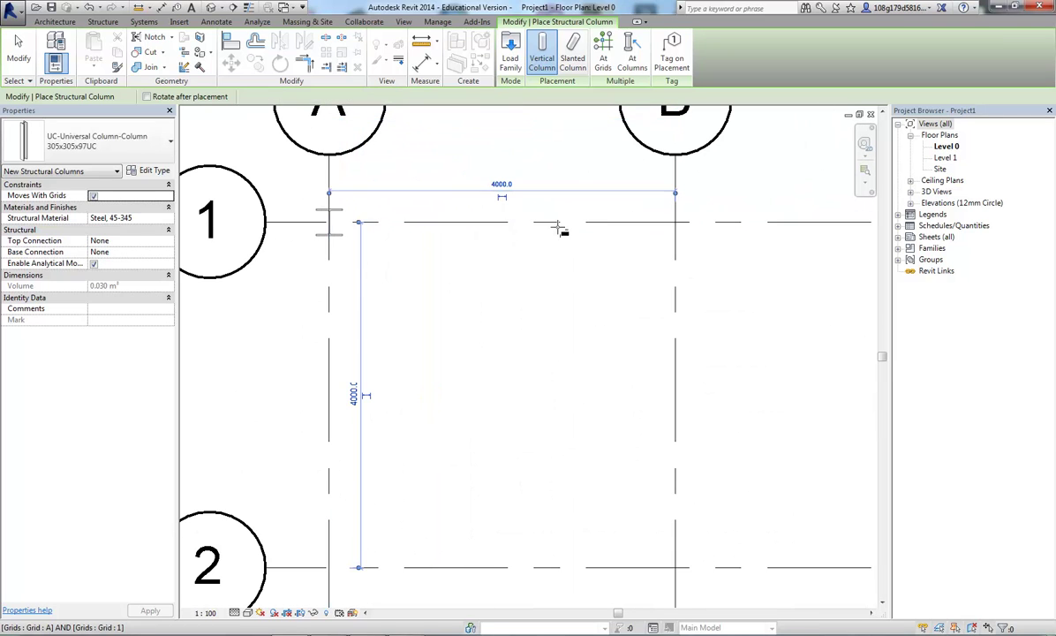
click(680, 228)
scroll(601, 283, down, 3)
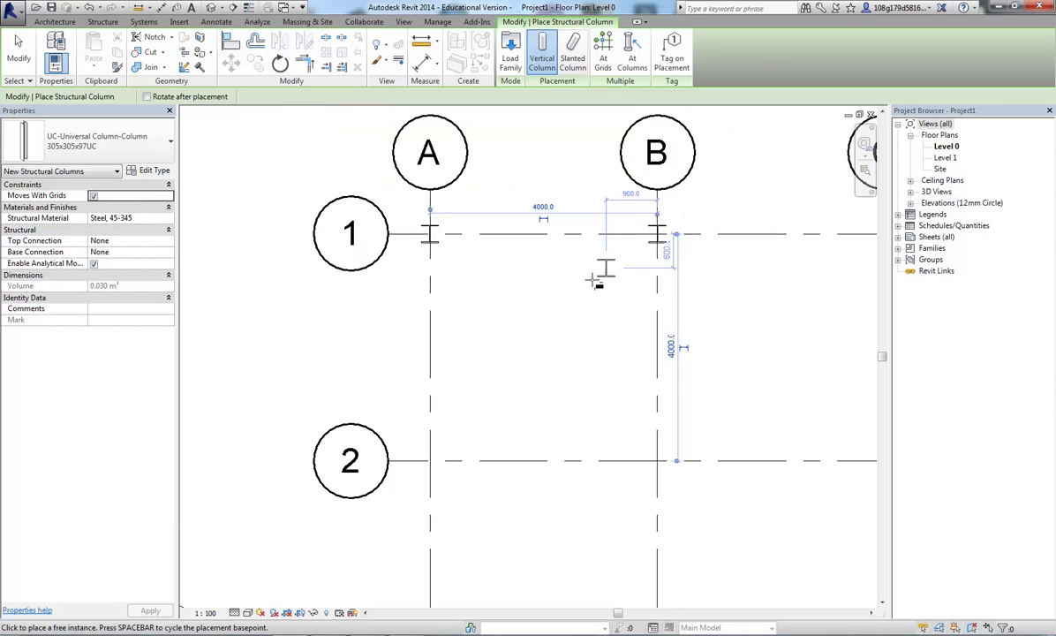
middle_drag(602, 282, 436, 295)
scroll(660, 295, down, 4)
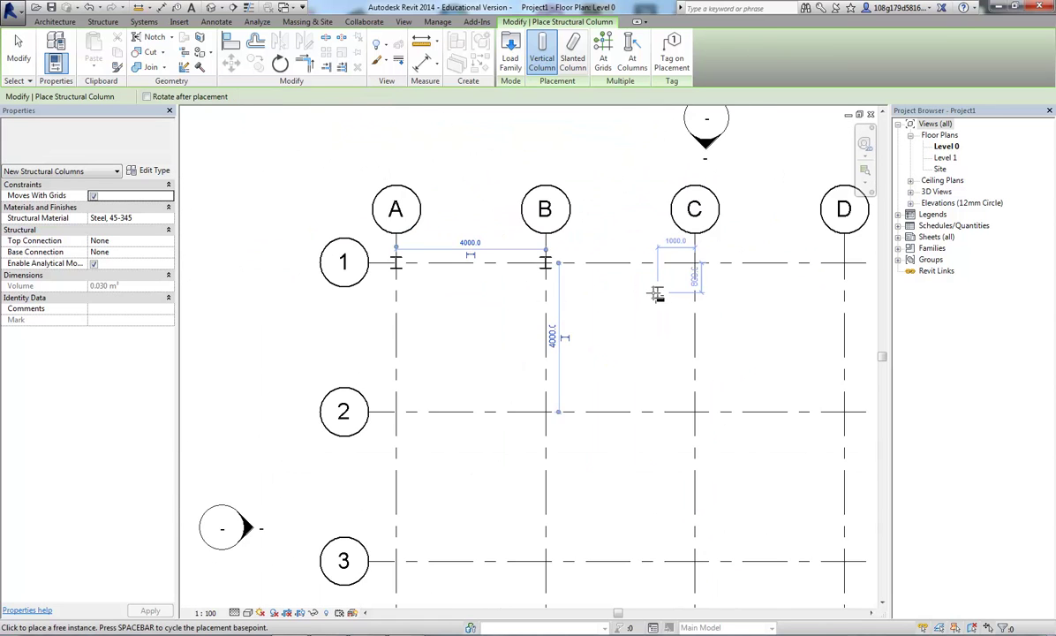
middle_drag(601, 288, 497, 210)
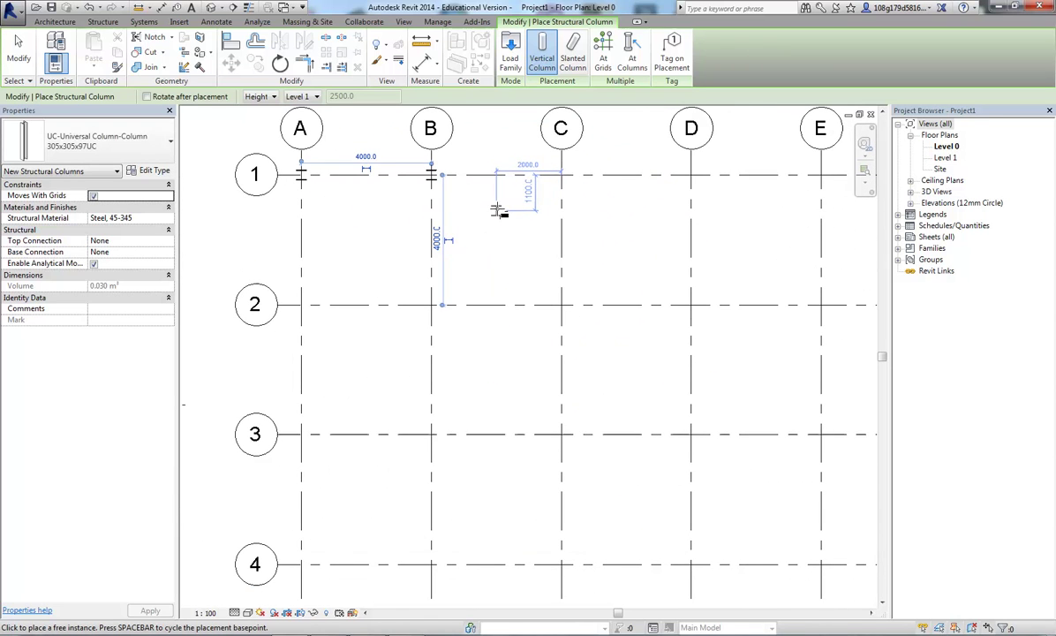
scroll(497, 210, up, 4)
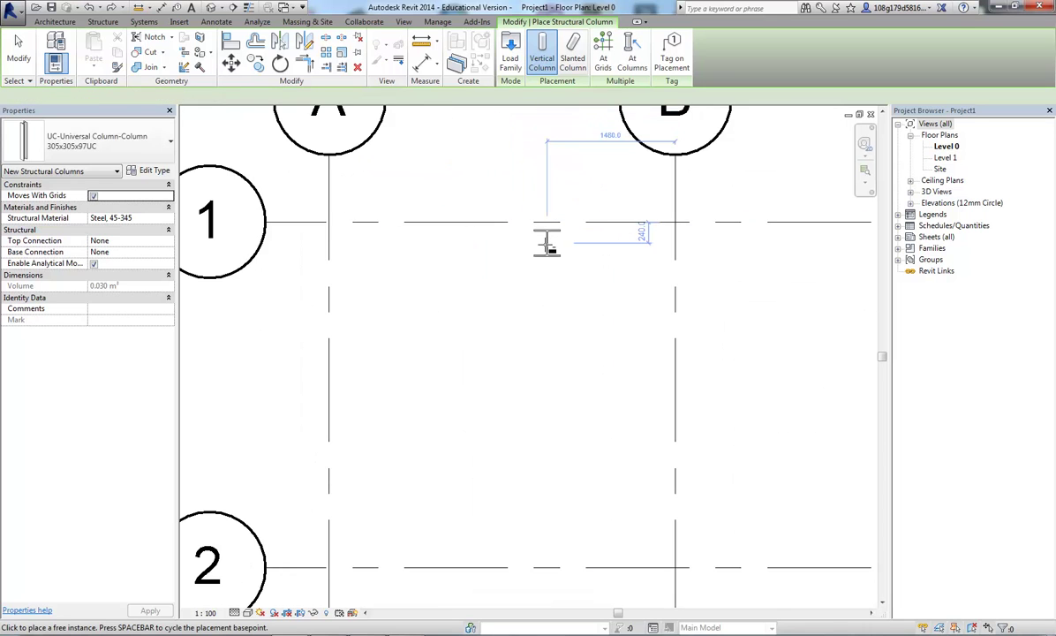
scroll(565, 283, down, 5)
Step: Use At Grids on all grids A–E and 1–5 to place columns at every intersection
middle_drag(562, 263, 413, 207)
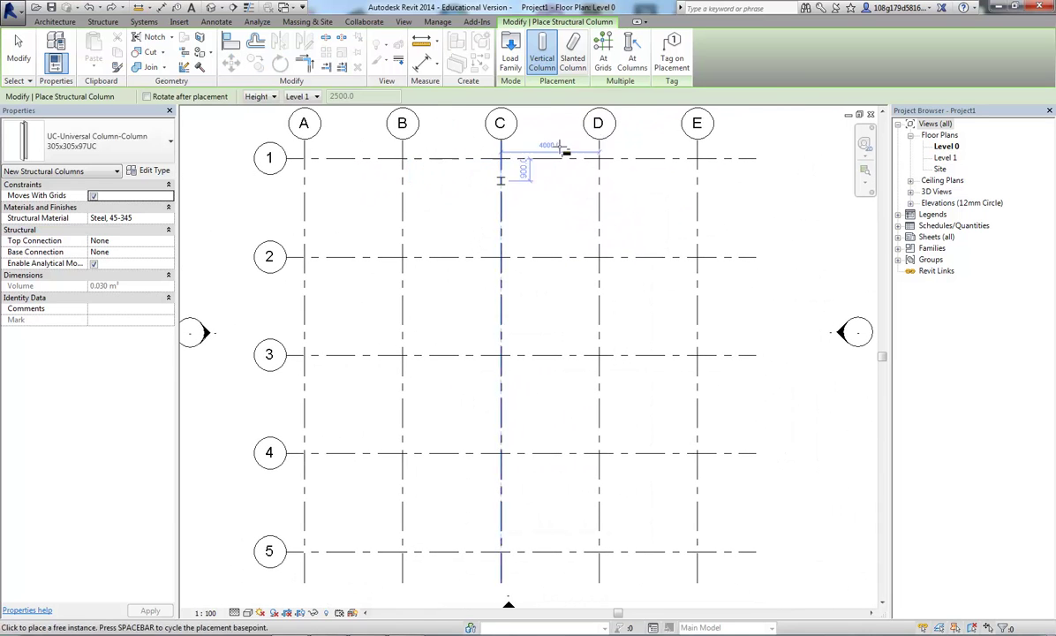
click(606, 58)
drag(709, 156, 678, 190)
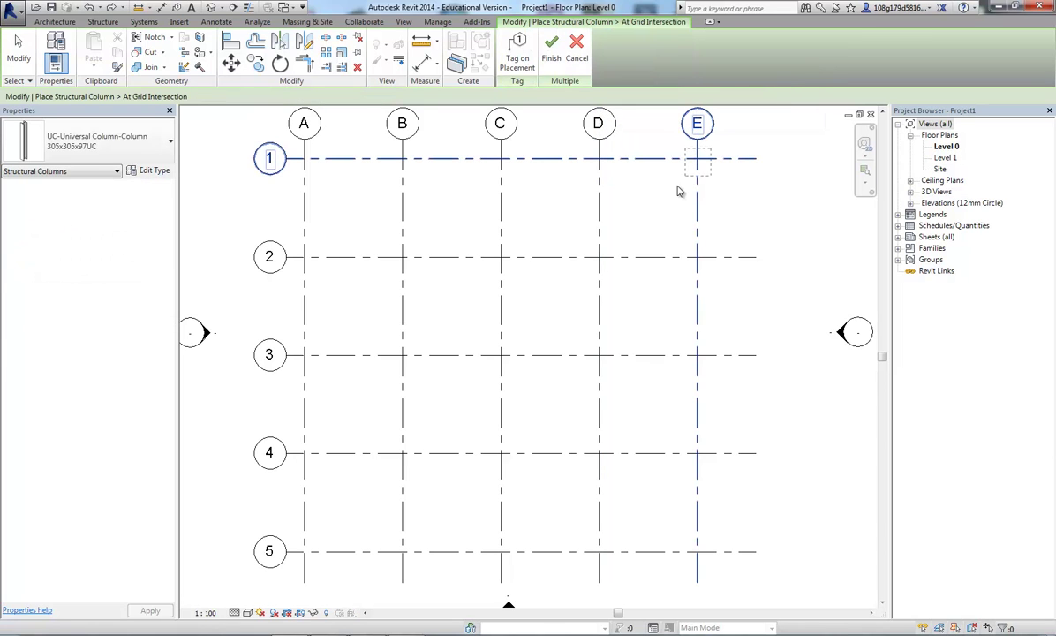
drag(621, 262, 300, 574)
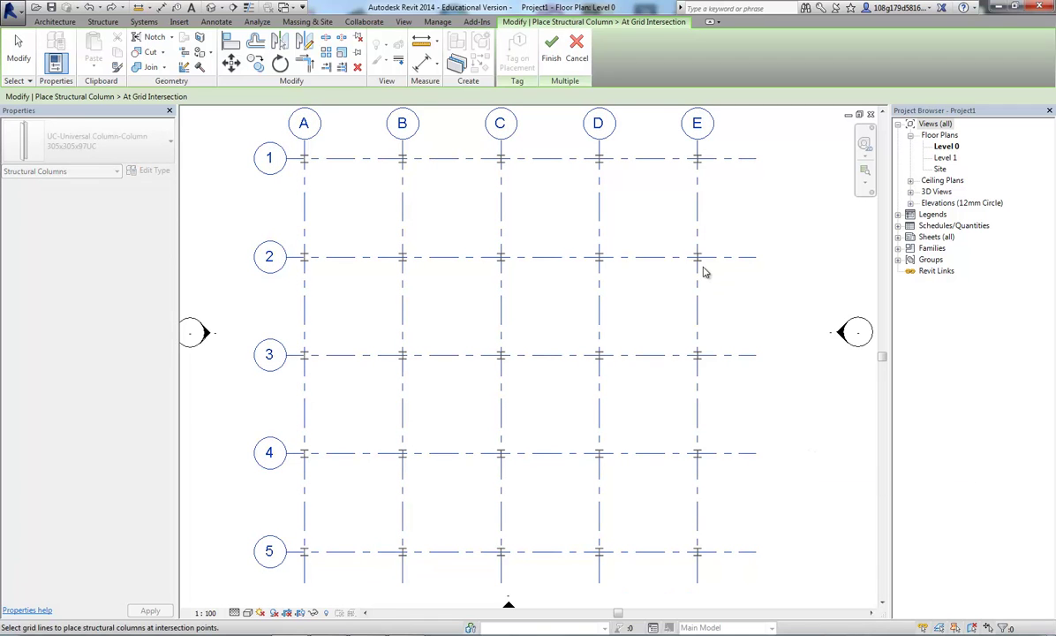
scroll(711, 261, up, 5)
scroll(715, 256, down, 4)
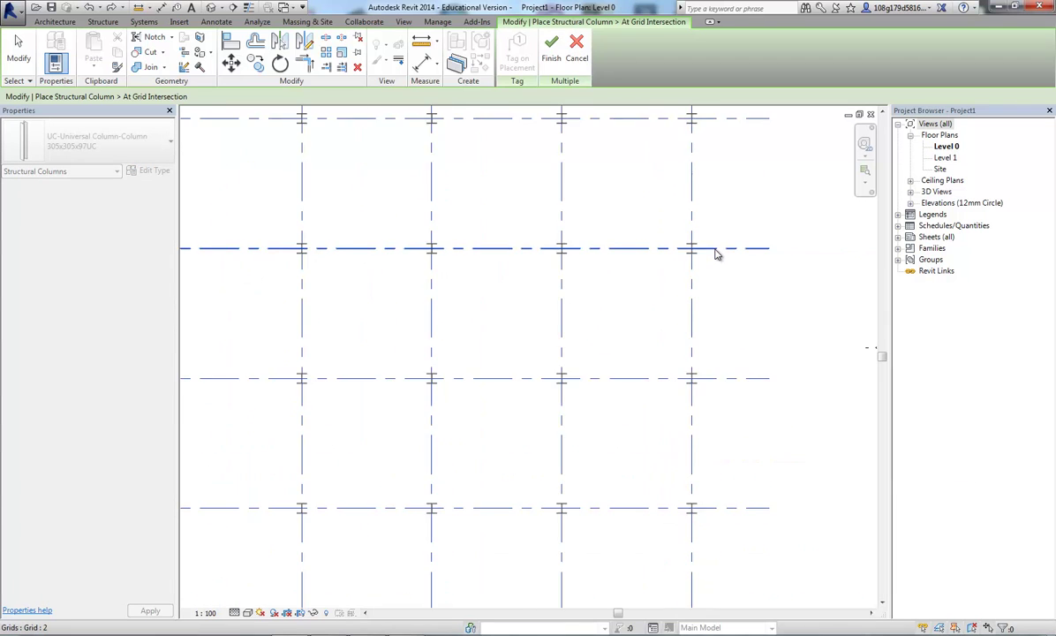
scroll(715, 256, down, 2)
middle_drag(731, 274, 721, 292)
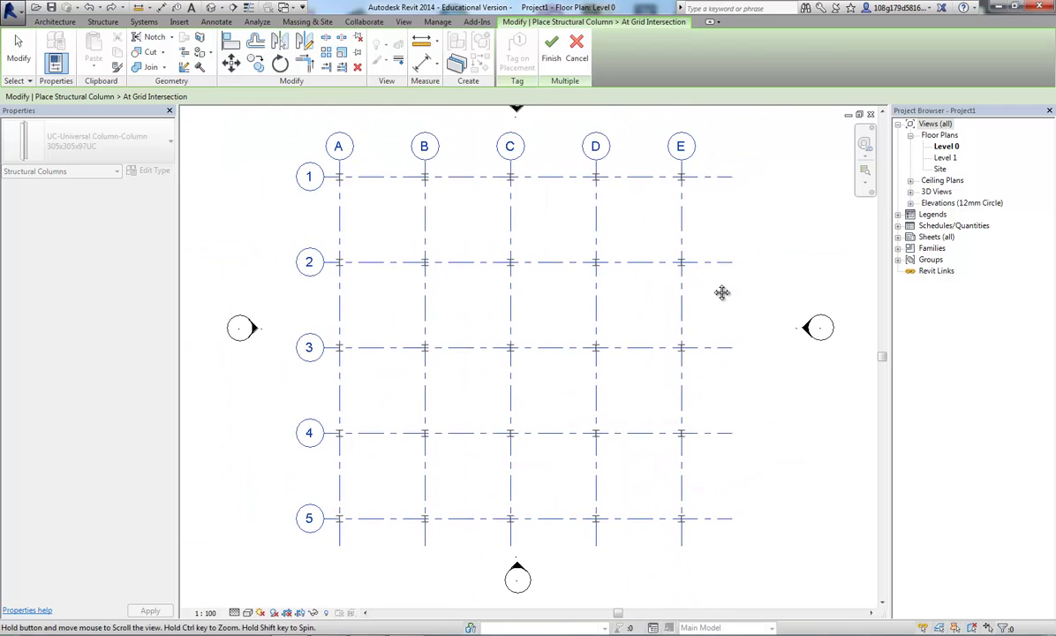
click(552, 51)
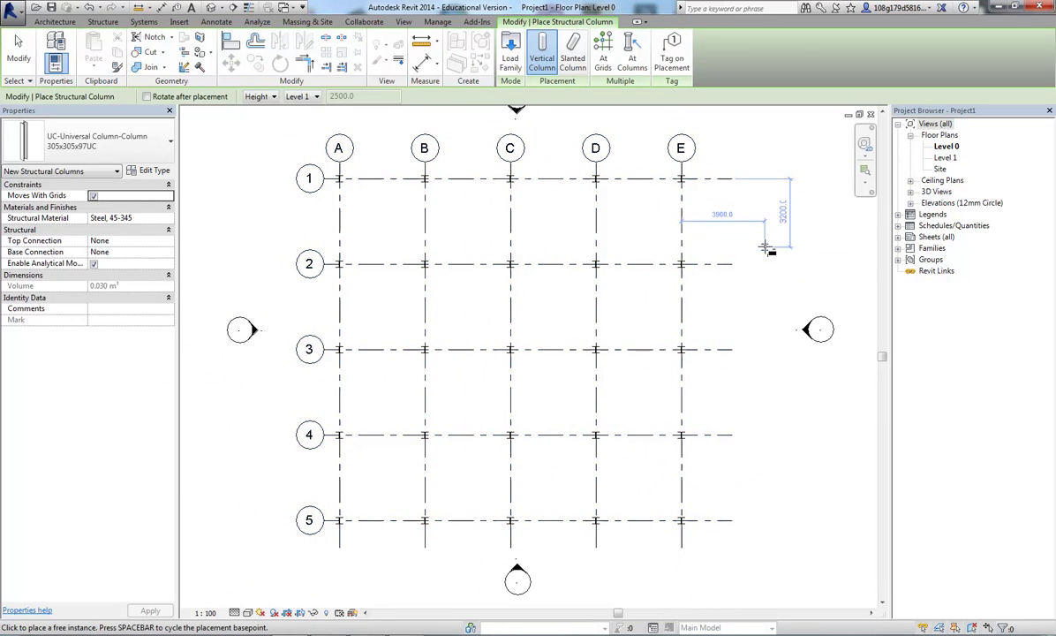
Step: Drag grid line E slightly to the left
key(Escape)
key(Escape)
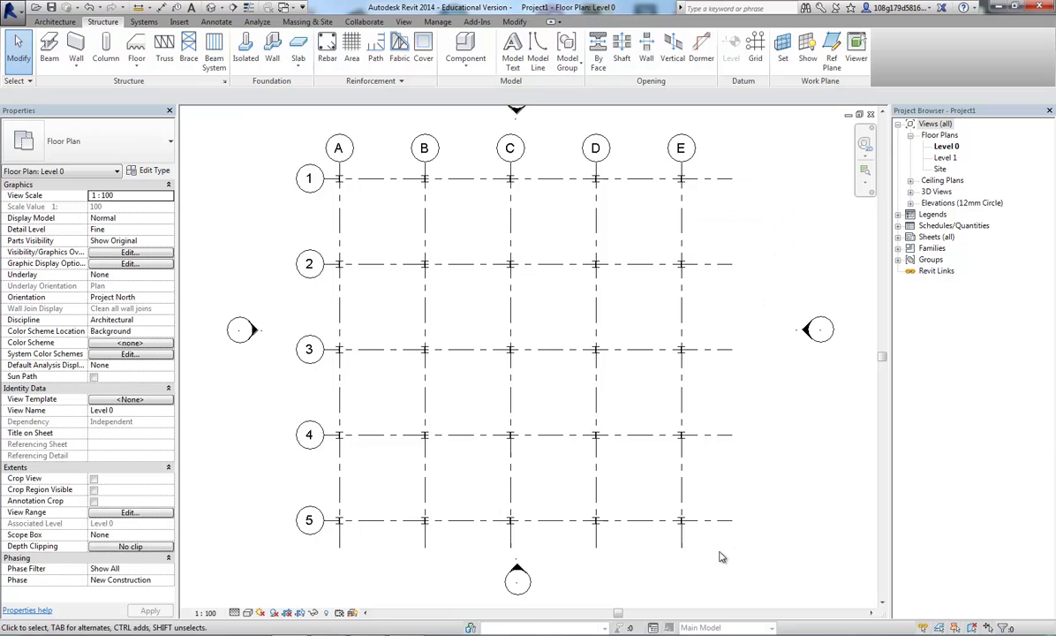
click(681, 546)
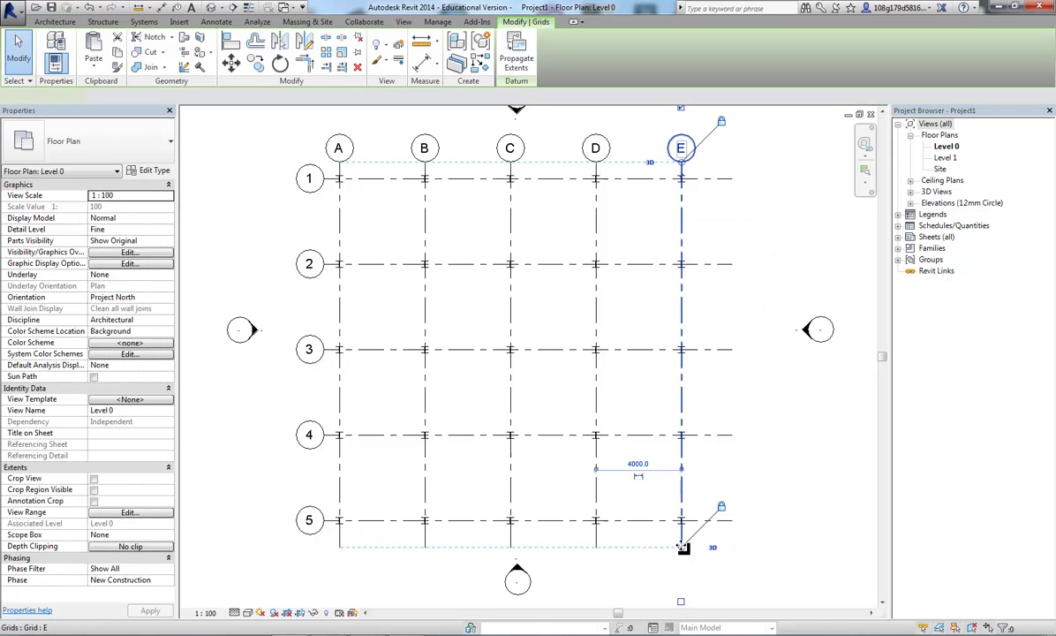
drag(681, 546, 654, 548)
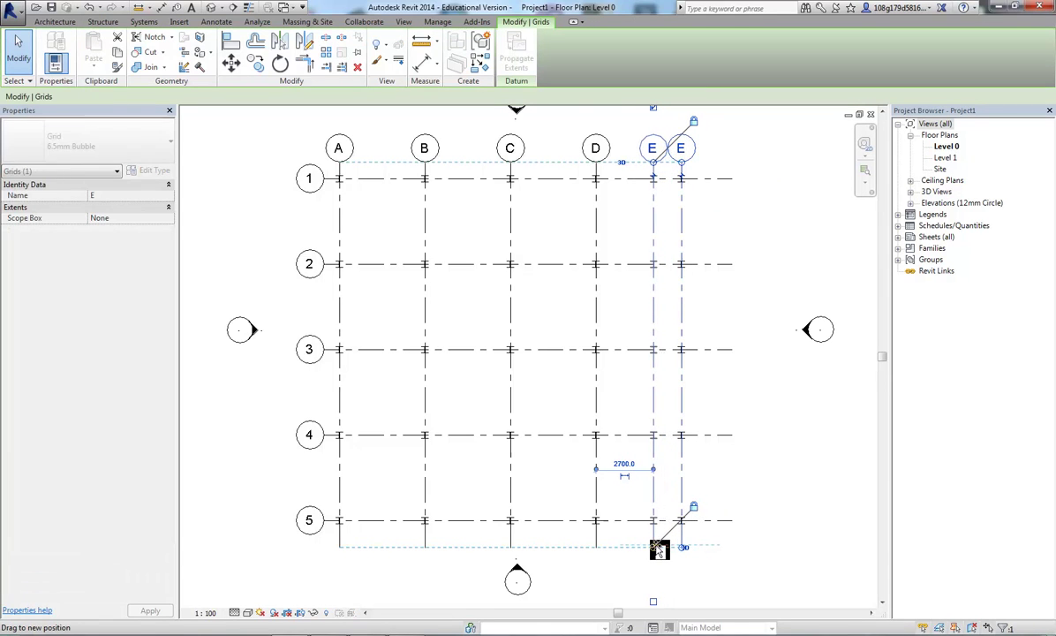
Step: Reposition grid 2 to 4100 below grid 1 and 3900 above grid 3
click(702, 264)
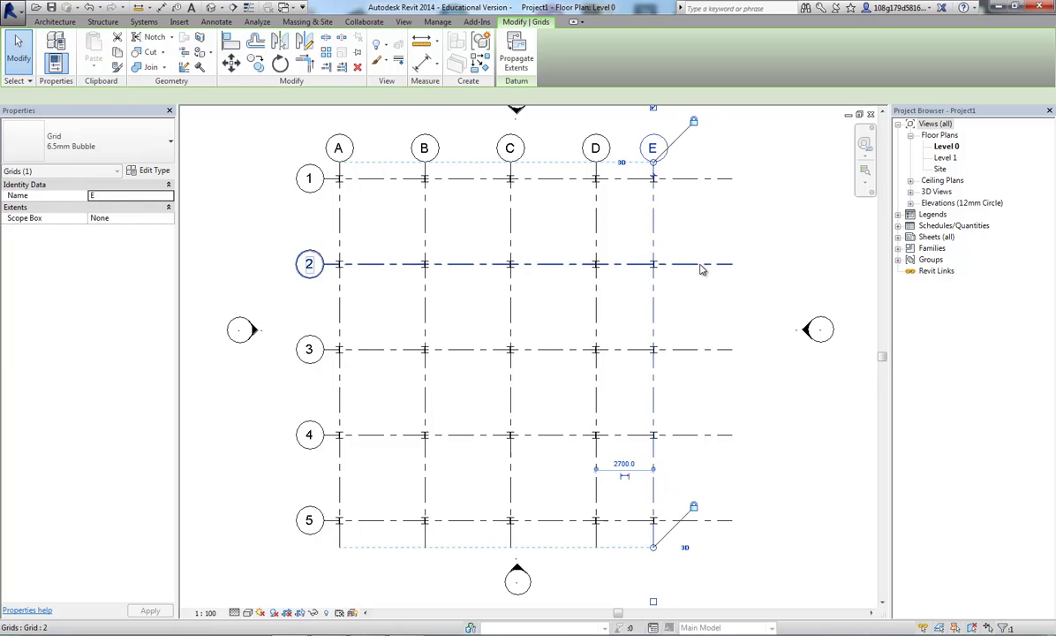
drag(700, 262, 704, 240)
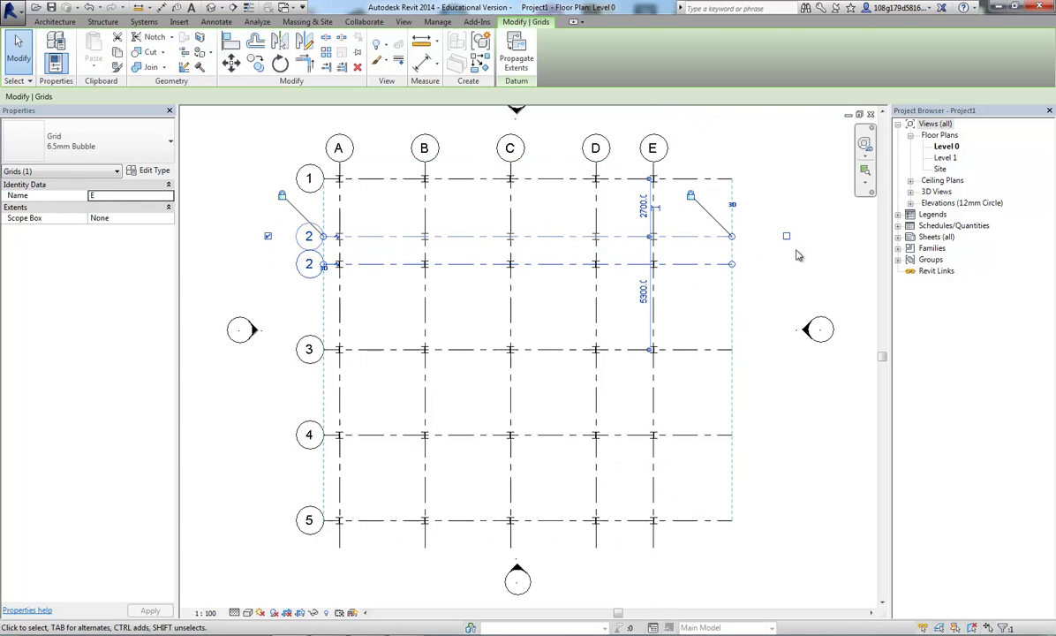
key(Delete)
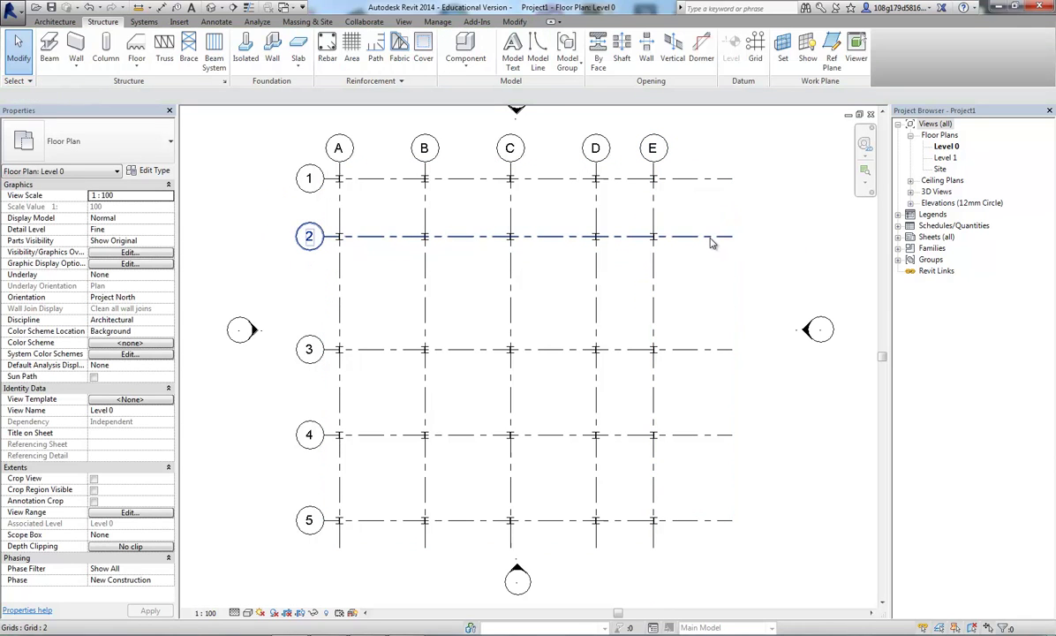
click(720, 237)
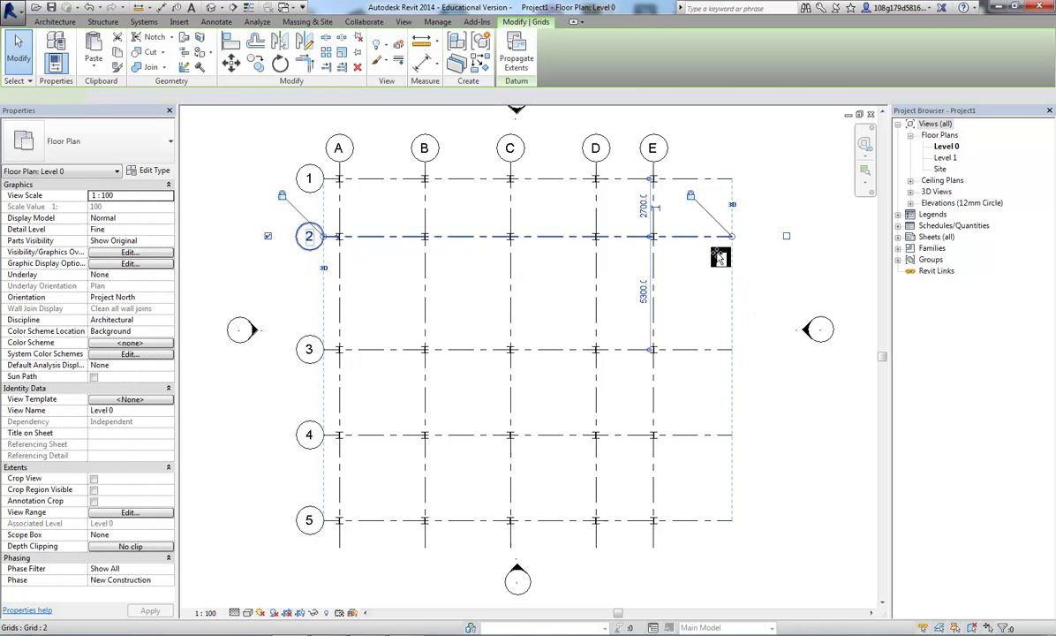
ctrl+drag(719, 237, 720, 272)
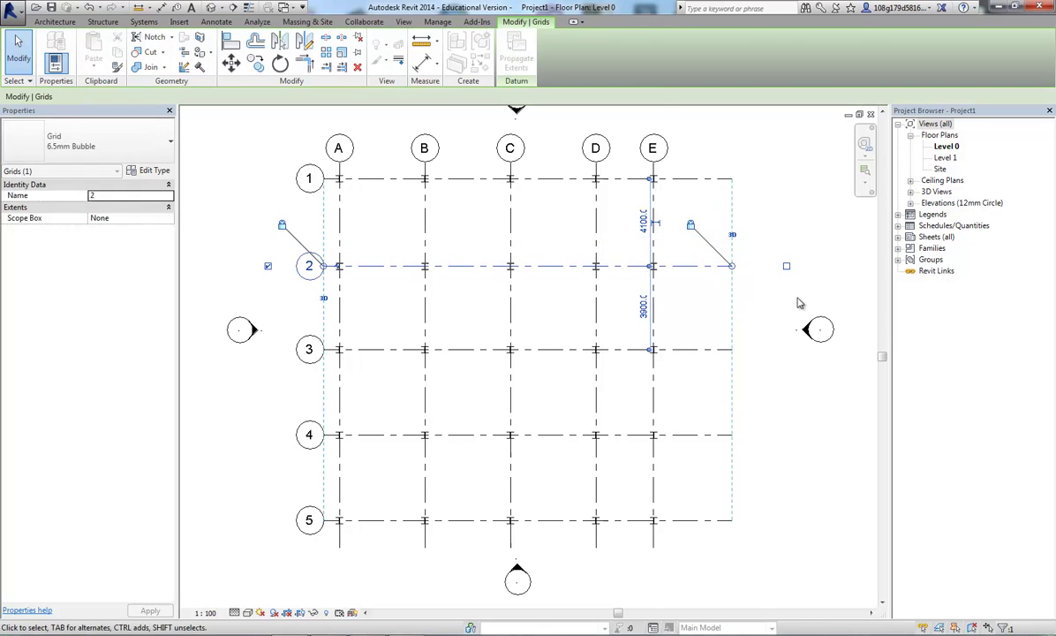
click(799, 300)
Step: Shift grid line E outward to the right
scroll(799, 299, down, 2)
middle_drag(799, 299, 726, 263)
scroll(724, 263, up, 1)
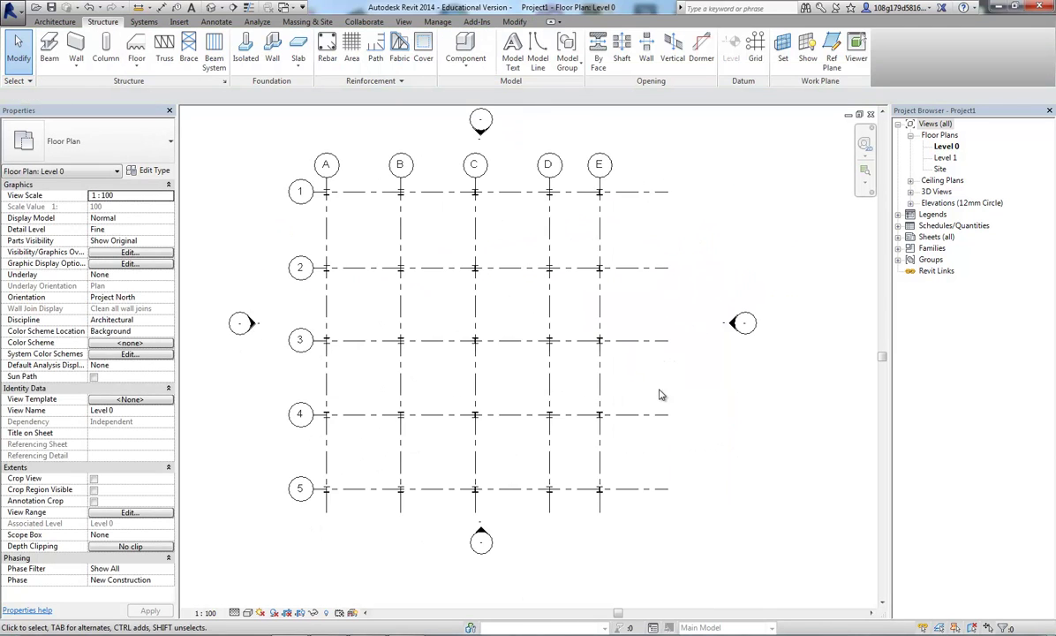
click(598, 371)
ctrl+drag(599, 371, 638, 379)
click(731, 388)
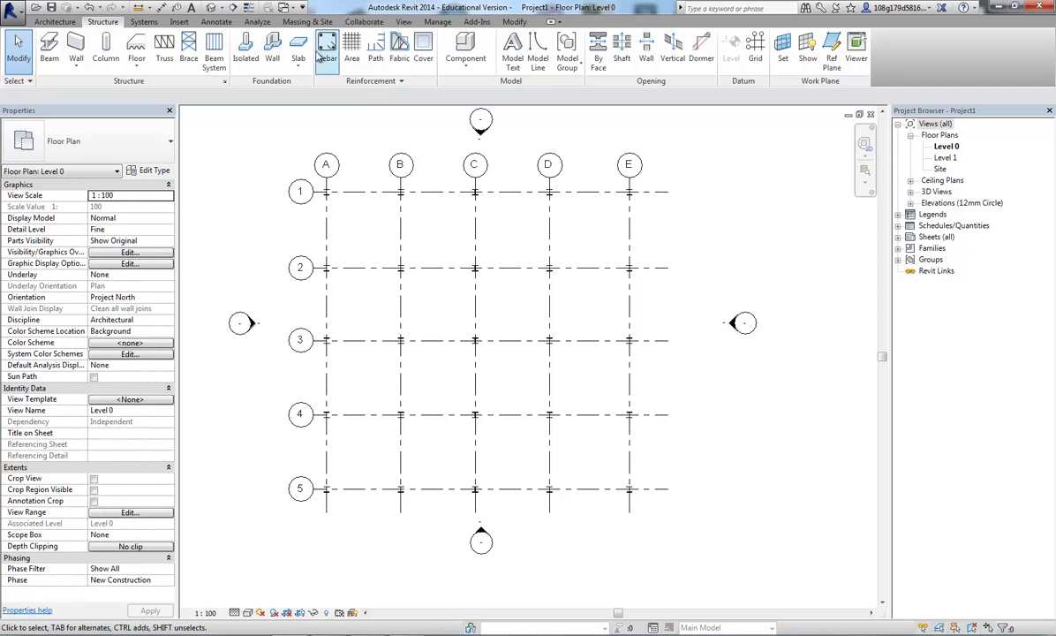
Step: Dimension grids A–E below the grid and set them equally spaced with EQ
click(218, 23)
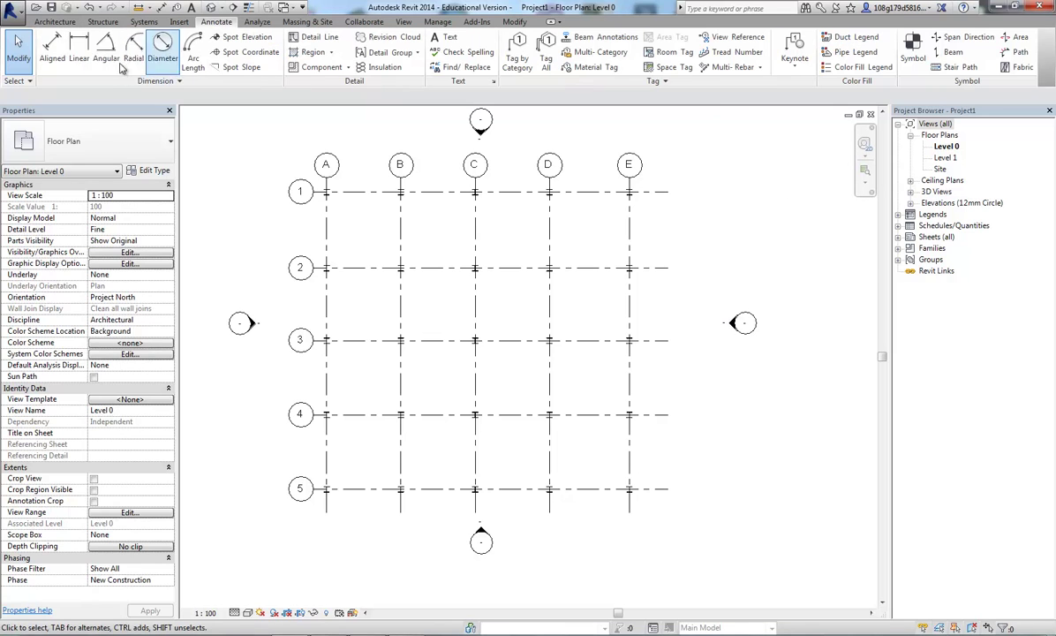
click(53, 55)
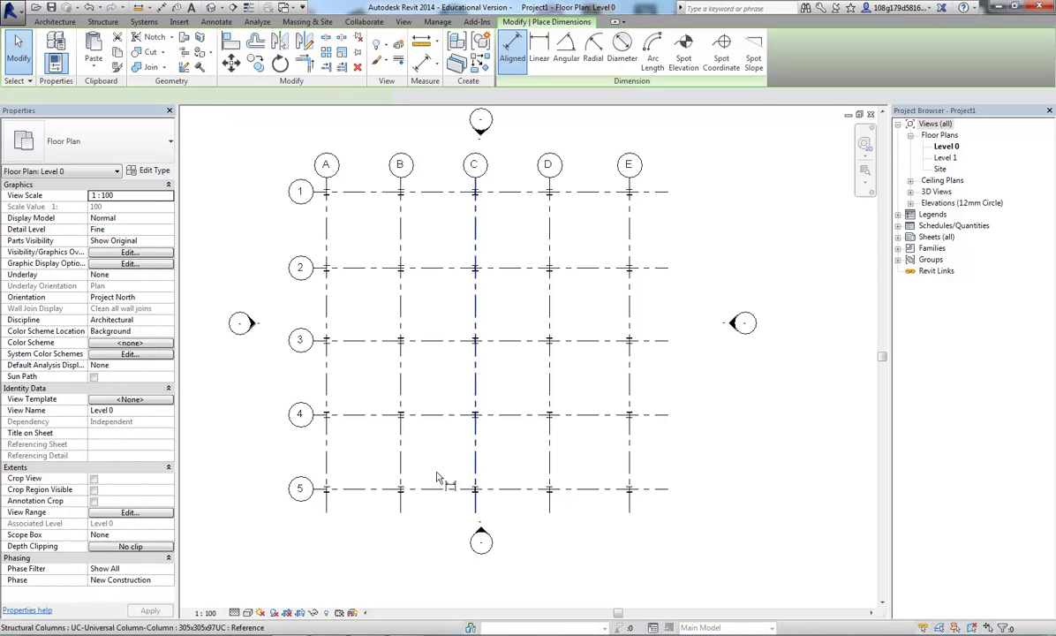
click(328, 509)
click(401, 512)
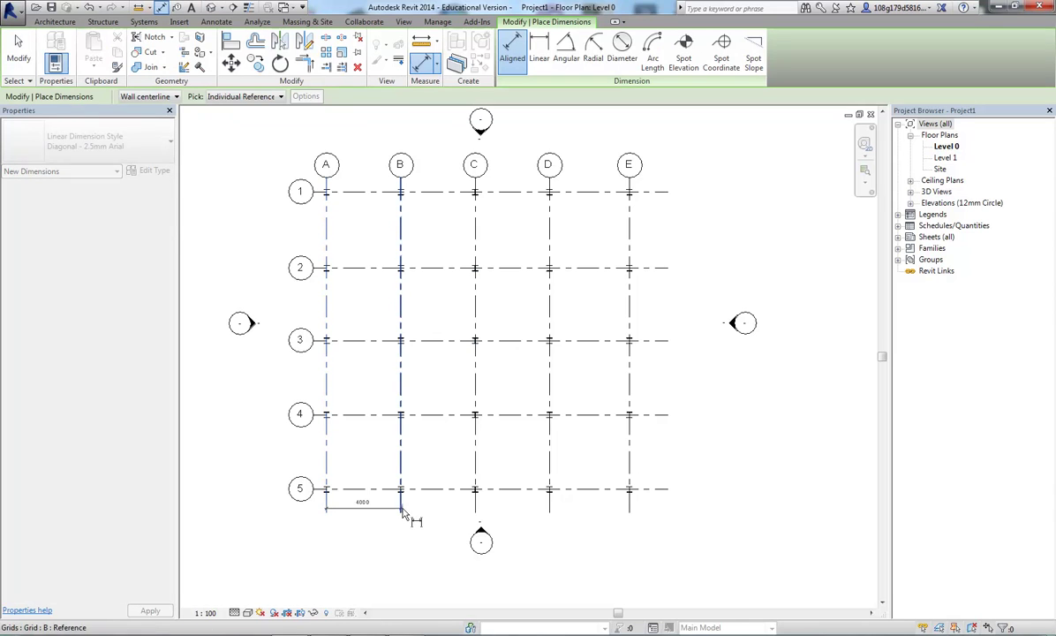
click(476, 510)
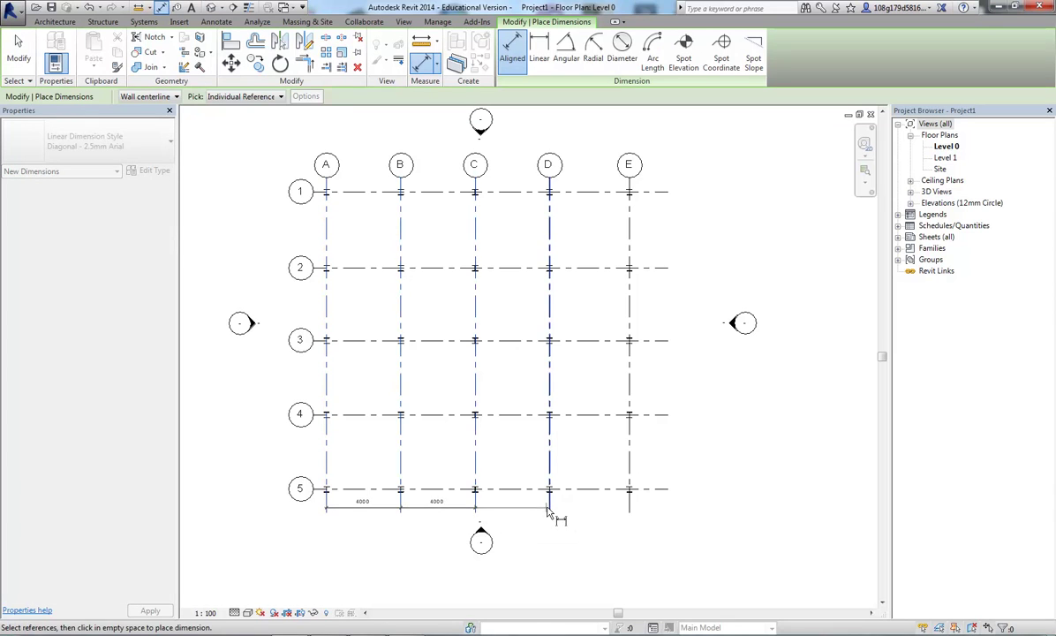
click(550, 512)
click(630, 497)
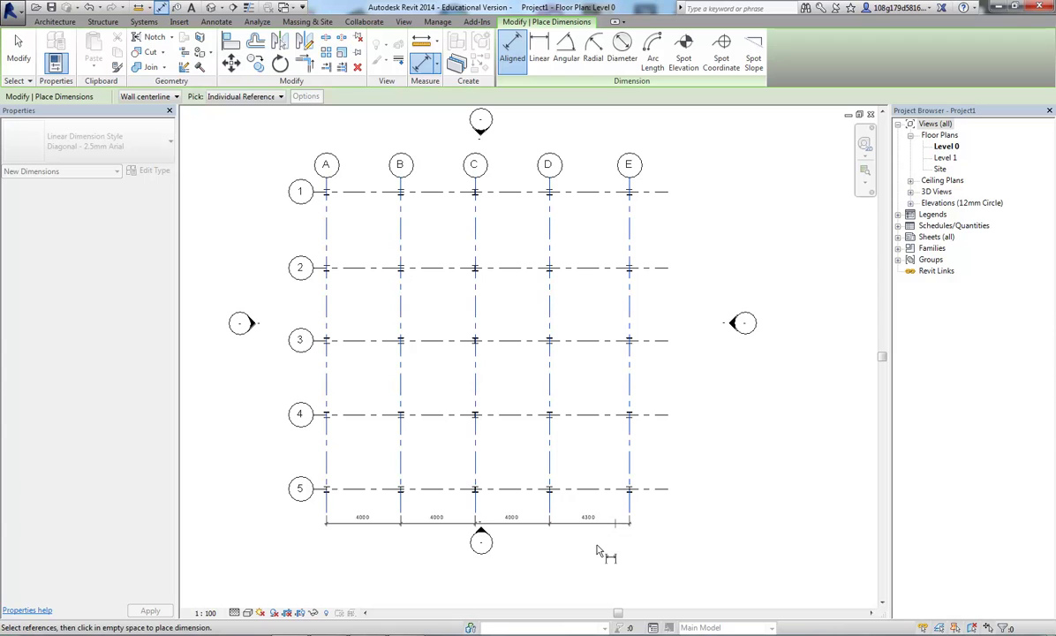
click(501, 580)
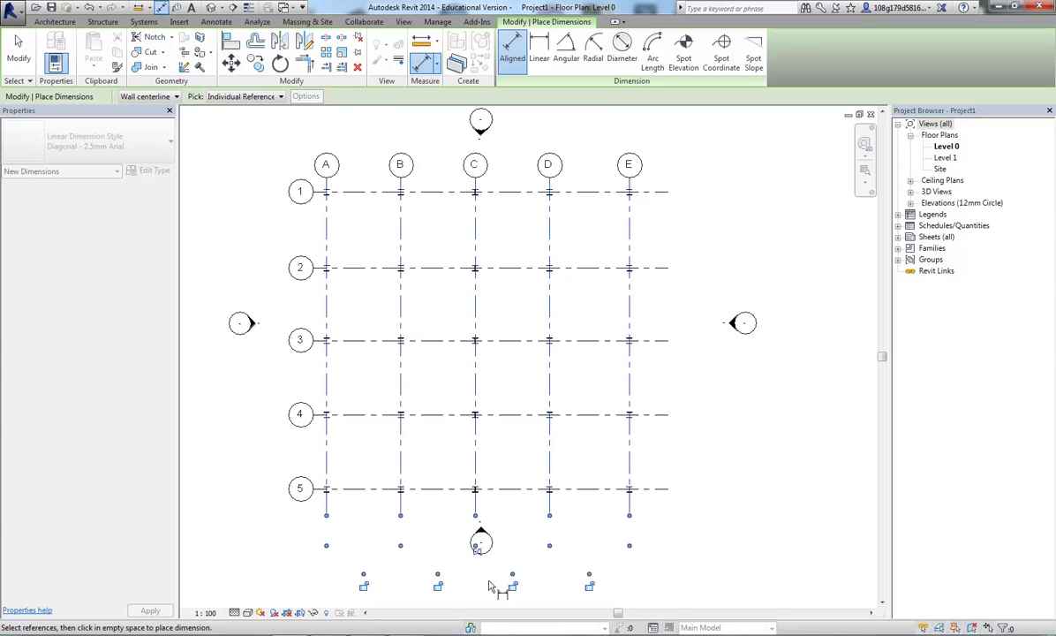
click(478, 550)
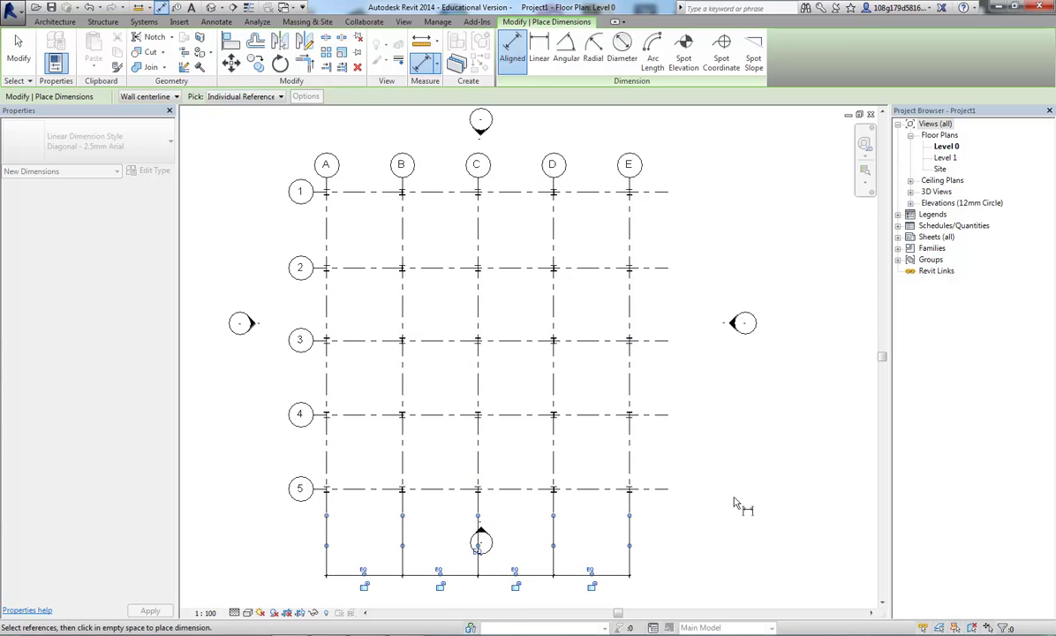
Step: Dimension grids 5 to 1 with an aligned string placed right of the grid
click(664, 488)
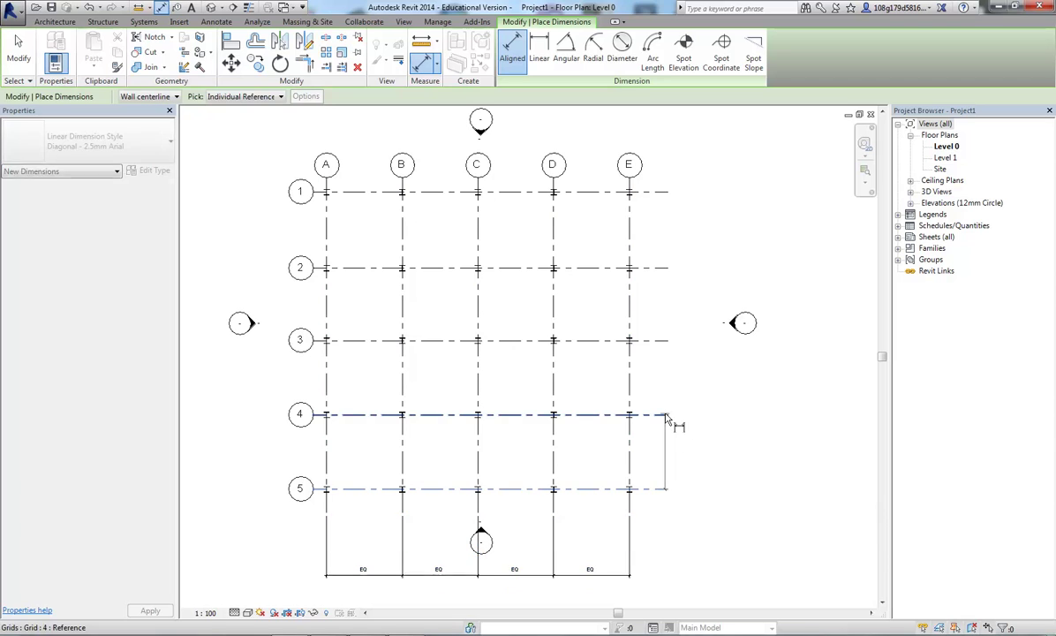
click(664, 414)
click(660, 343)
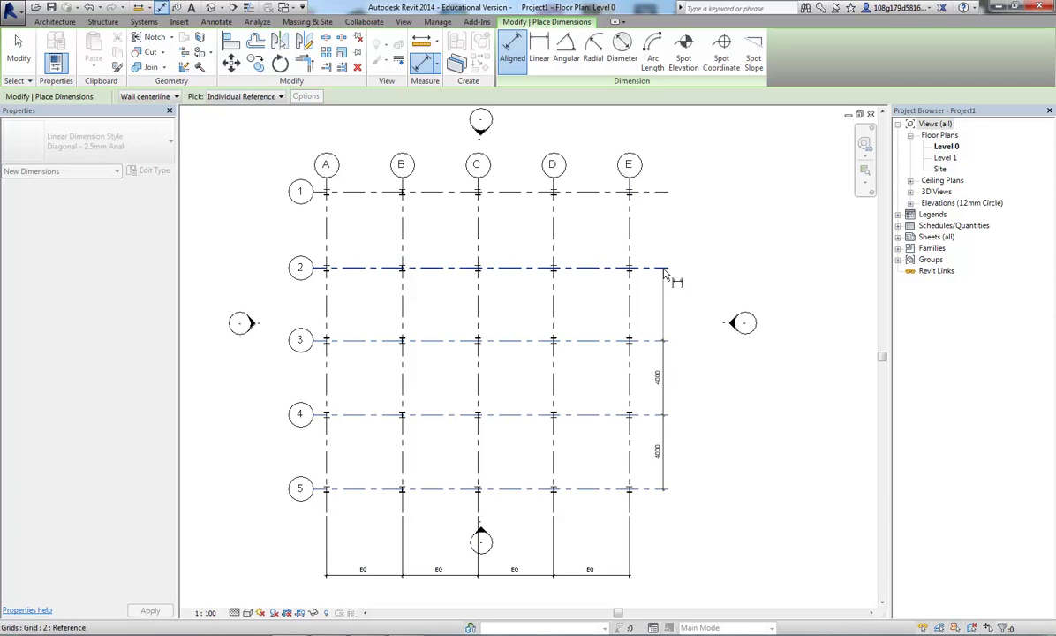
click(664, 268)
click(666, 199)
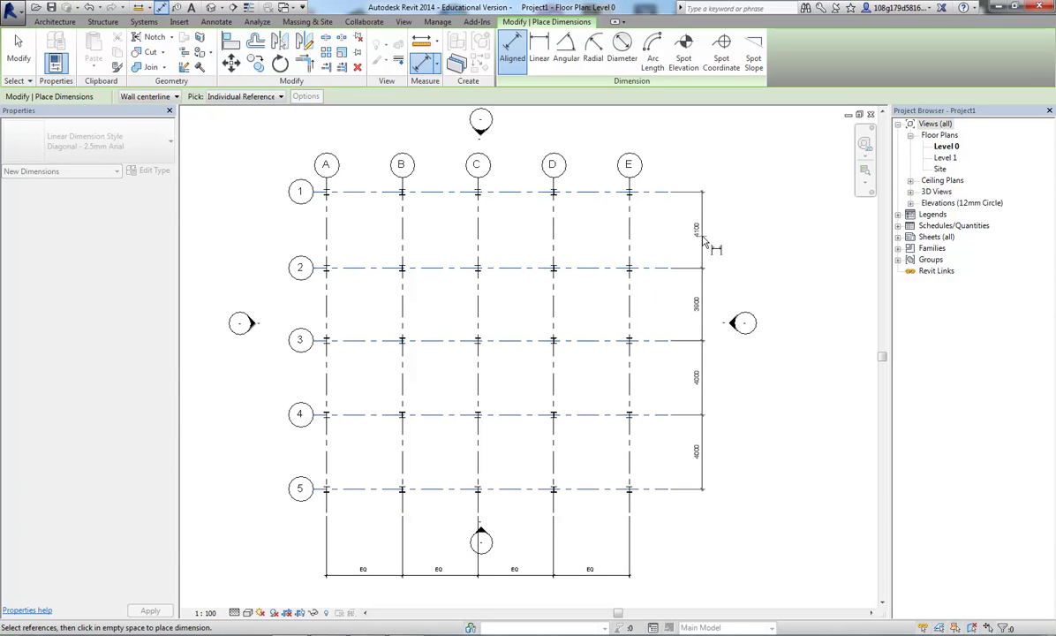
click(703, 231)
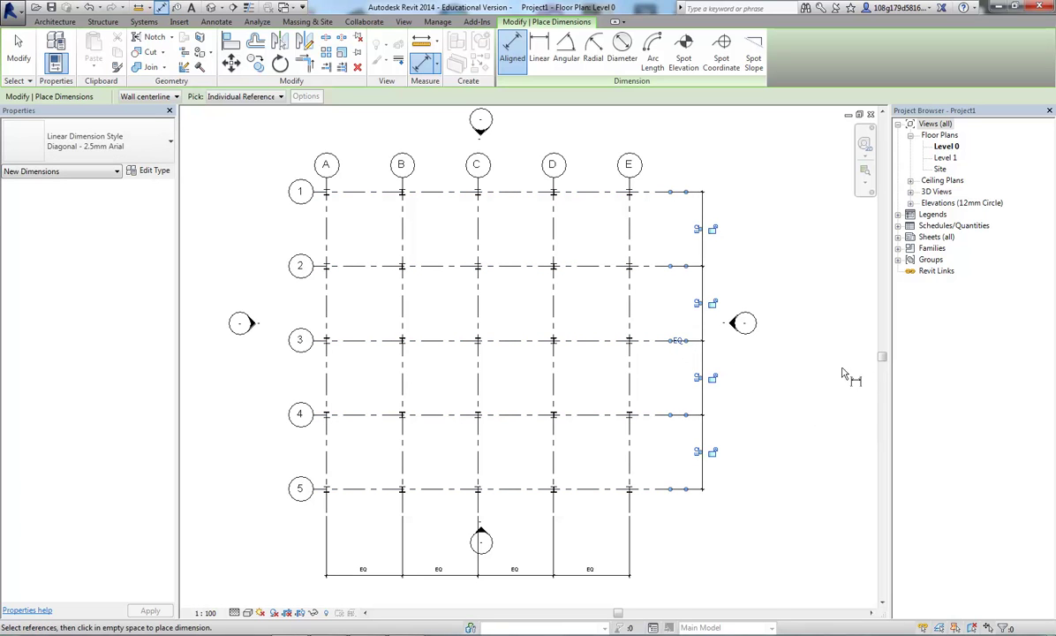
Step: Move grid 5 up for a 14500 depth and grid E left for a 15000 width
key(Escape)
key(Escape)
click(586, 488)
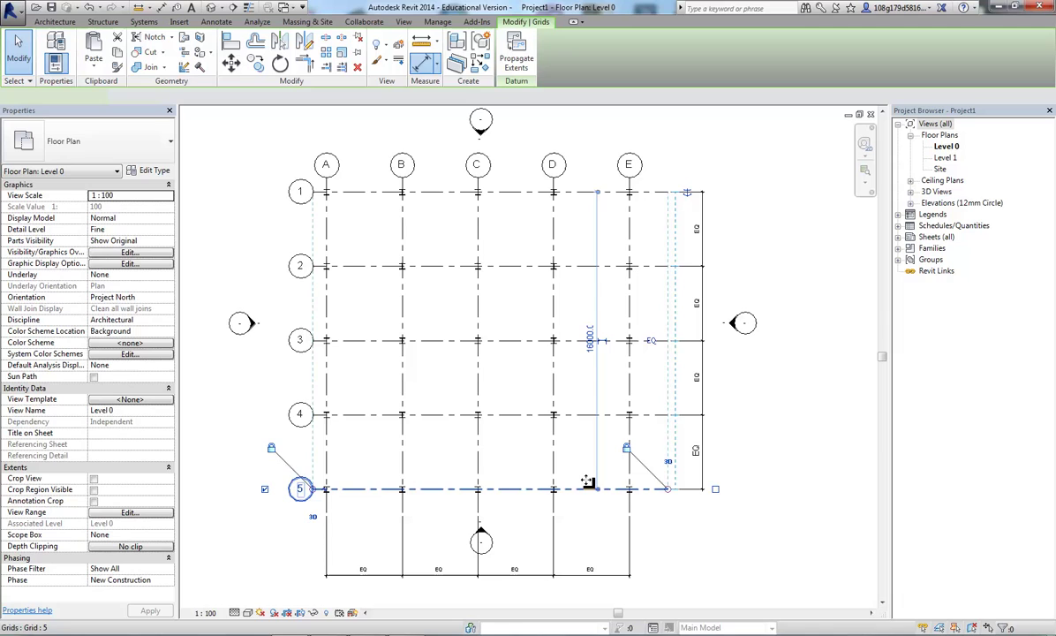
drag(587, 481, 586, 452)
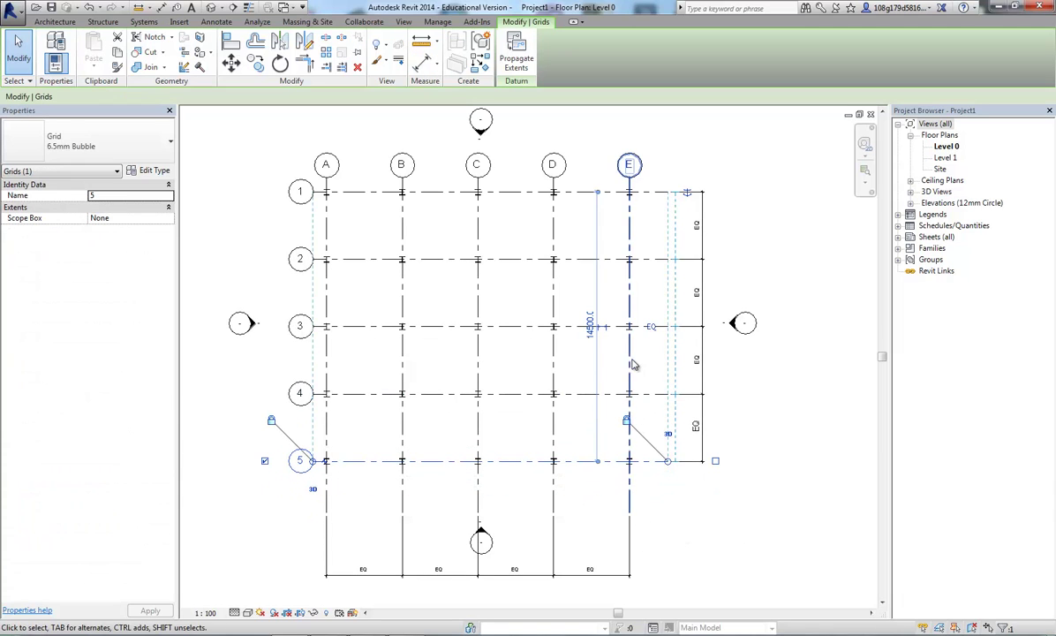
drag(628, 359, 604, 365)
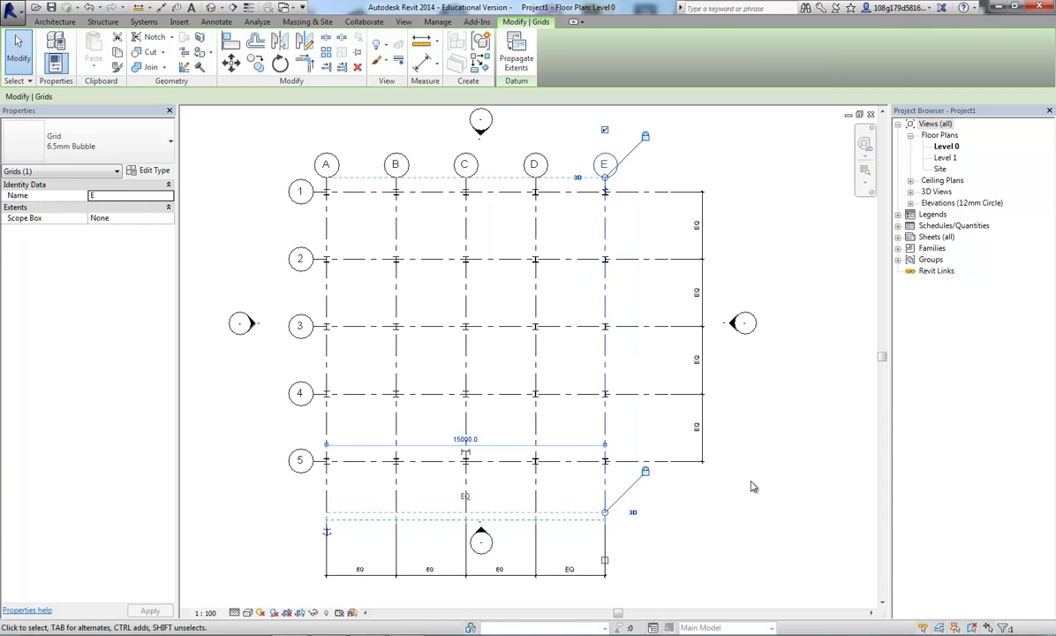
key(Escape)
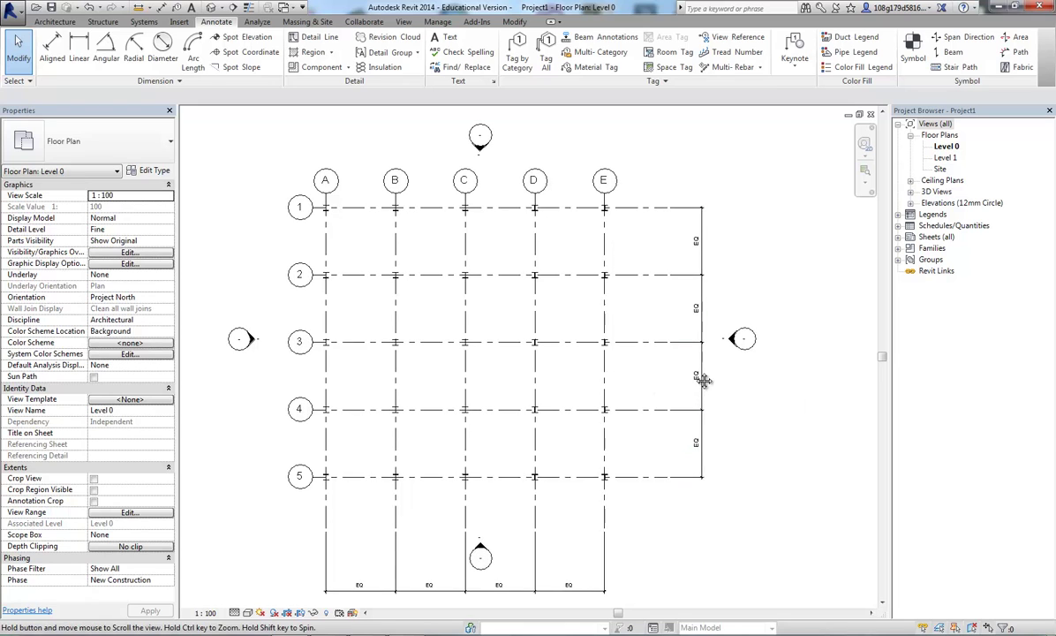
middle_drag(767, 408, 773, 386)
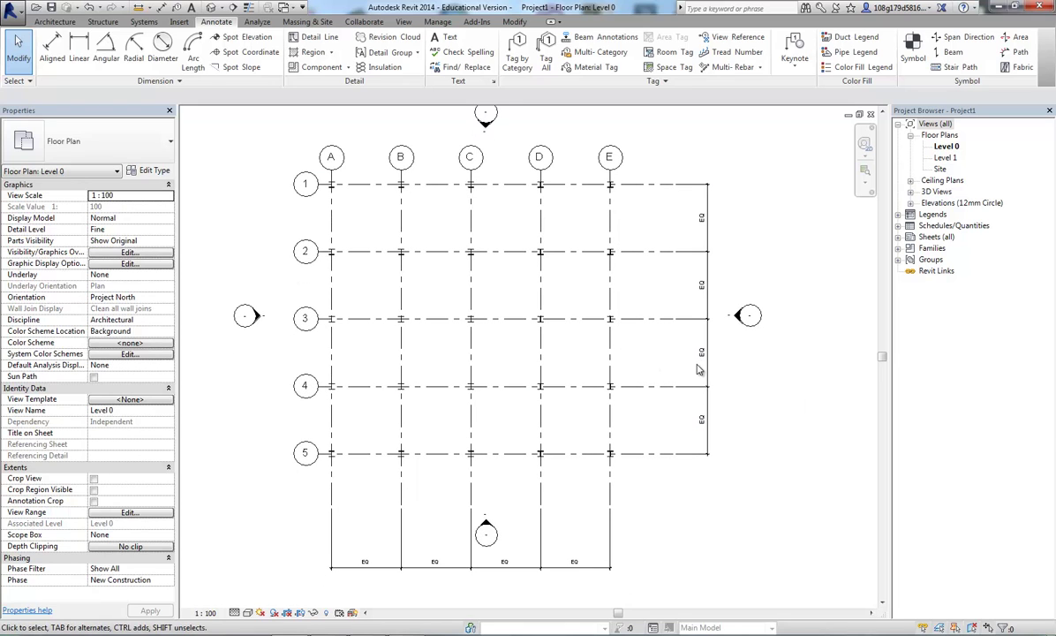
Step: Switch to the default 3D view and orbit it to show the five-by-five grid of steel columns
click(212, 8)
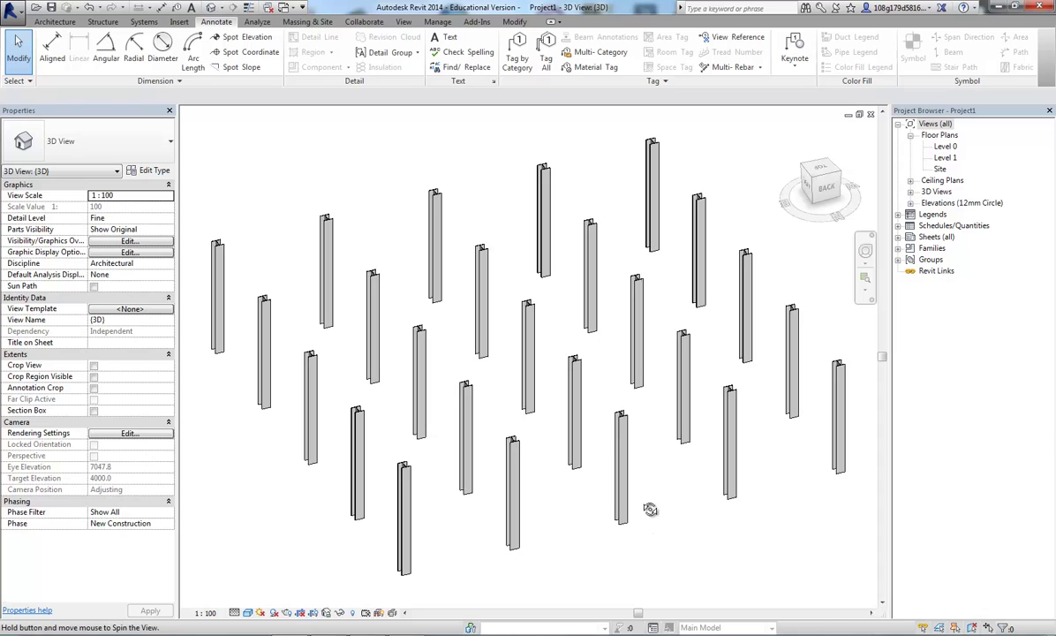
shift+middle_drag(650, 509, 637, 481)
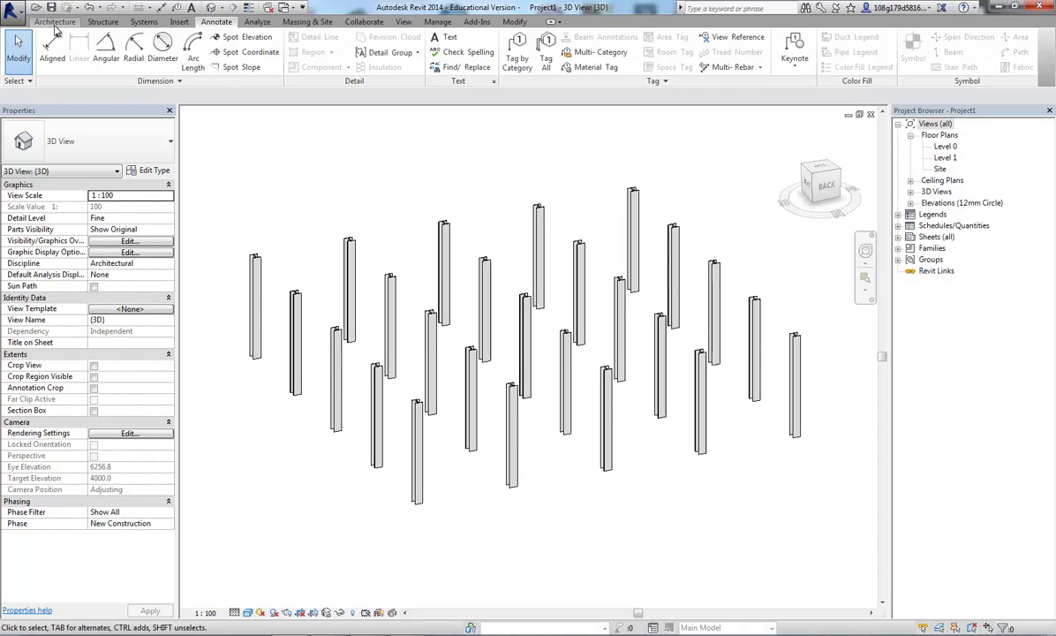
click(103, 21)
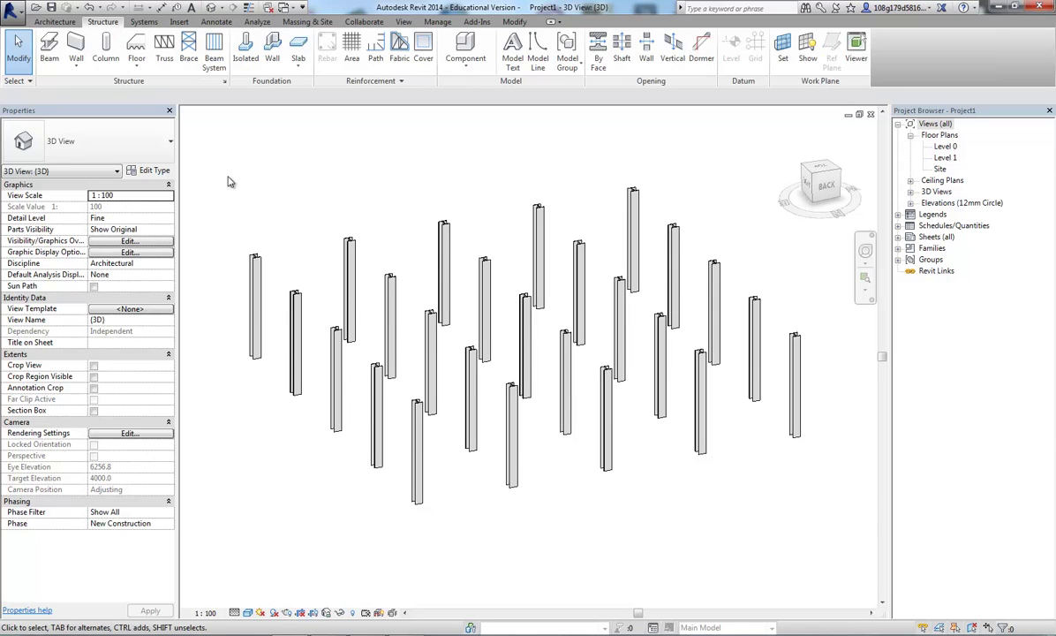
Step: Draw two 305x165x40UB steel beams joining three column tops near the front right
click(51, 53)
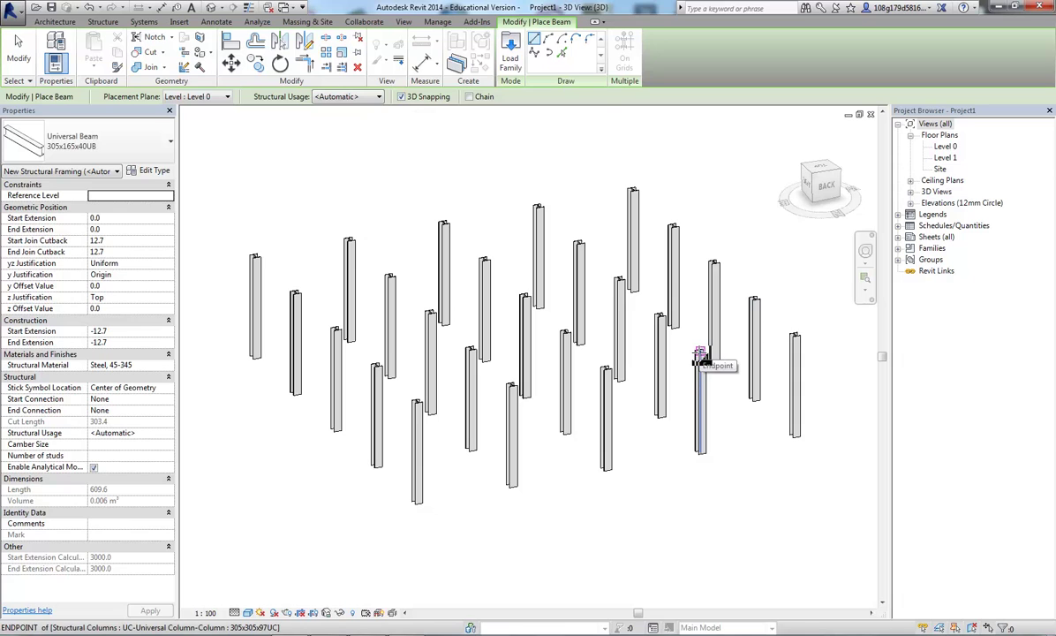
scroll(699, 355, up, 5)
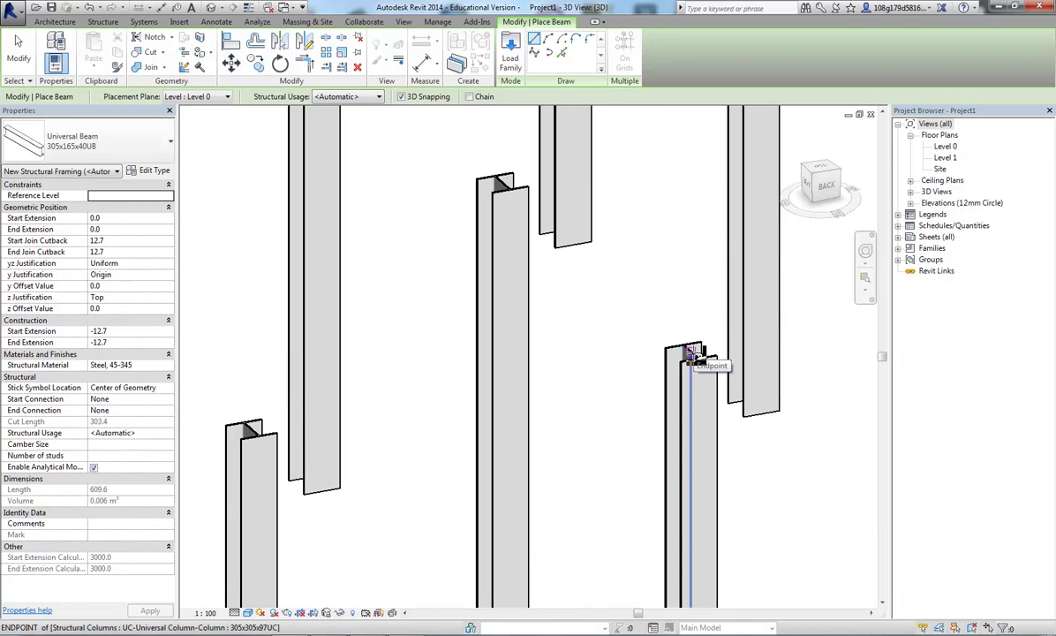
click(694, 354)
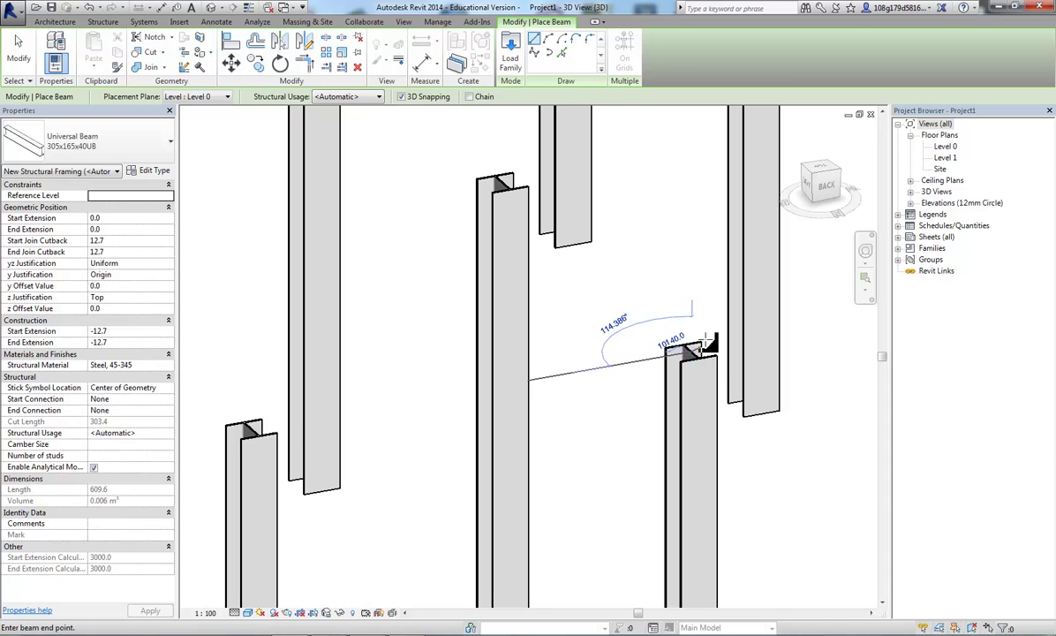
scroll(697, 351, down, 5)
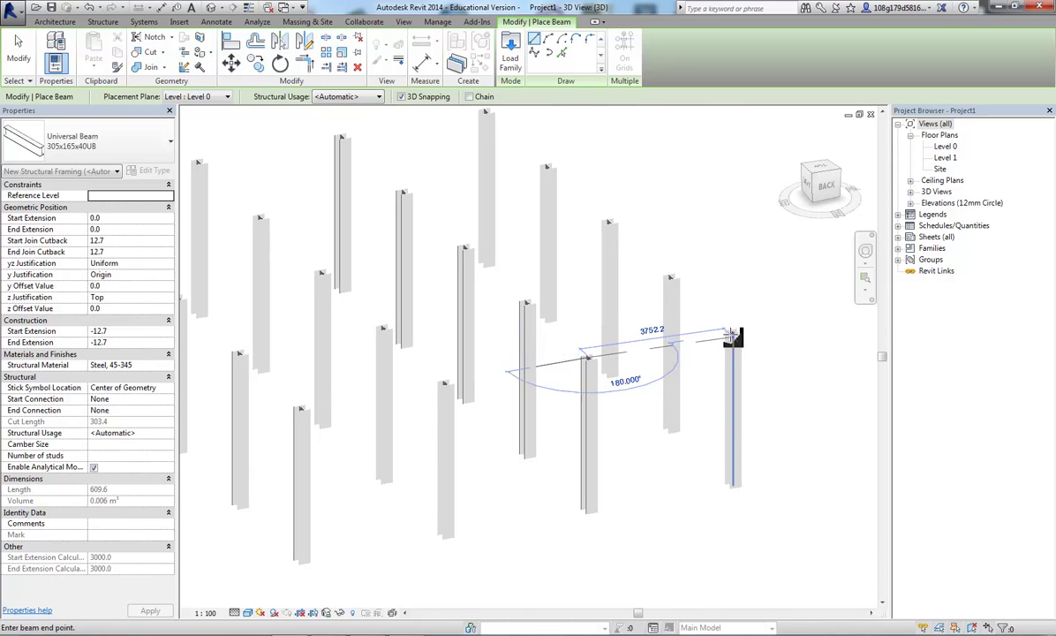
click(732, 335)
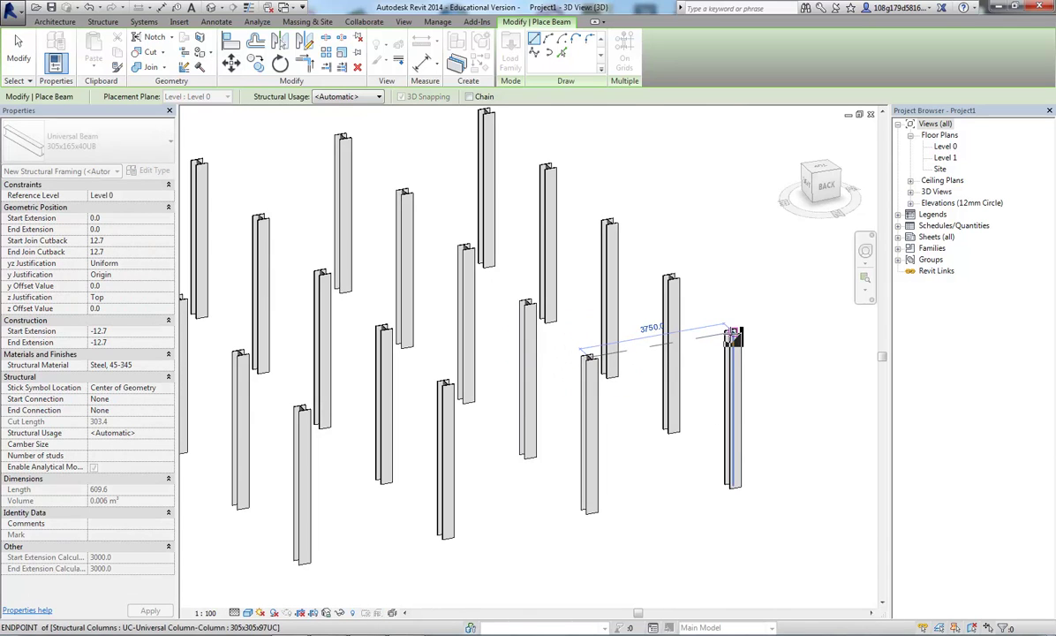
click(672, 279)
click(732, 333)
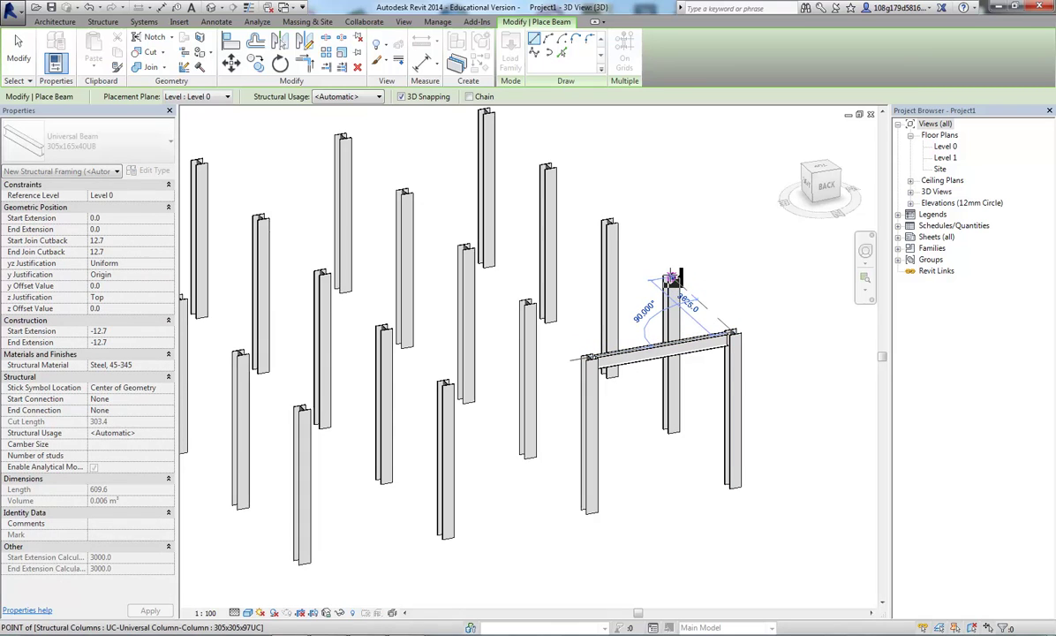
key(Escape)
key(Escape)
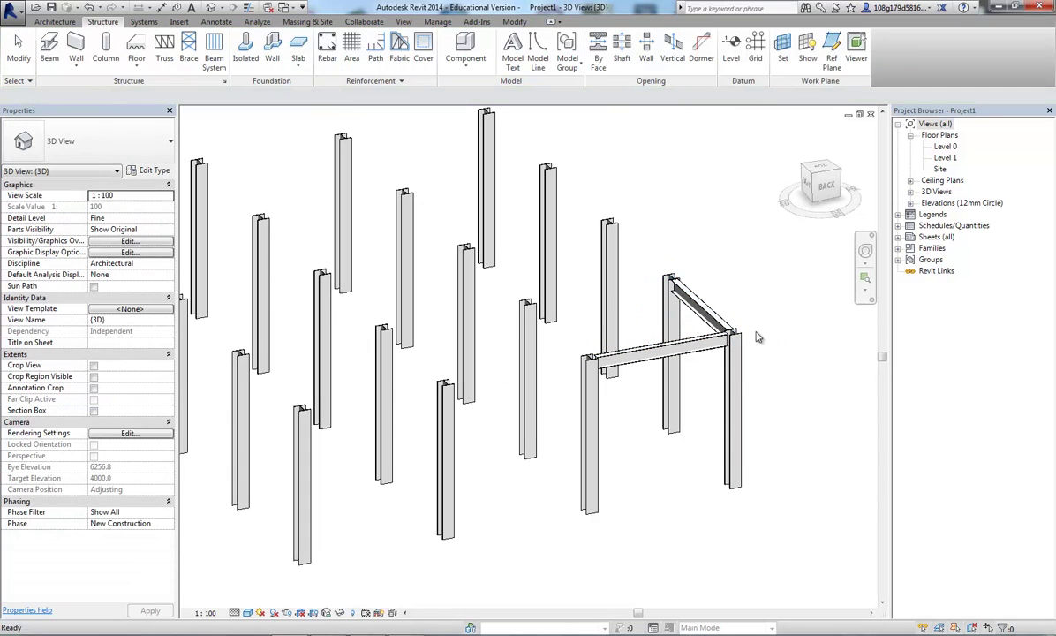
Step: Select one of the new beams to inspect its joint with the column
scroll(735, 322, up, 6)
scroll(668, 387, up, 2)
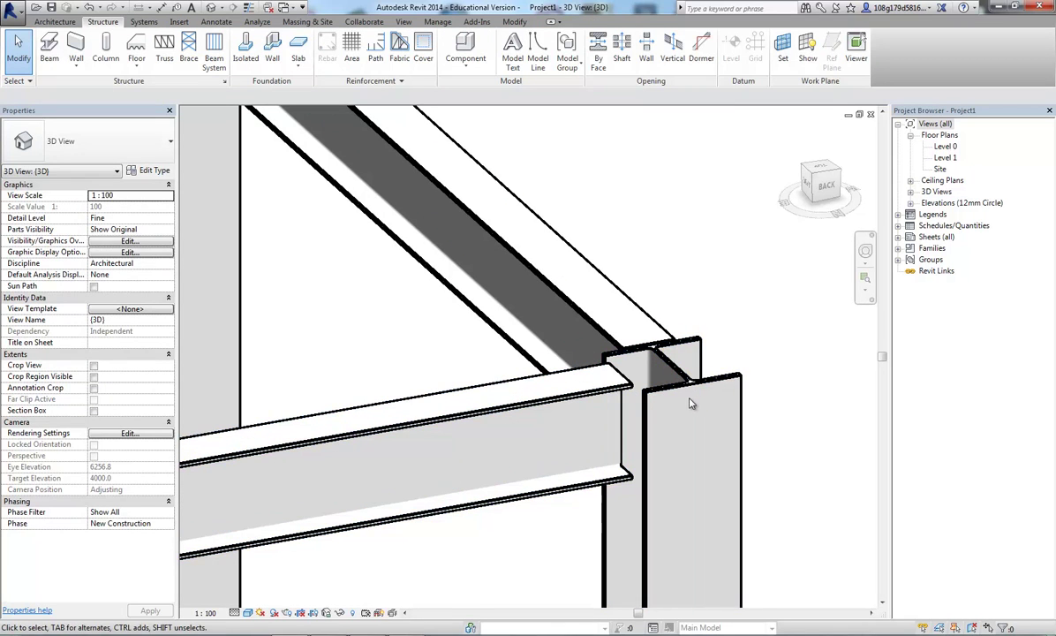
click(607, 377)
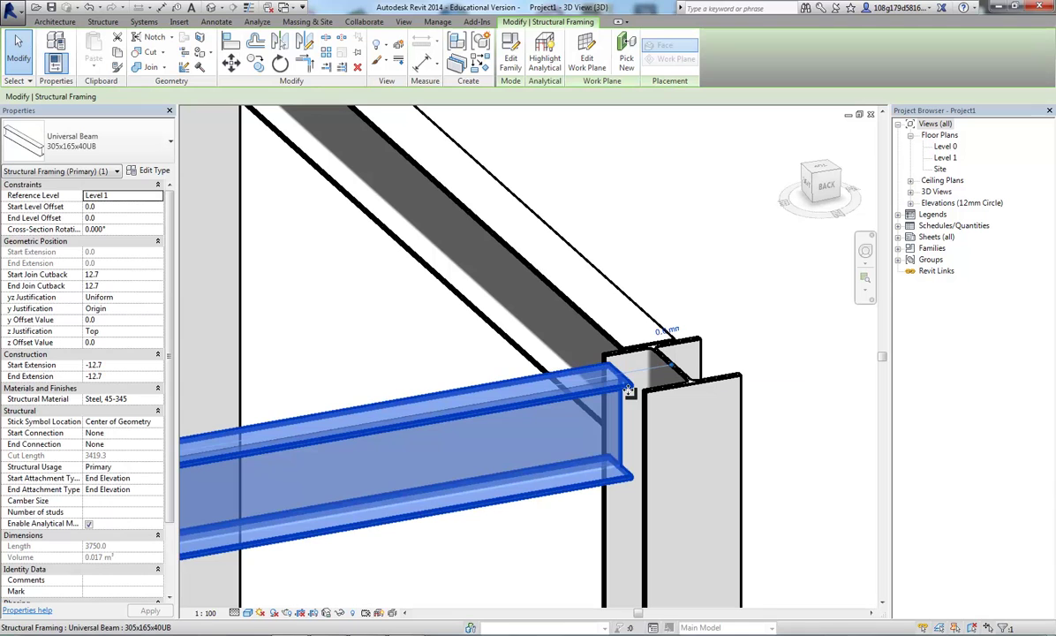
click(768, 366)
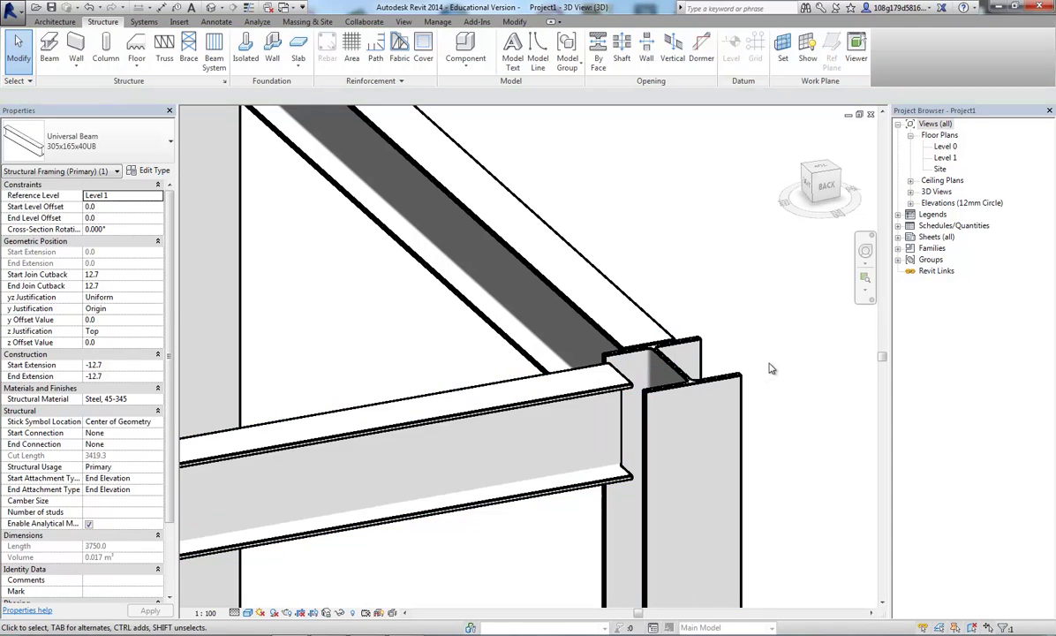
scroll(770, 367, down, 2)
scroll(770, 367, up, 4)
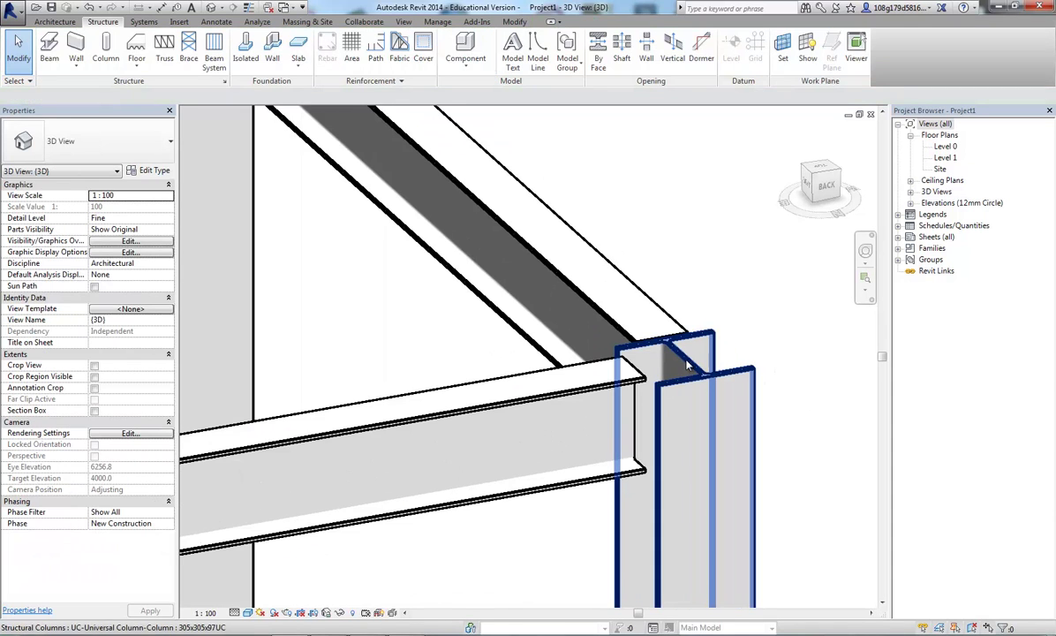
scroll(687, 358, down, 5)
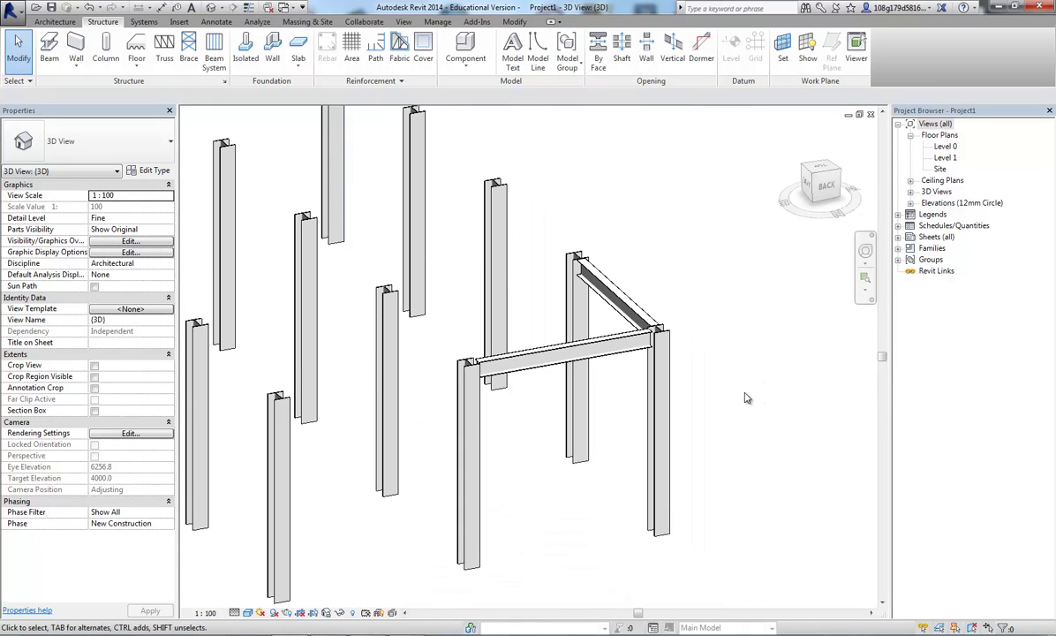
Step: Delete the right-front column, then undo to restore it
click(658, 367)
key(Delete)
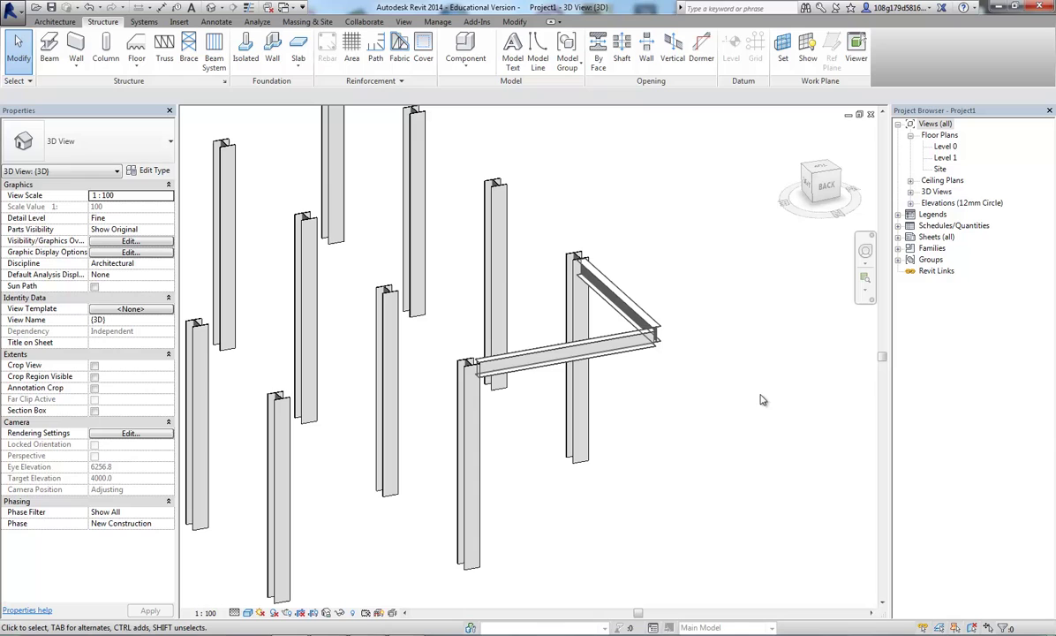
key(ctrl+z)
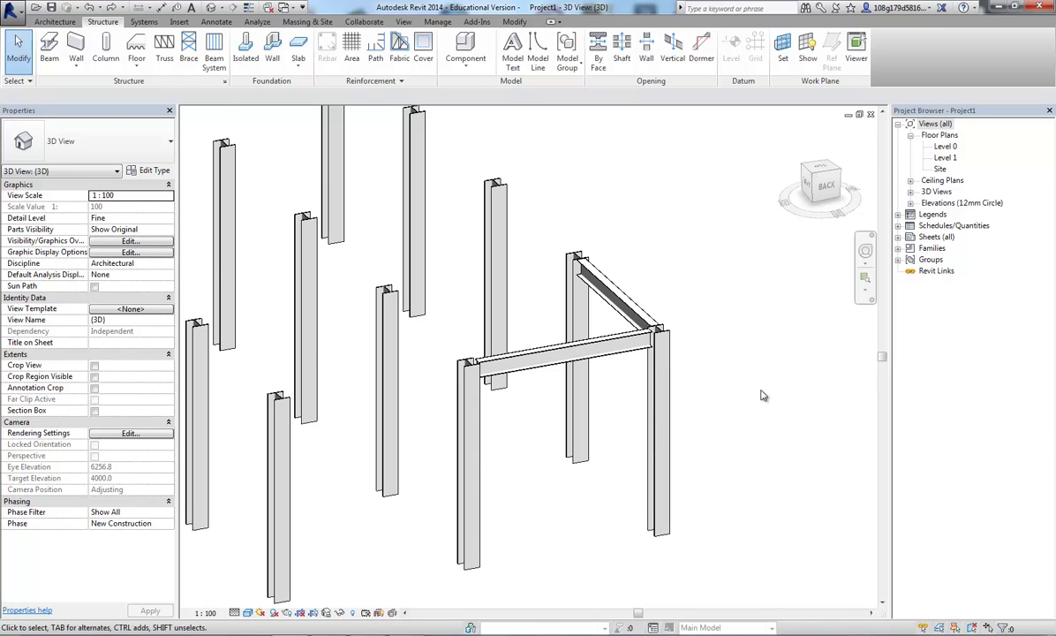
scroll(764, 395, down, 3)
Step: Delete the diagonal and horizontal test beams from the 3D model
click(682, 322)
click(763, 441)
scroll(763, 442, up, 2)
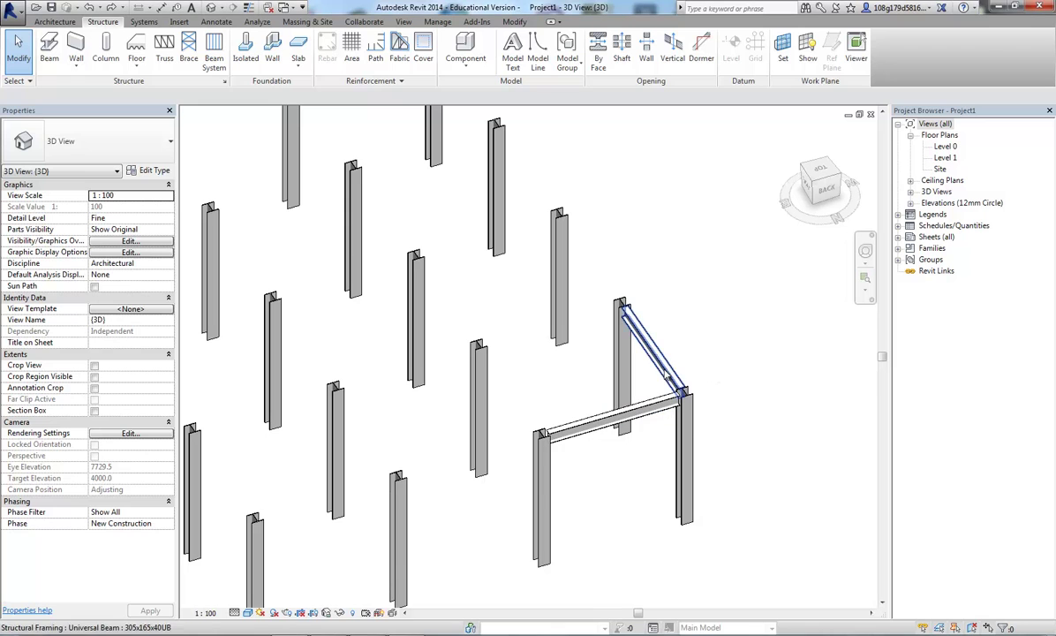
click(671, 376)
key(Delete)
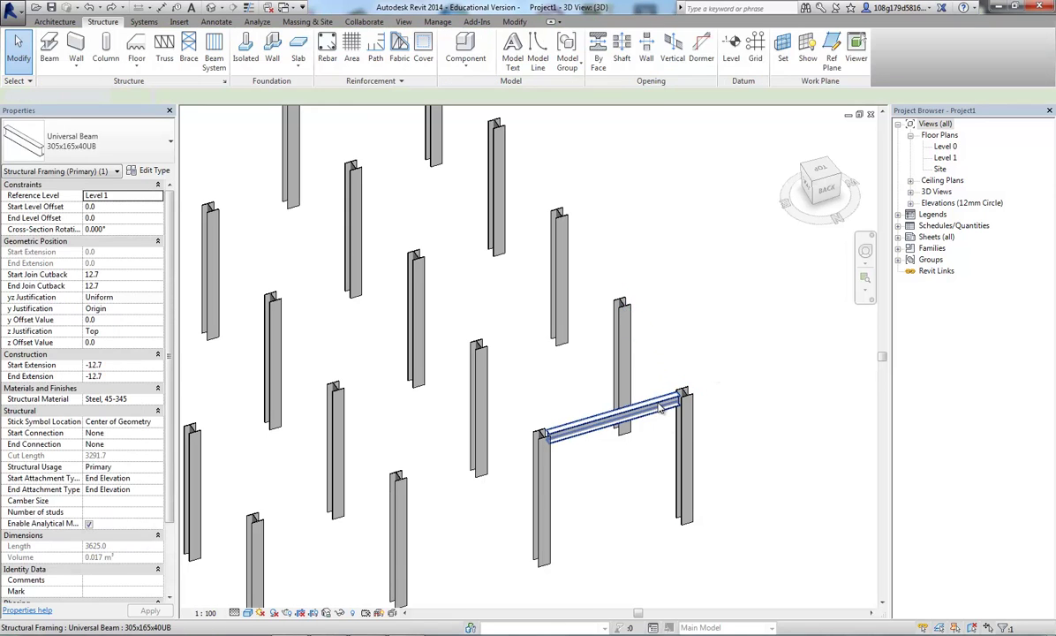
click(678, 402)
key(Delete)
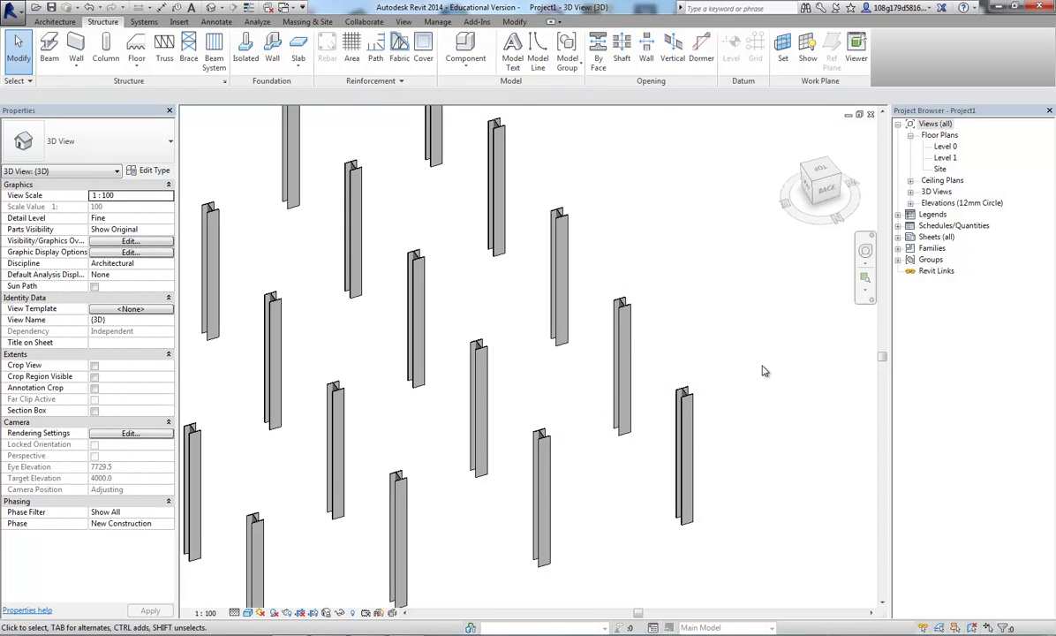
scroll(763, 371, down, 3)
scroll(752, 302, up, 2)
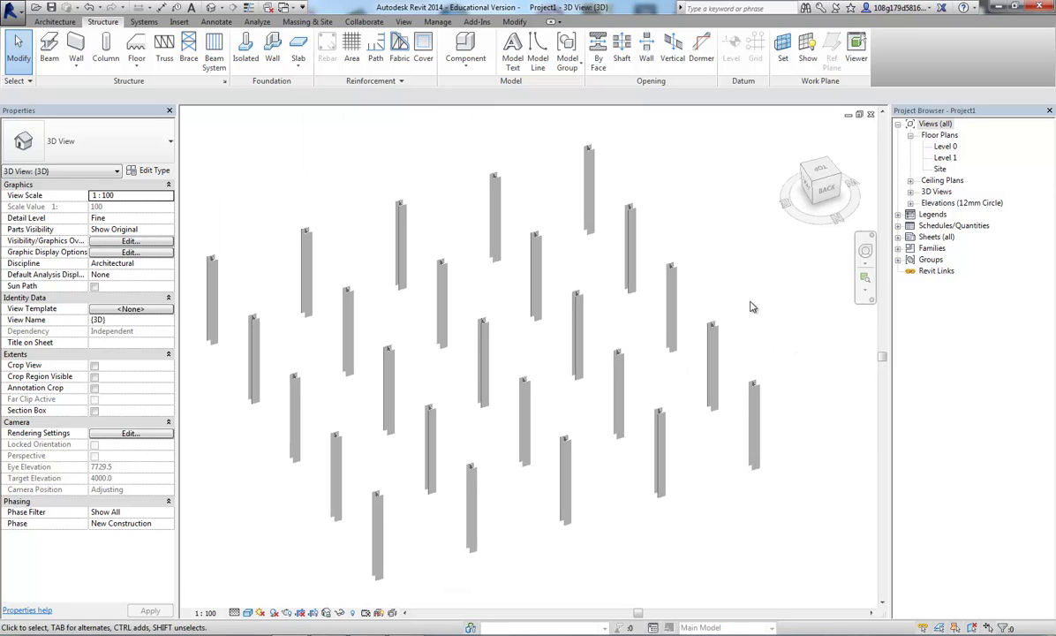
Step: Go to the Level 1 floor plan and start the Beam tool with its type list shown
double_click(944, 157)
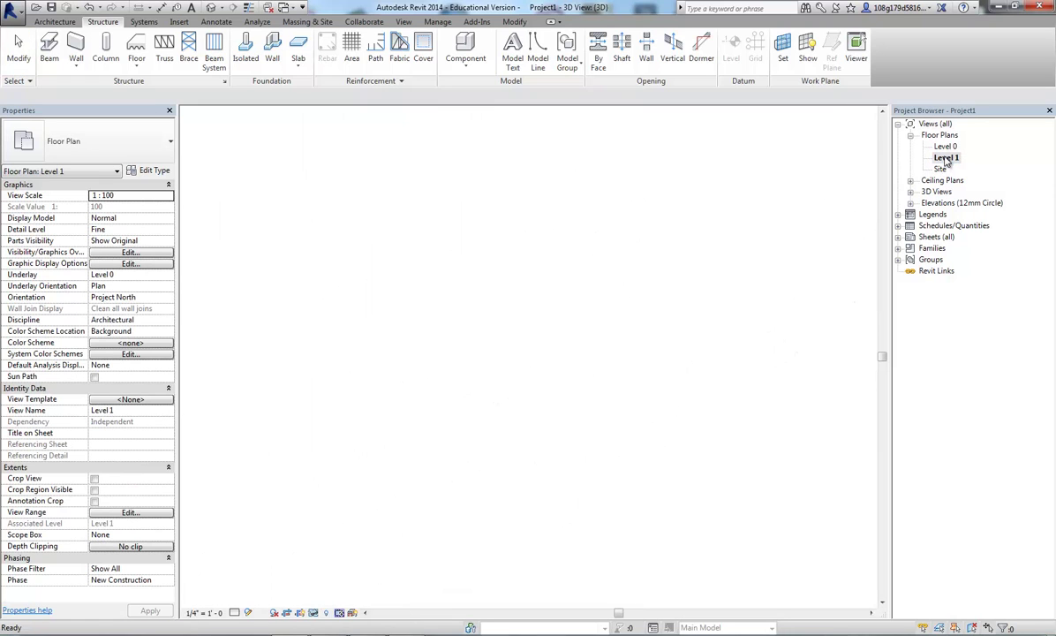
middle_drag(772, 290, 777, 307)
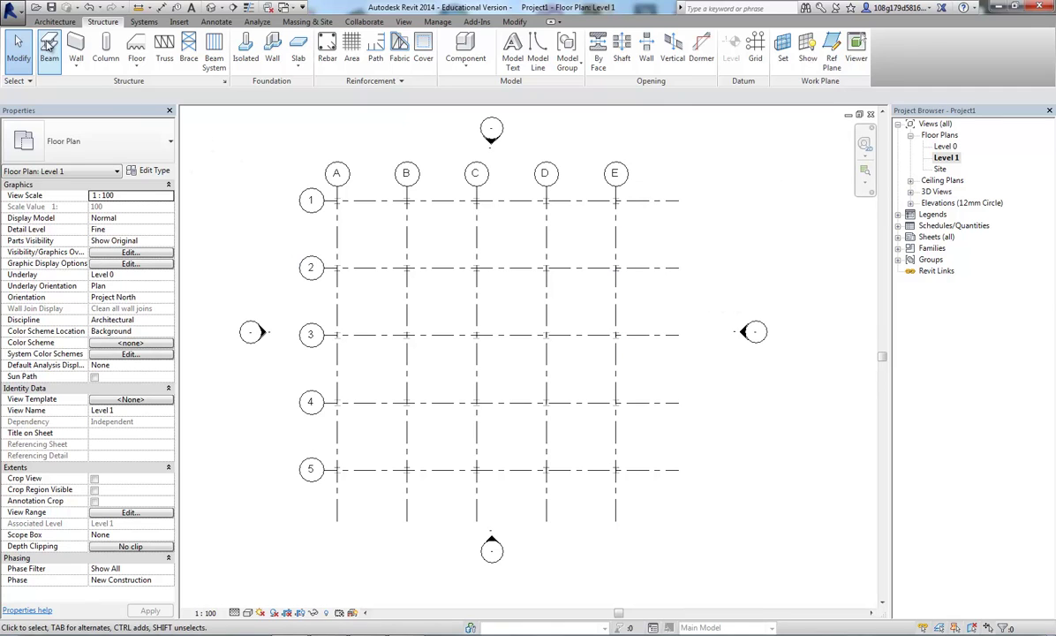
click(49, 51)
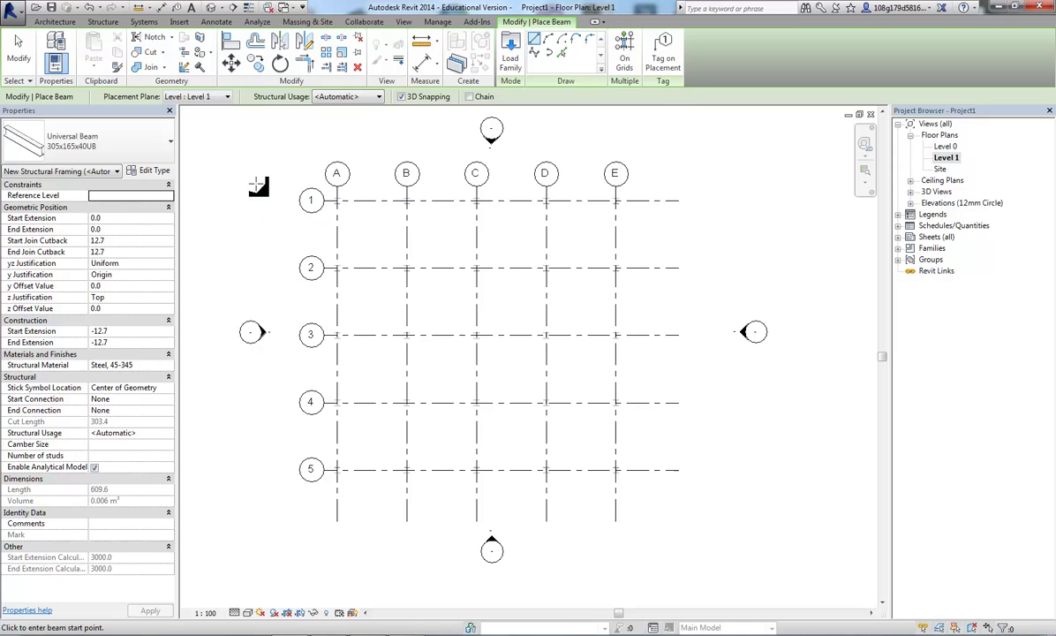
click(162, 151)
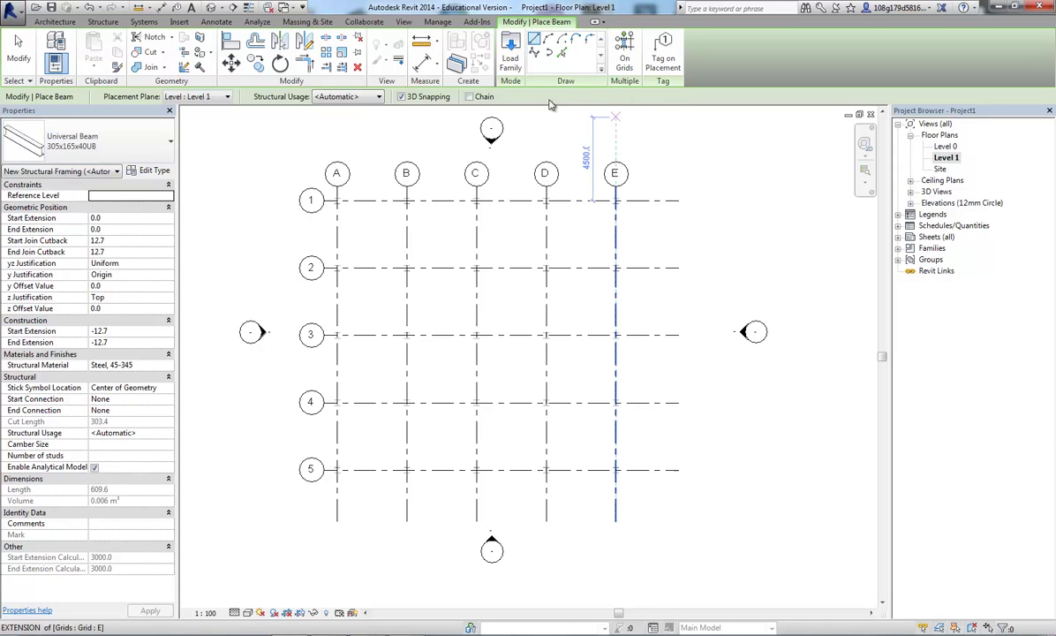
Step: Load Rectangular Hollow Sections.rfa from Structural Framing > Steel with type RHS200x100x10.0
click(518, 67)
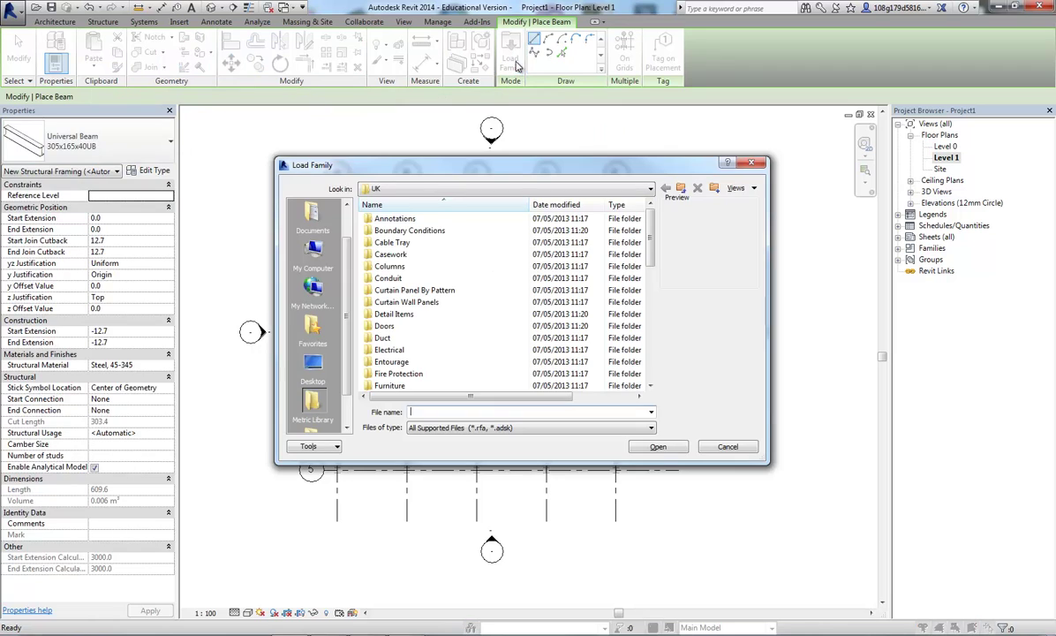
drag(650, 234, 651, 350)
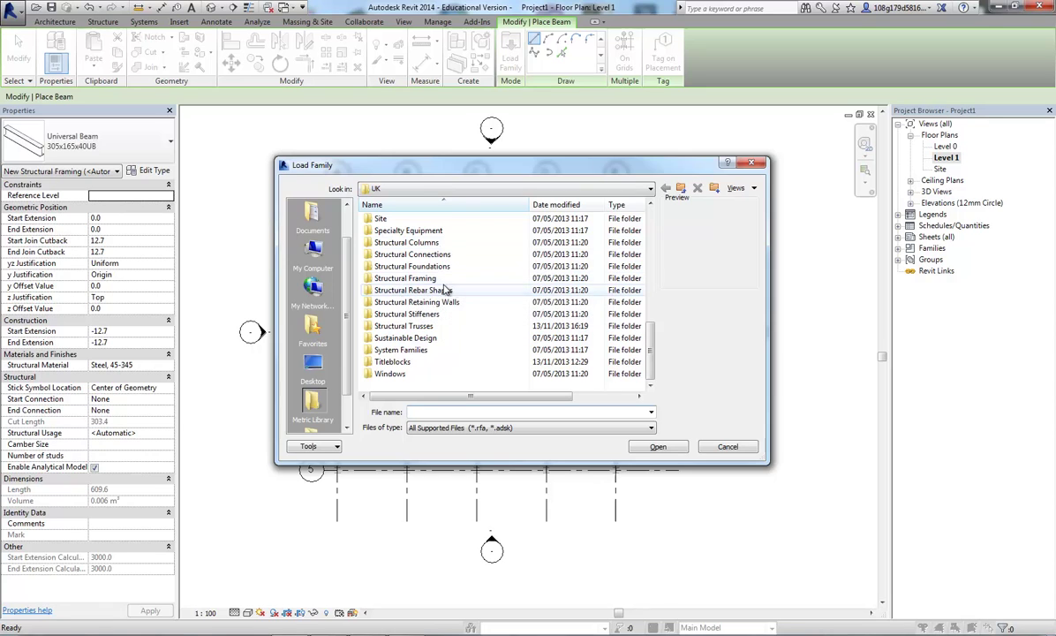
double_click(382, 281)
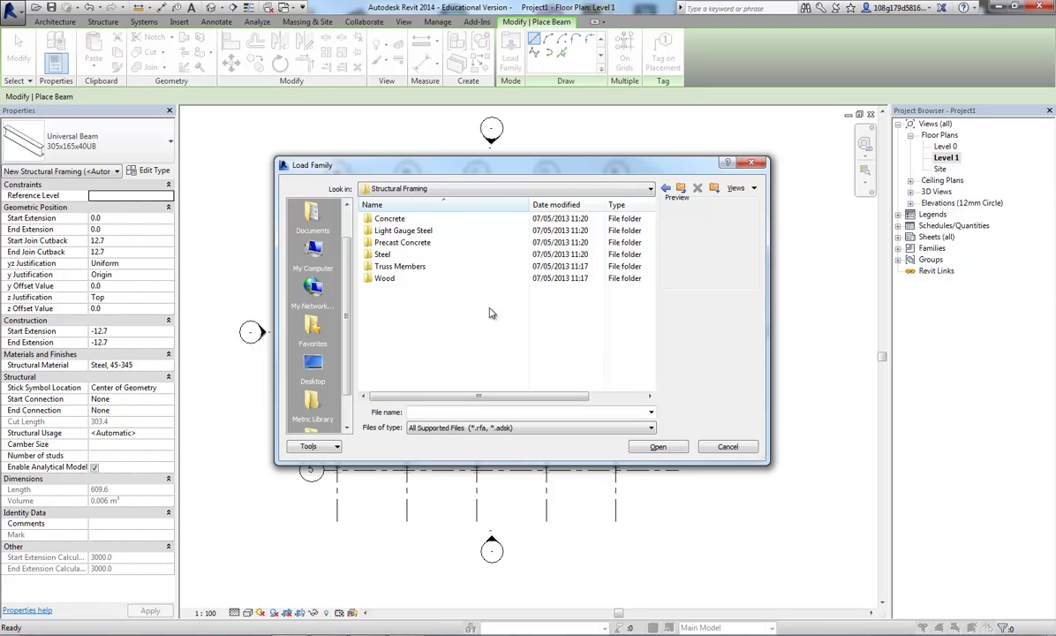
double_click(383, 254)
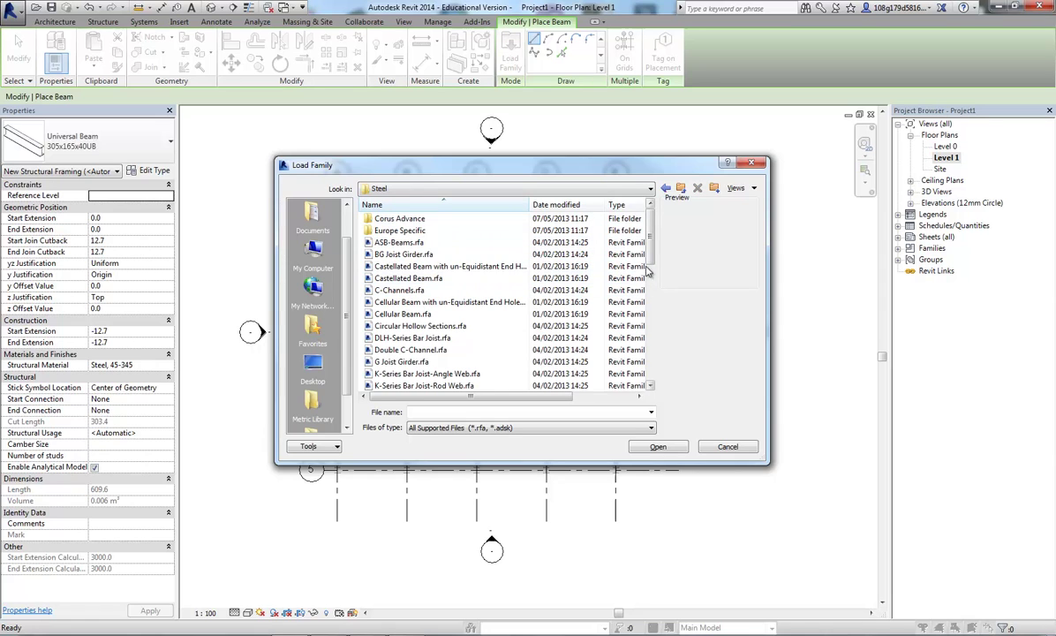
drag(653, 256, 653, 317)
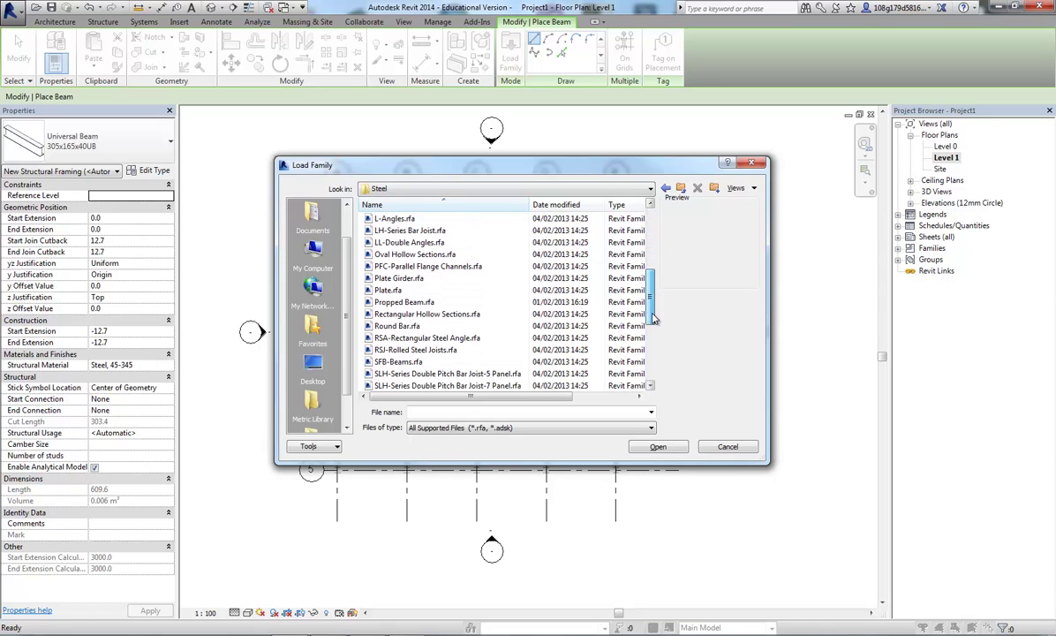
click(402, 315)
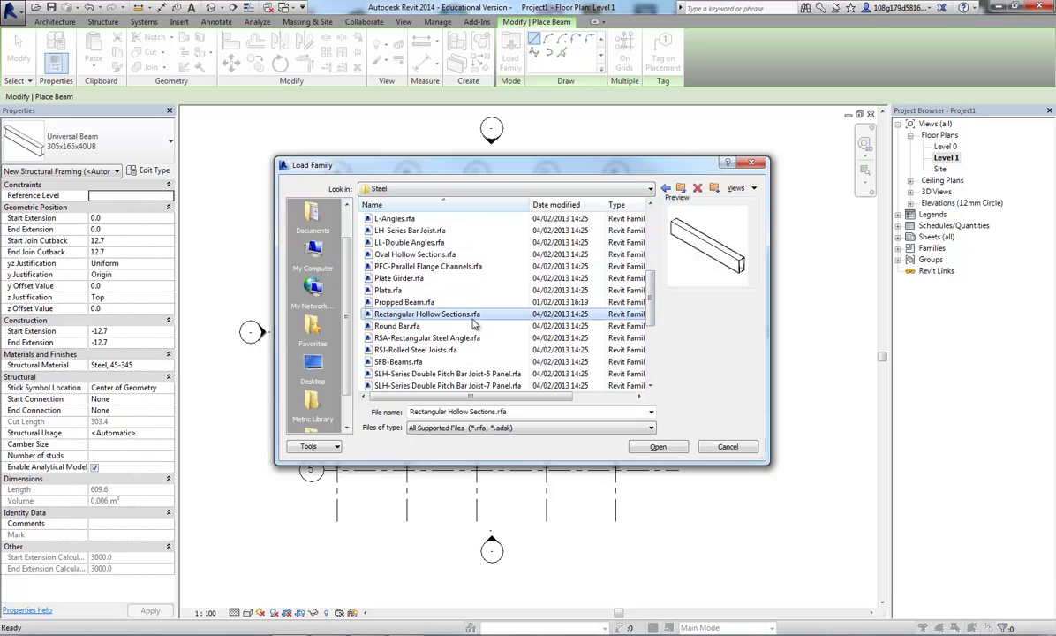
click(660, 447)
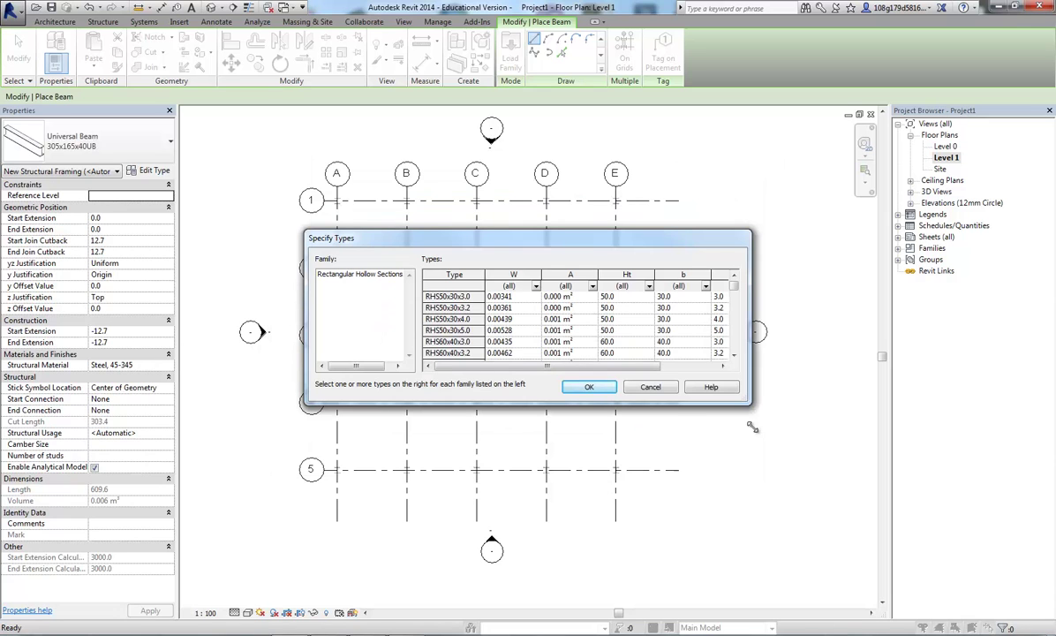
drag(752, 427, 777, 588)
drag(760, 309, 760, 399)
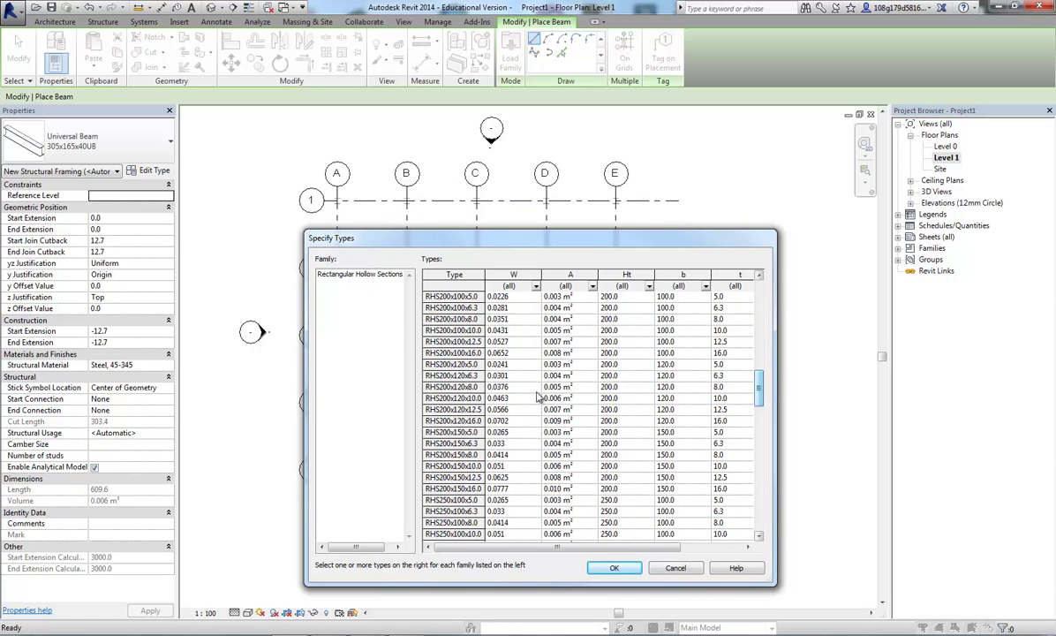
click(437, 330)
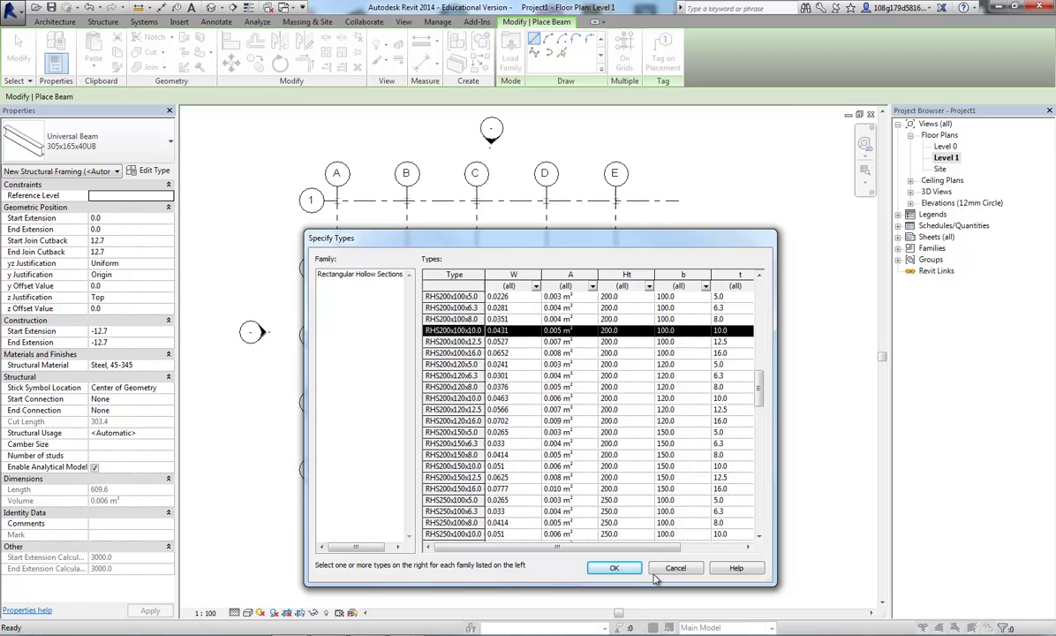
click(615, 568)
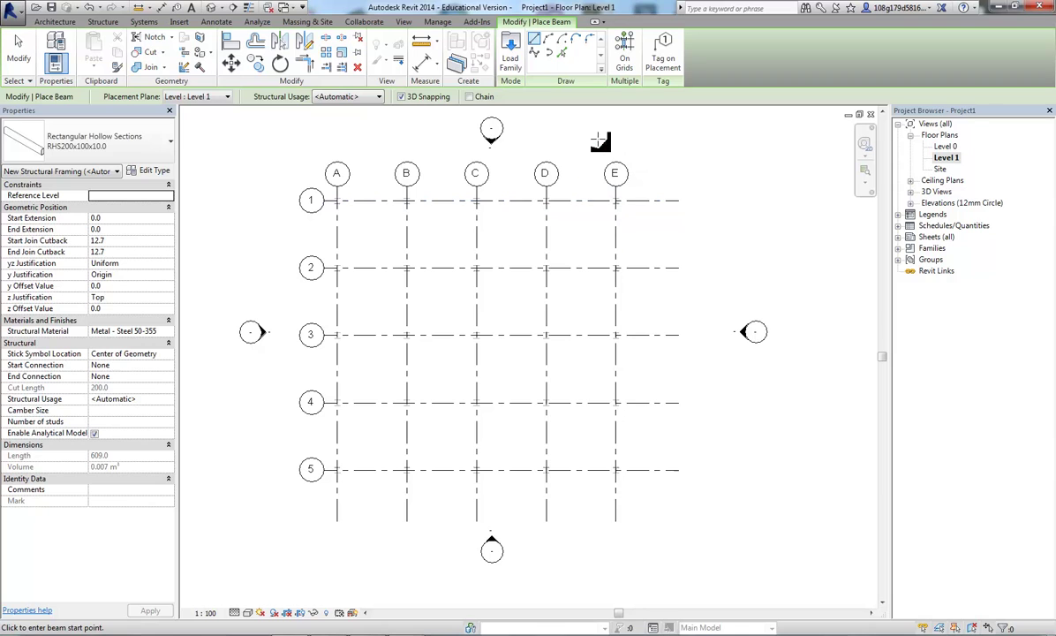
Step: Place RHS200x100x10.0 beams on every grid line at once with On Grids, then review them in 3D
click(624, 51)
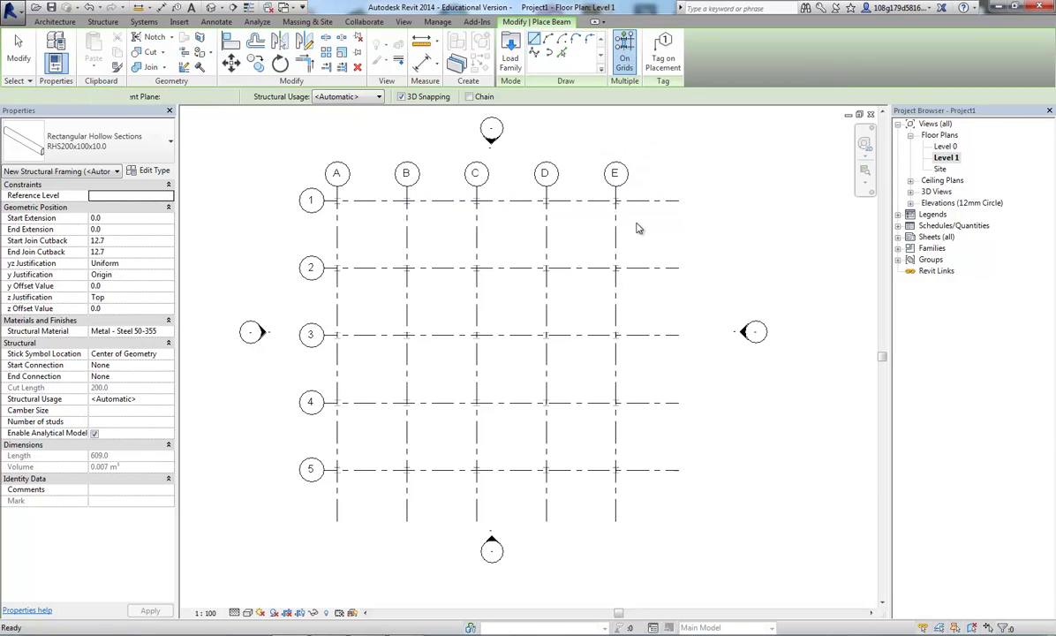
drag(631, 190, 328, 500)
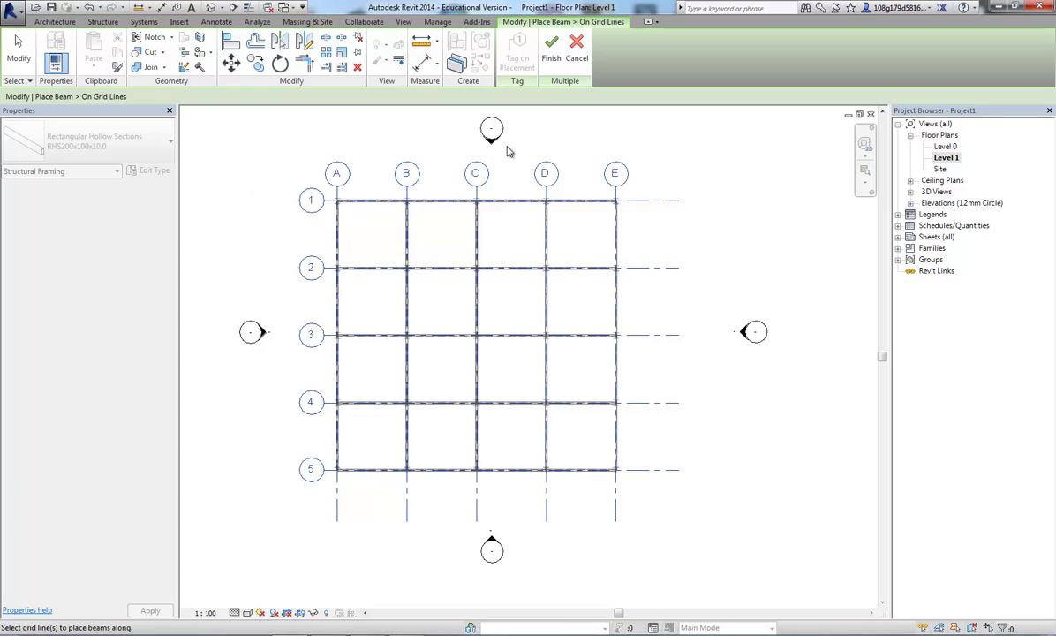
click(551, 48)
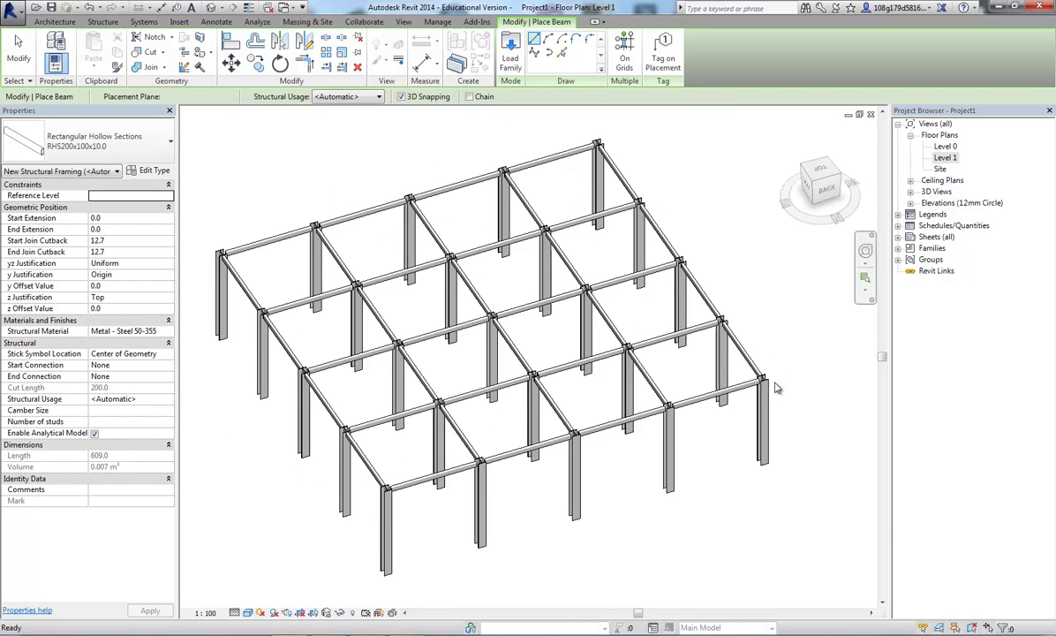
mouse_move(625, 537)
shift+middle_down()
mouse_move(636, 464)
mouse_move(650, 461)
mouse_move(605, 482)
mouse_move(557, 467)
mouse_move(604, 504)
mouse_move(559, 466)
shift+middle_up()
key(Escape)
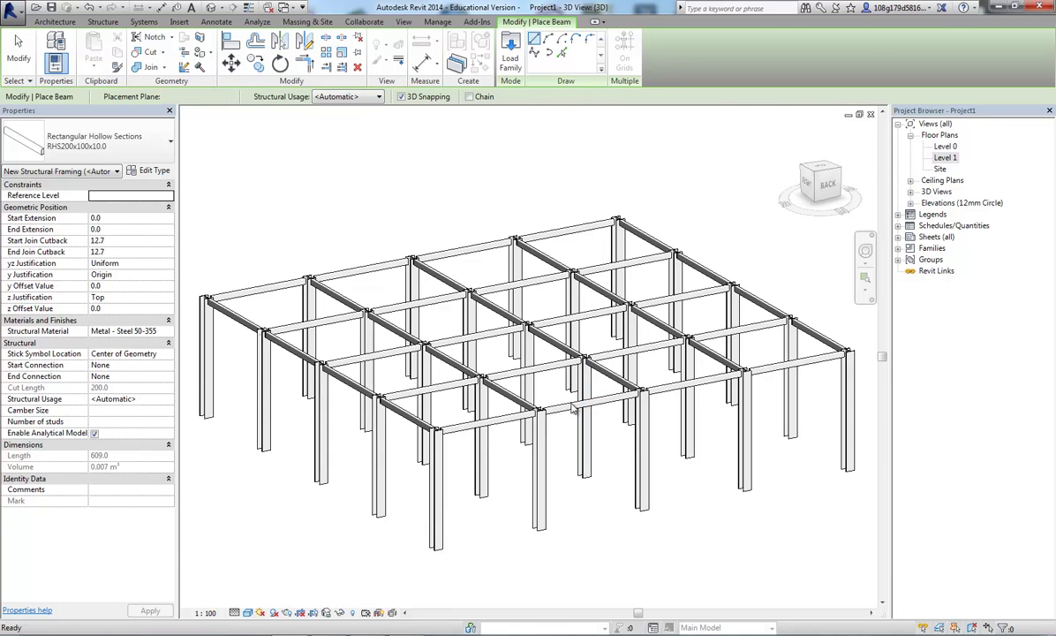
key(Escape)
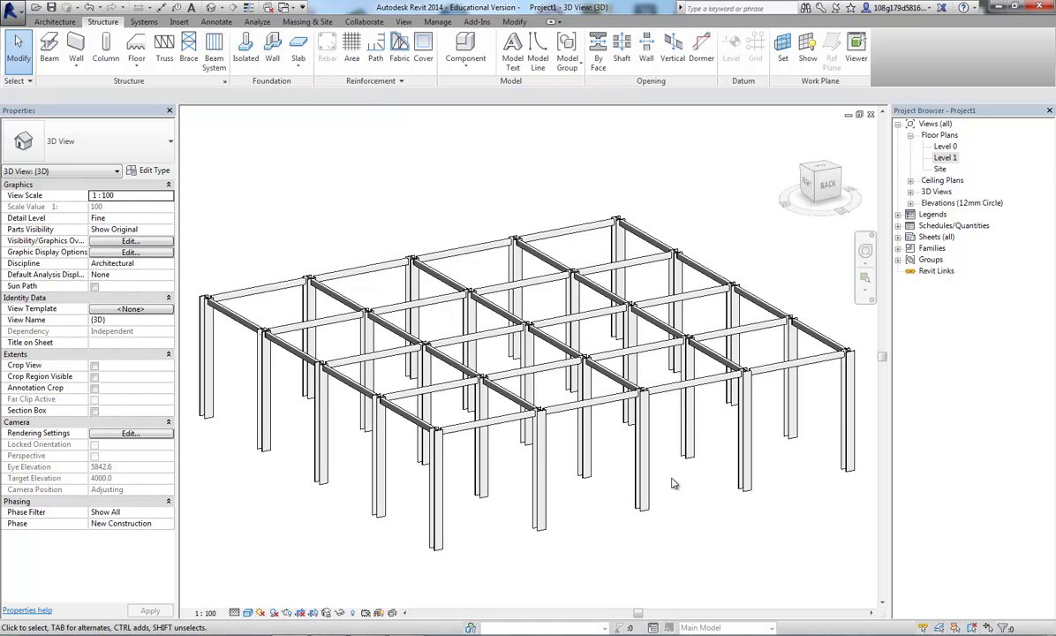
Step: Drop one front beam by setting its Start and End Level Offsets to -200
click(492, 426)
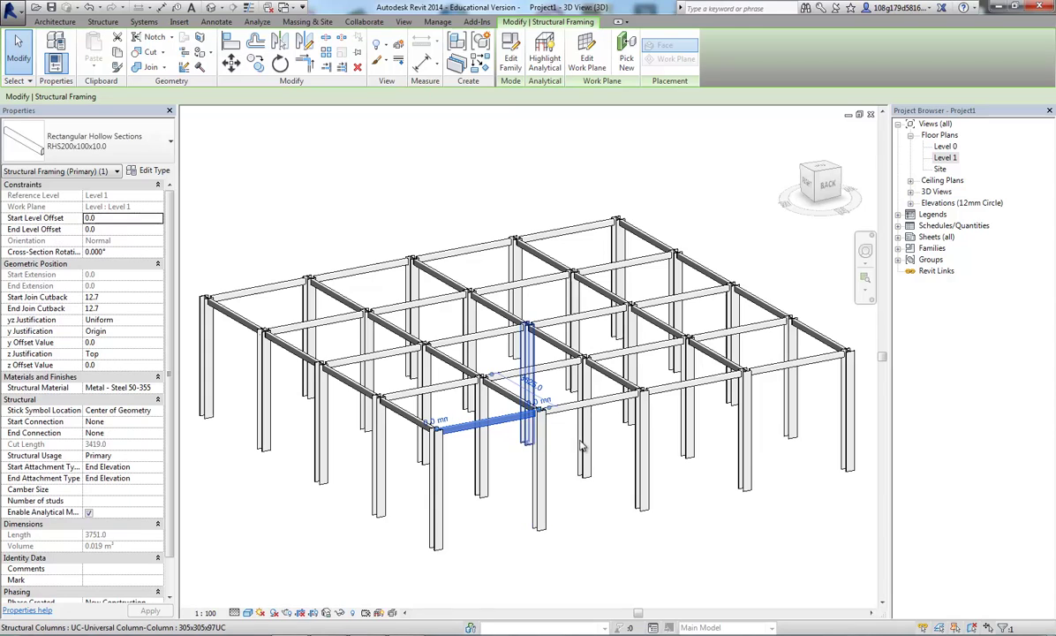
click(119, 219)
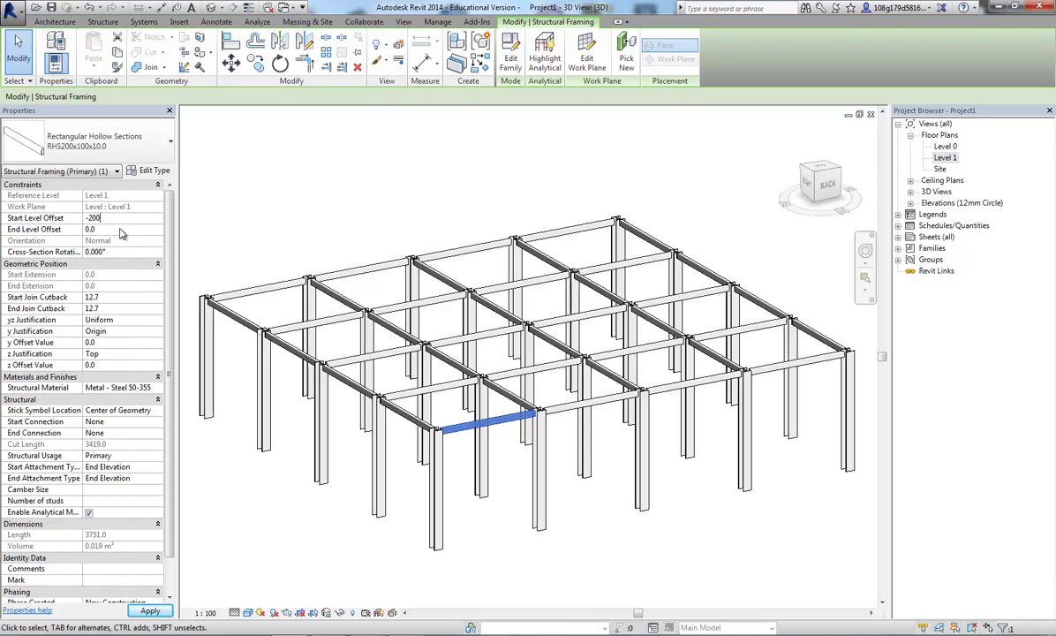
key(Return)
click(119, 217)
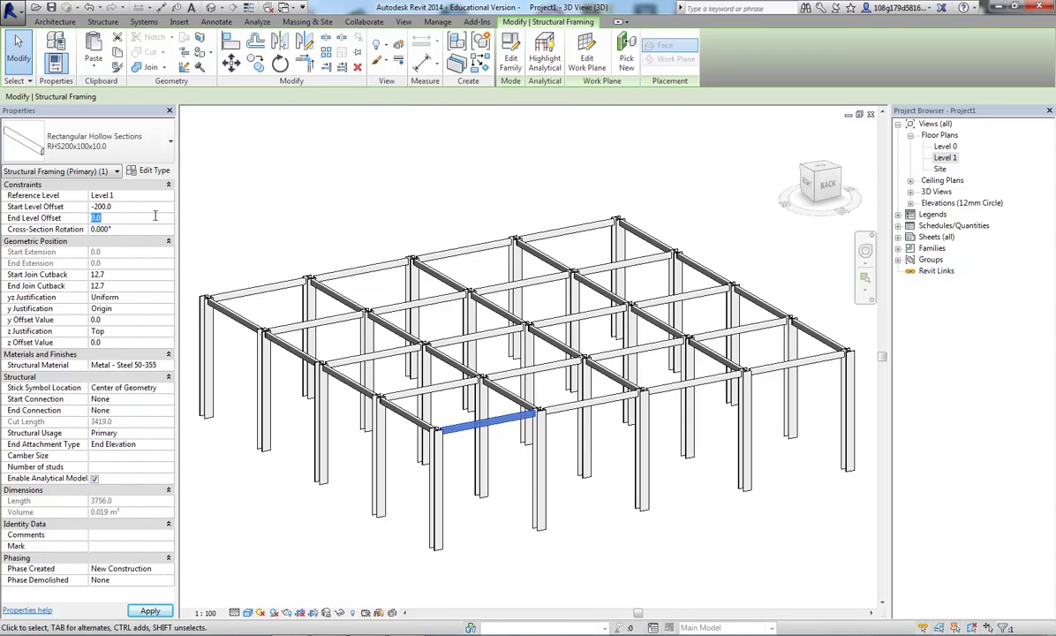
key(Return)
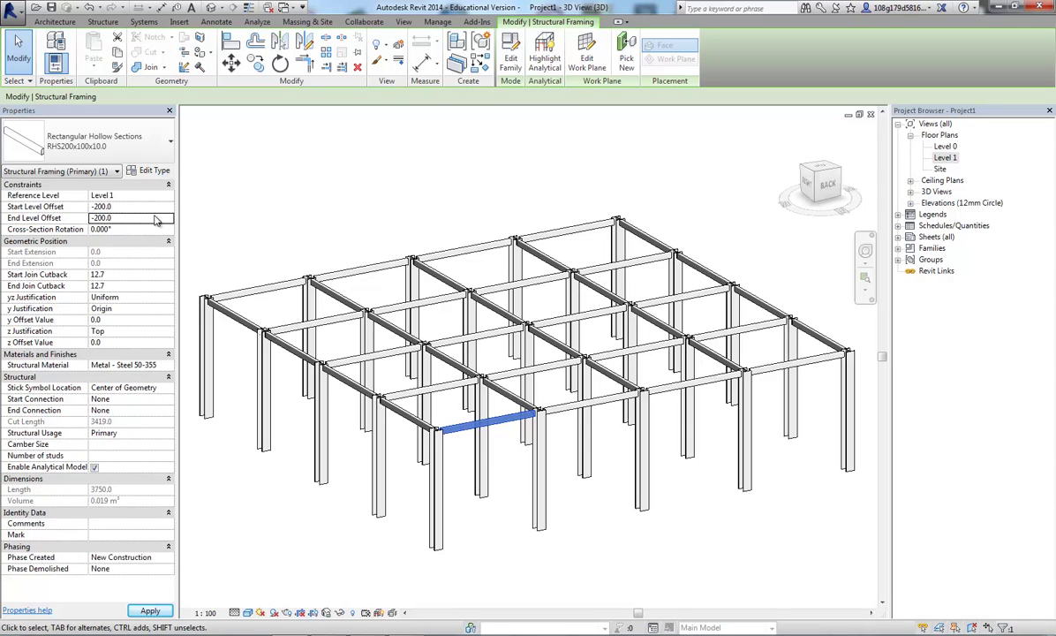
key(Escape)
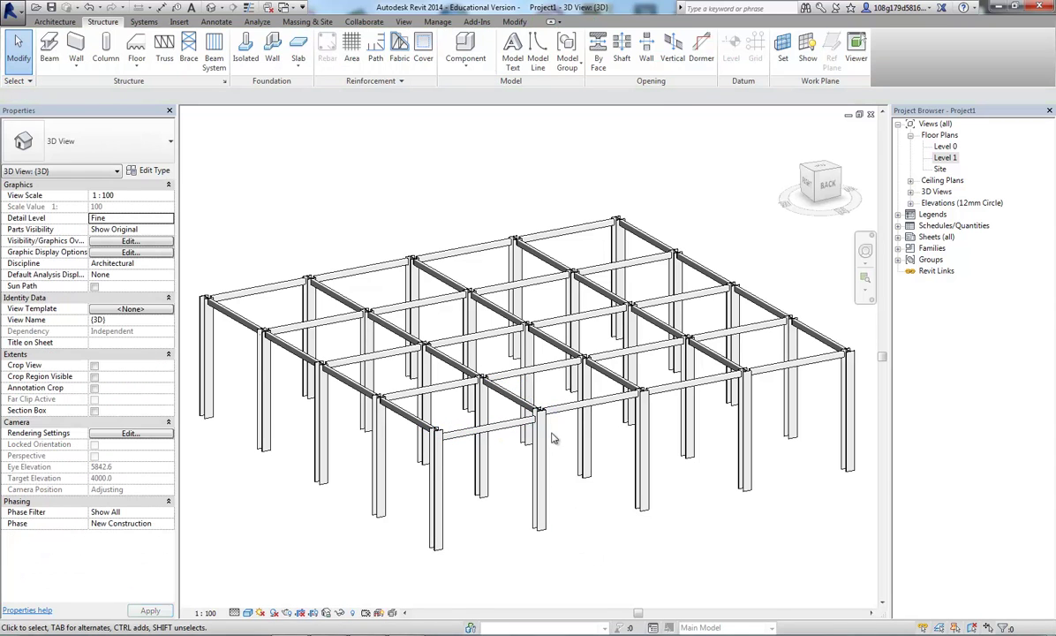
Step: Draw a diagonal RHS200x100x10.0 brace from a front beam–column junction down to the next column base
scroll(579, 476, up, 3)
scroll(579, 476, down, 4)
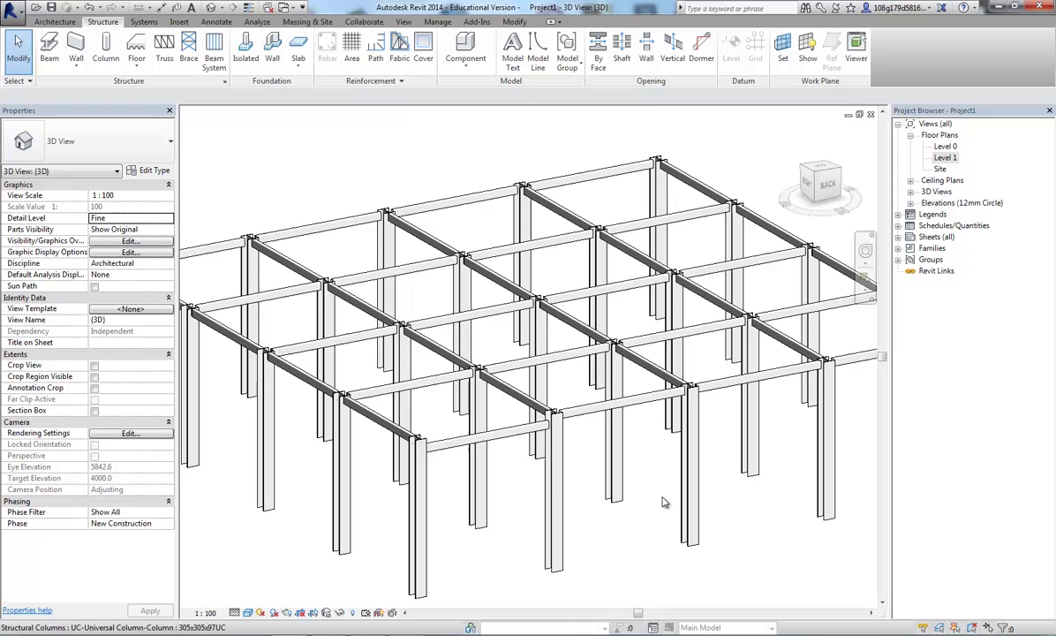
scroll(554, 500, down, 5)
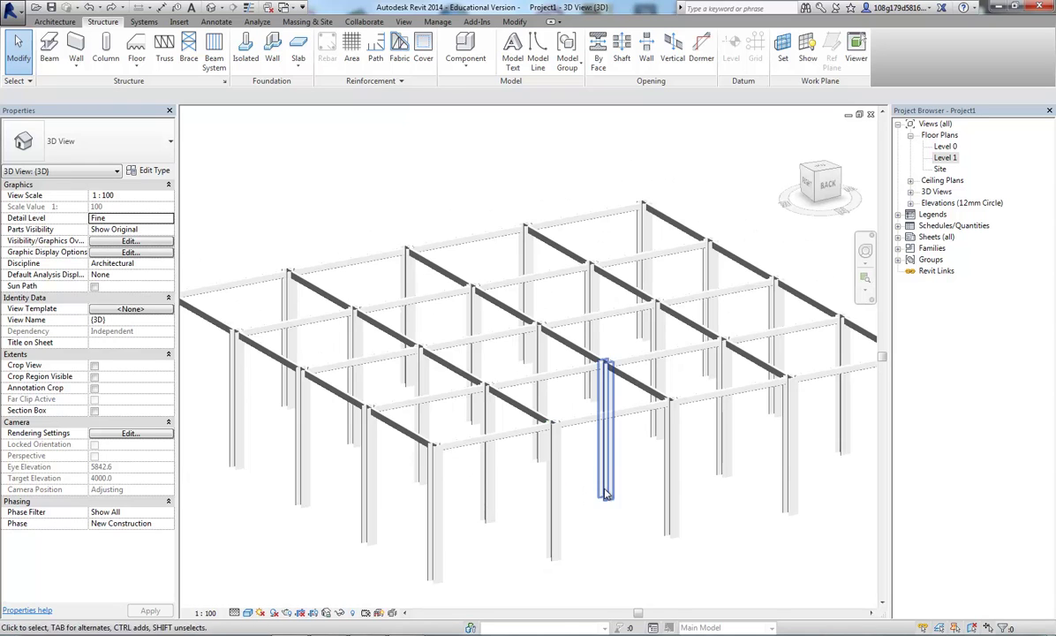
scroll(580, 451, up, 2)
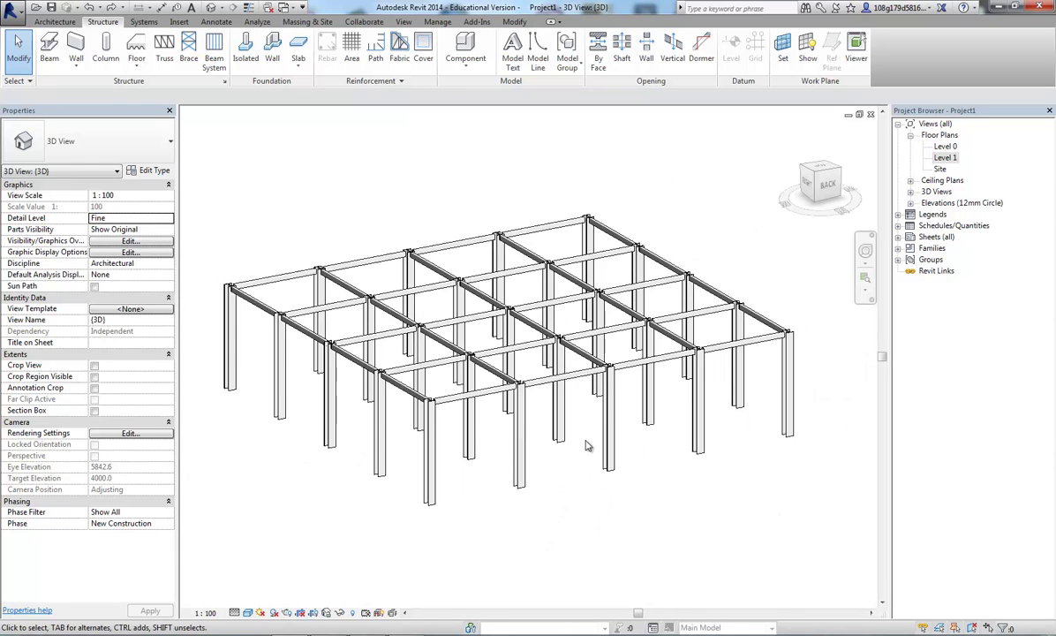
scroll(526, 358, up, 1)
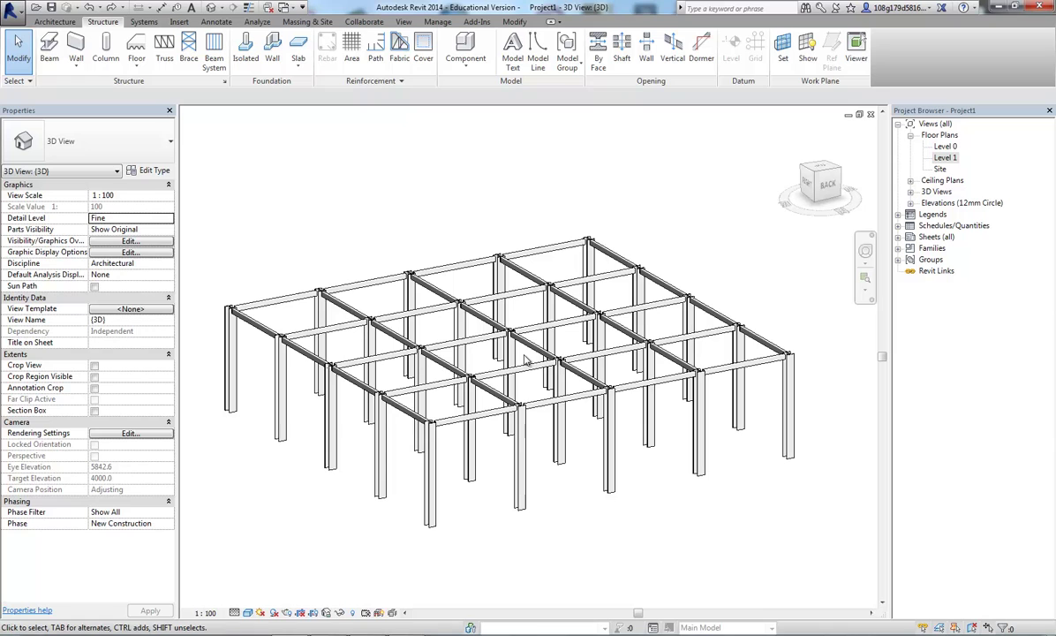
middle_drag(344, 163, 365, 162)
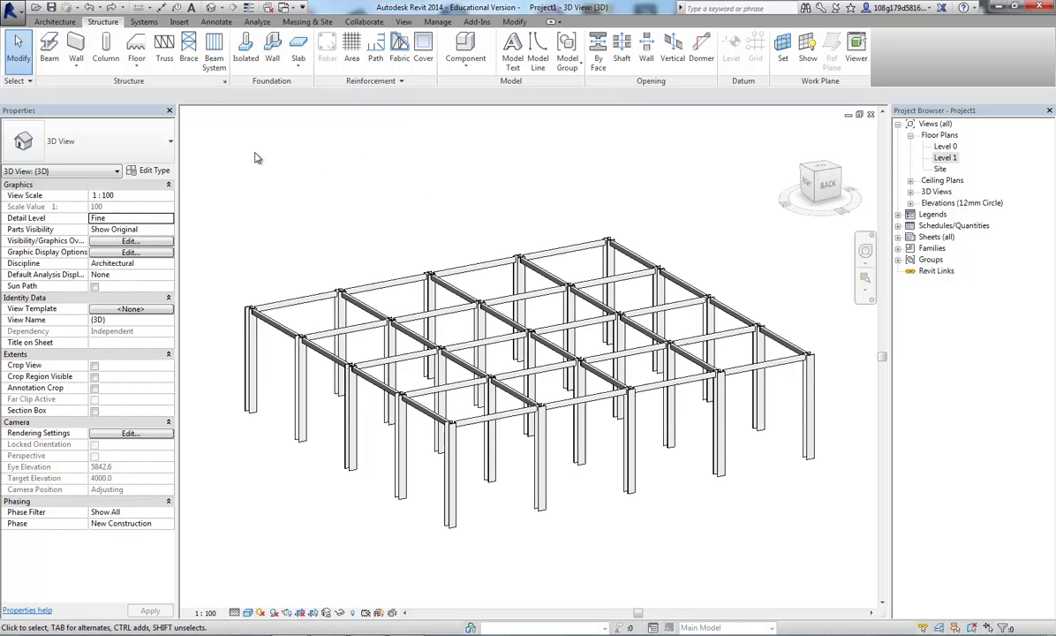
click(188, 56)
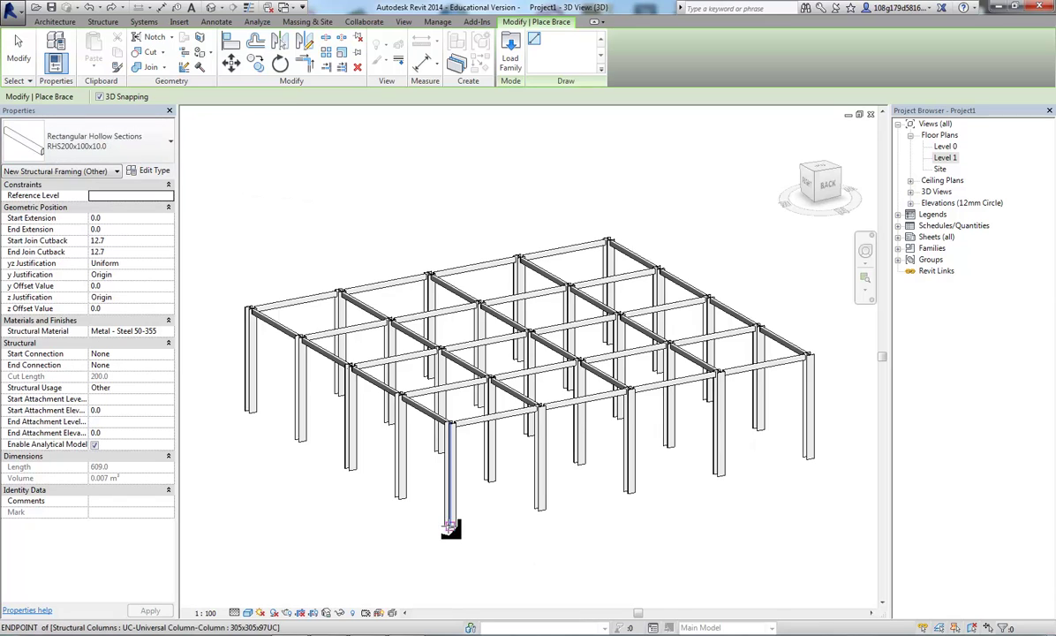
click(544, 408)
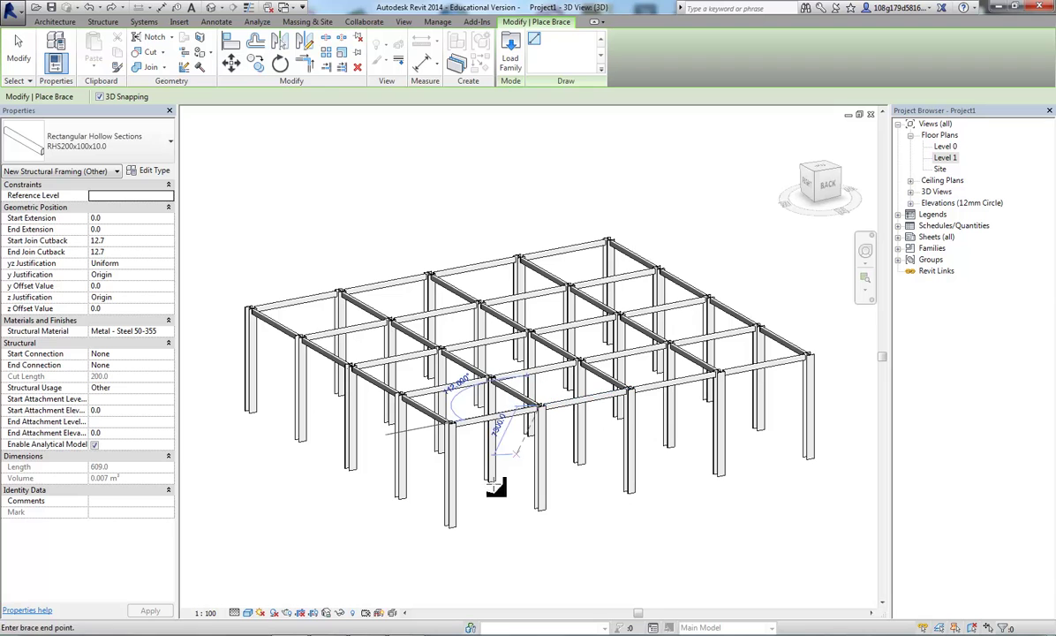
click(450, 525)
key(Escape)
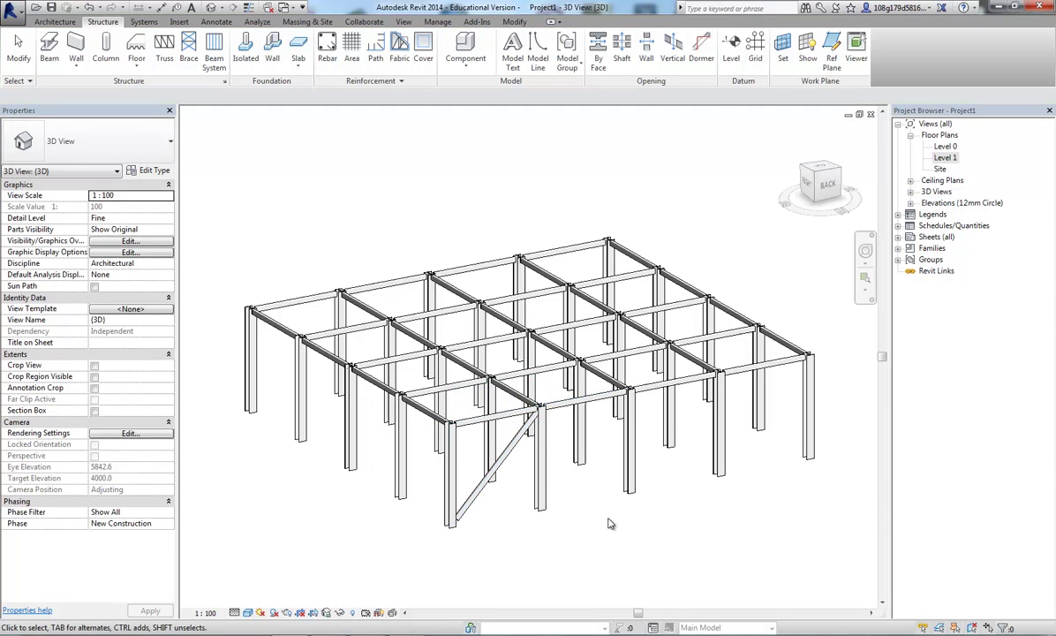
Step: Orbit in and select the new 5410.0-long brace to check it
shift+middle_drag(627, 500, 481, 447)
scroll(446, 527, up, 5)
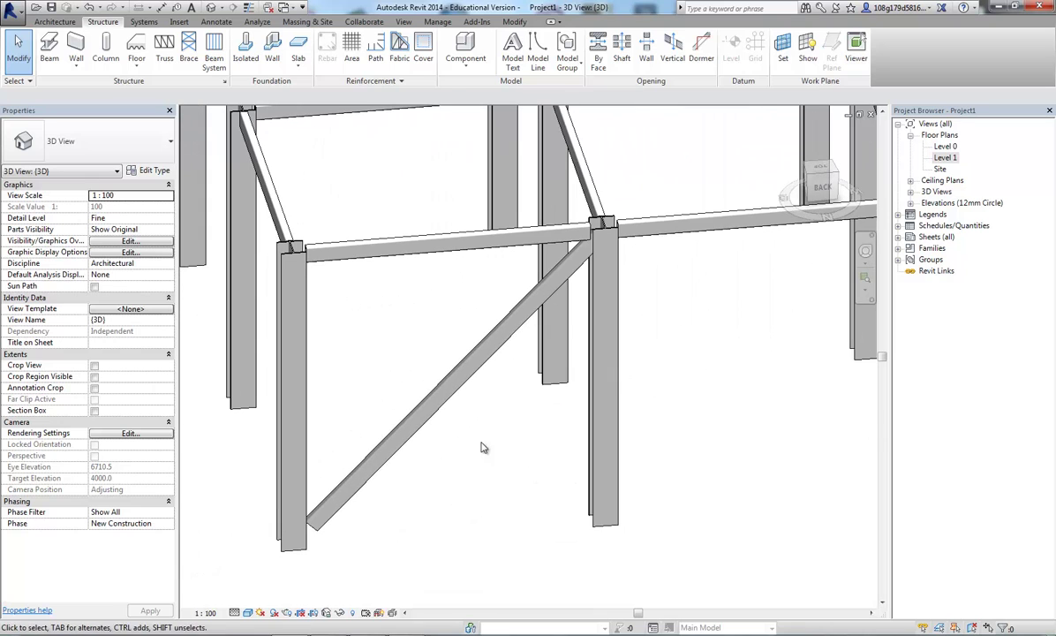
click(430, 420)
scroll(578, 479, down, 2)
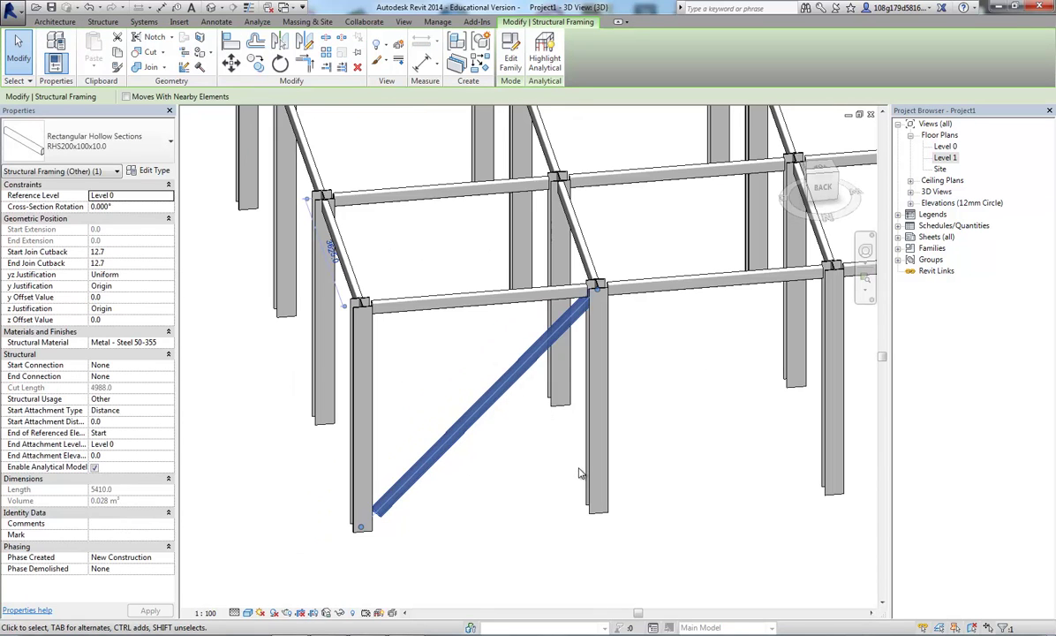
key(Escape)
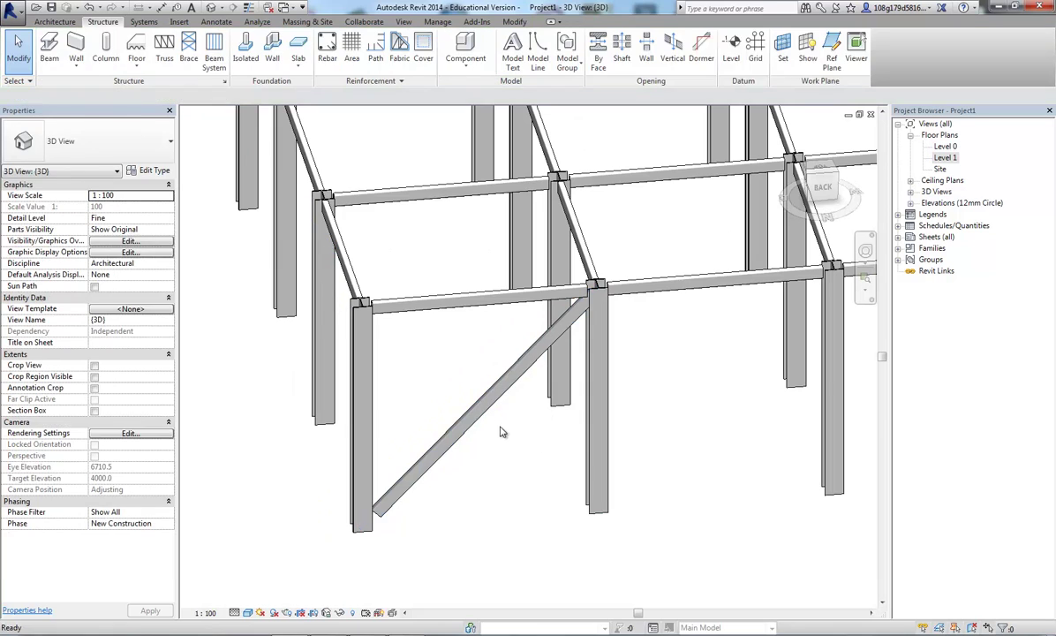
Step: Review the diagonal brace's type properties without changes, then zoom out to the whole frame
click(493, 418)
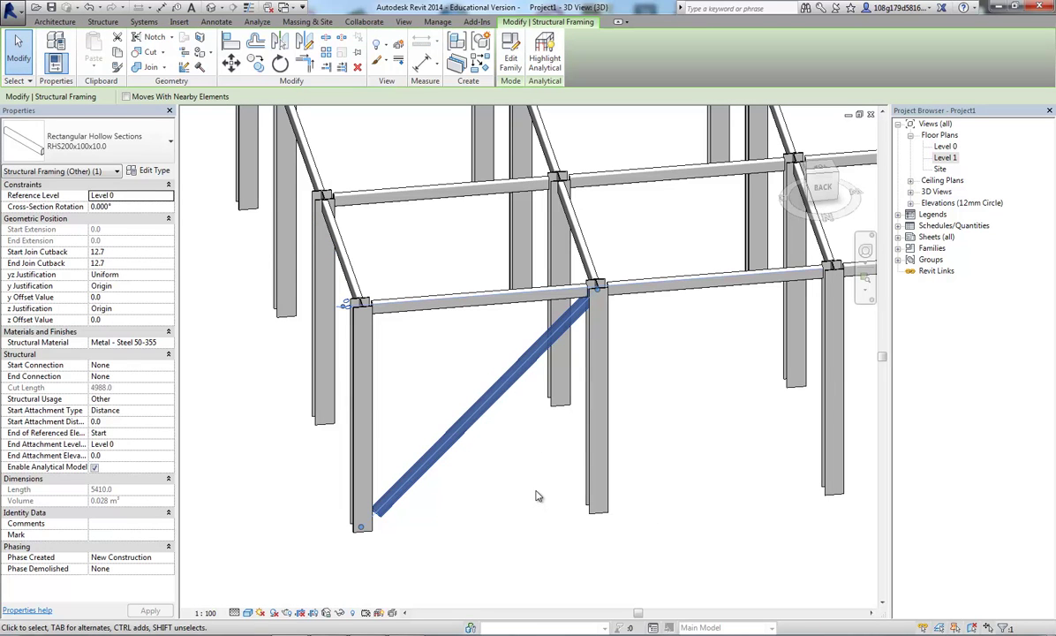
click(155, 171)
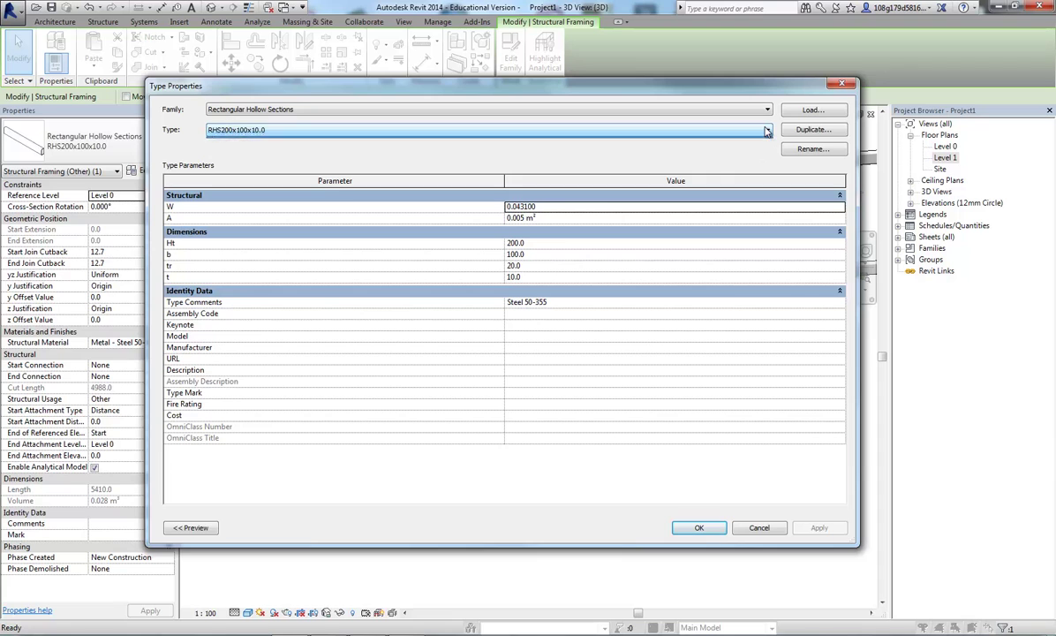
click(755, 529)
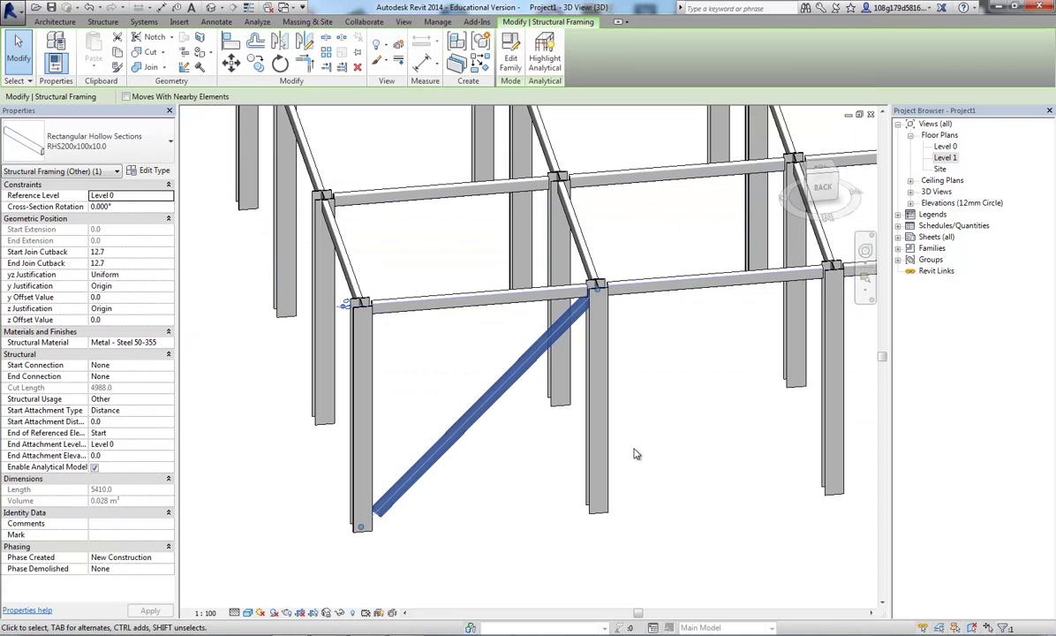
click(533, 399)
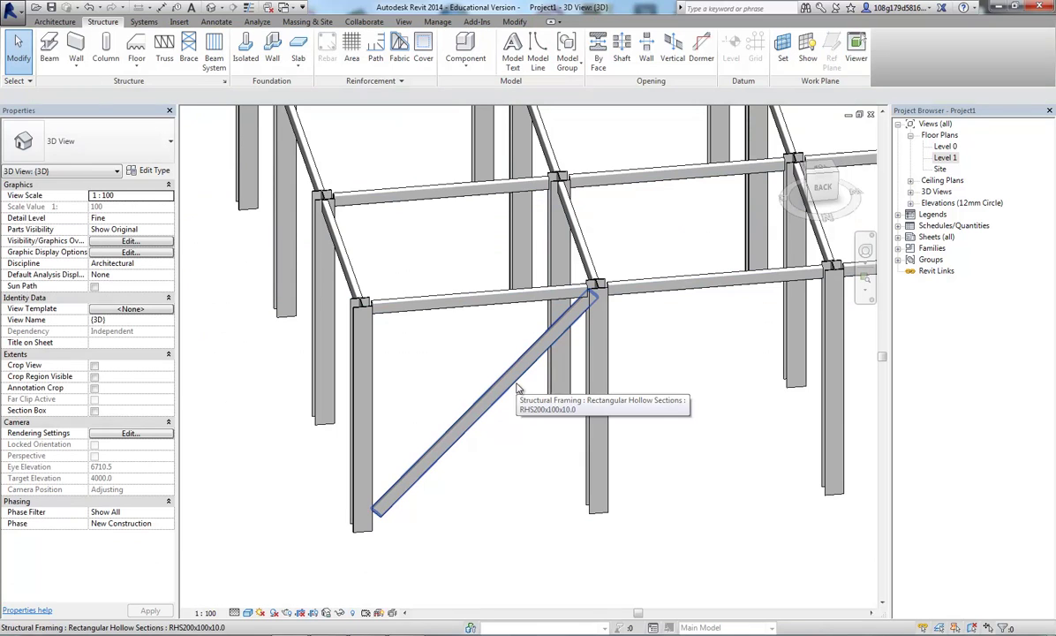
click(516, 389)
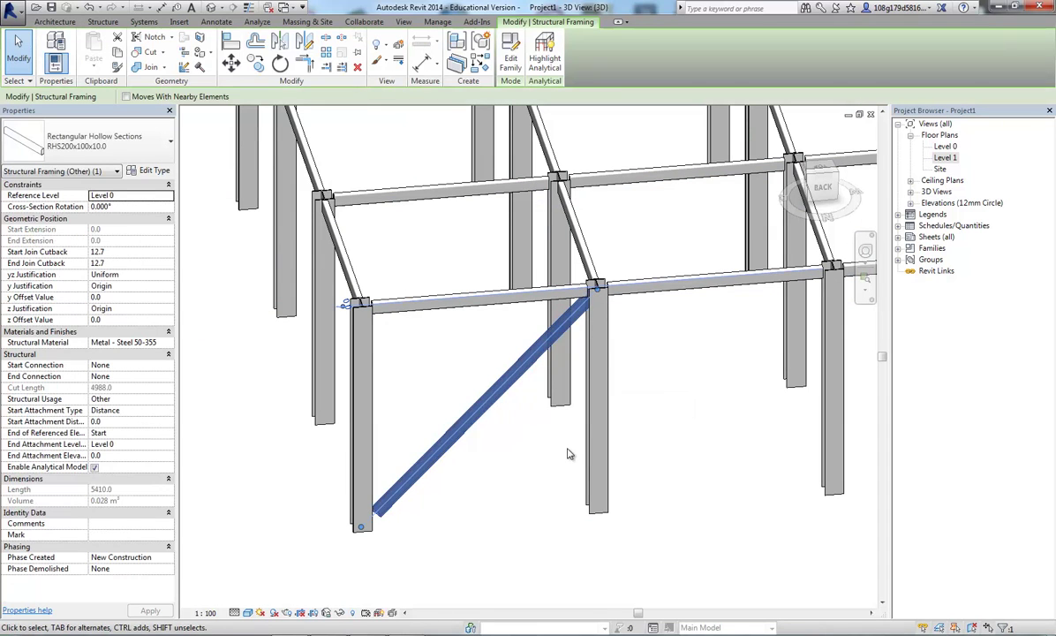
click(566, 451)
scroll(495, 447, down, 5)
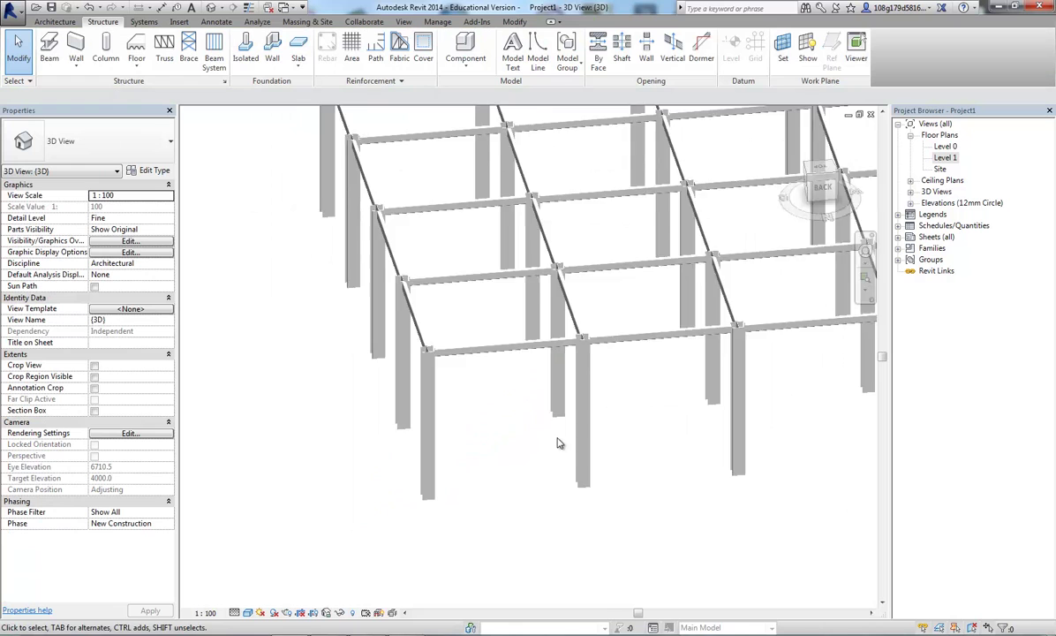
middle_drag(460, 443, 491, 389)
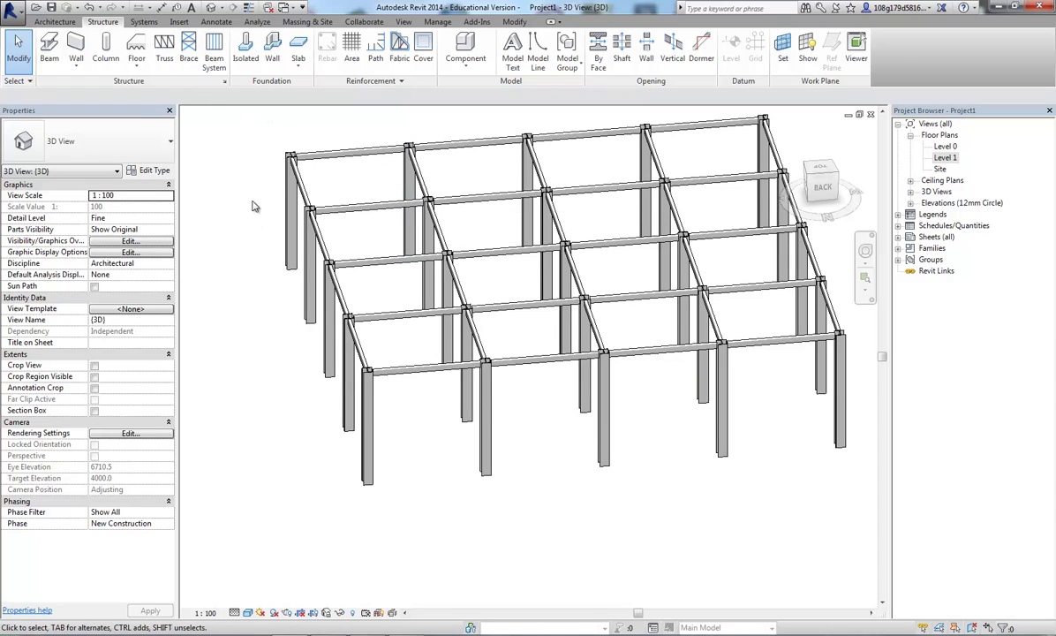
Step: For a new brace, load Round Bar.rfa from Structural Framing > Steel, making Round Bar 25mm current
click(188, 49)
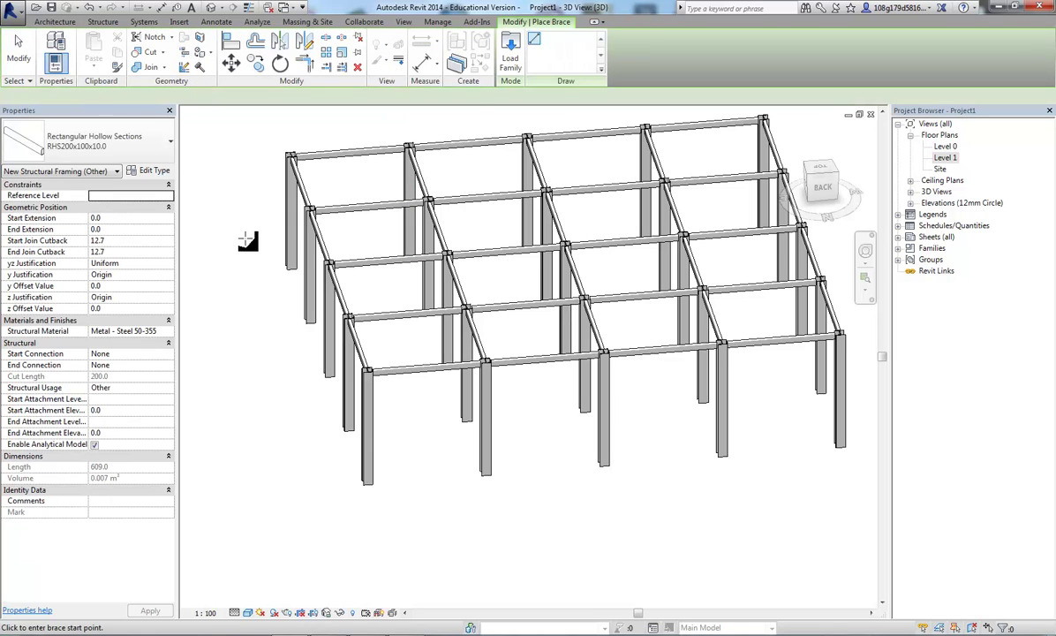
click(511, 55)
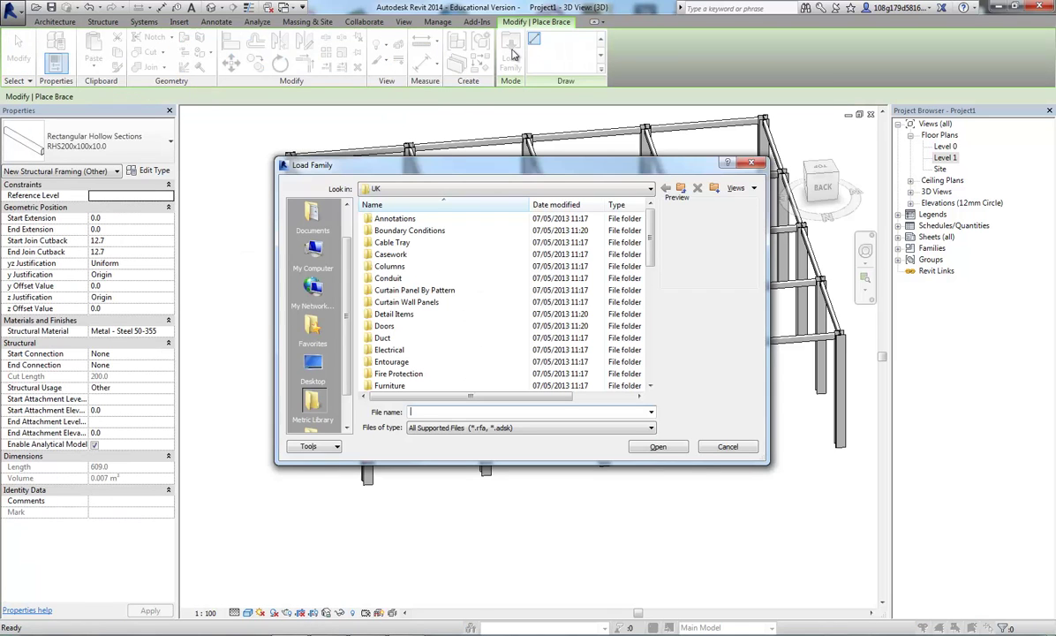
scroll(618, 291, down, 8)
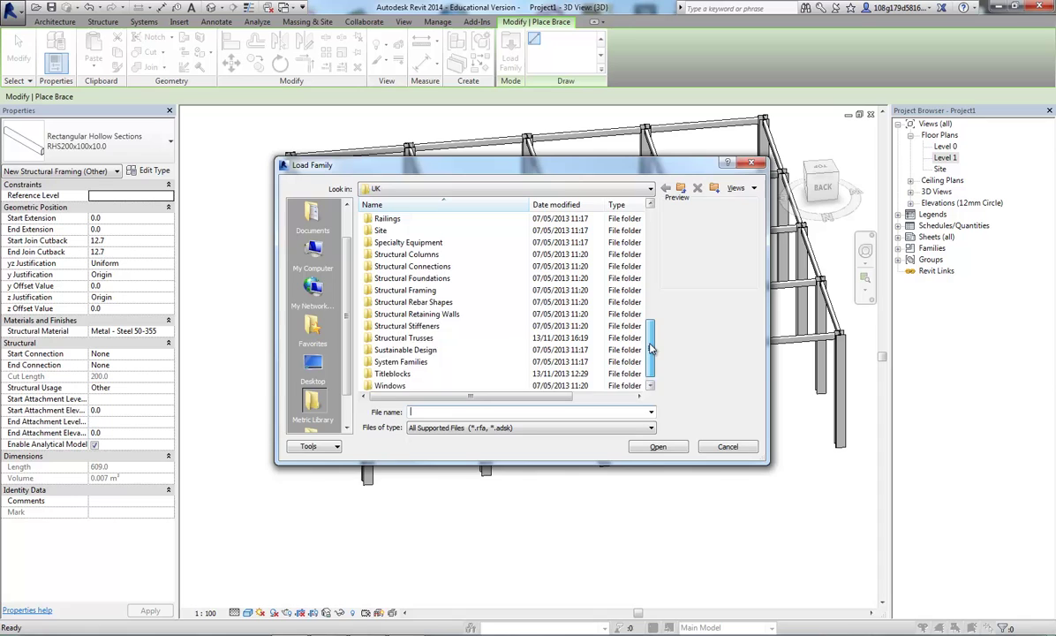
double_click(404, 278)
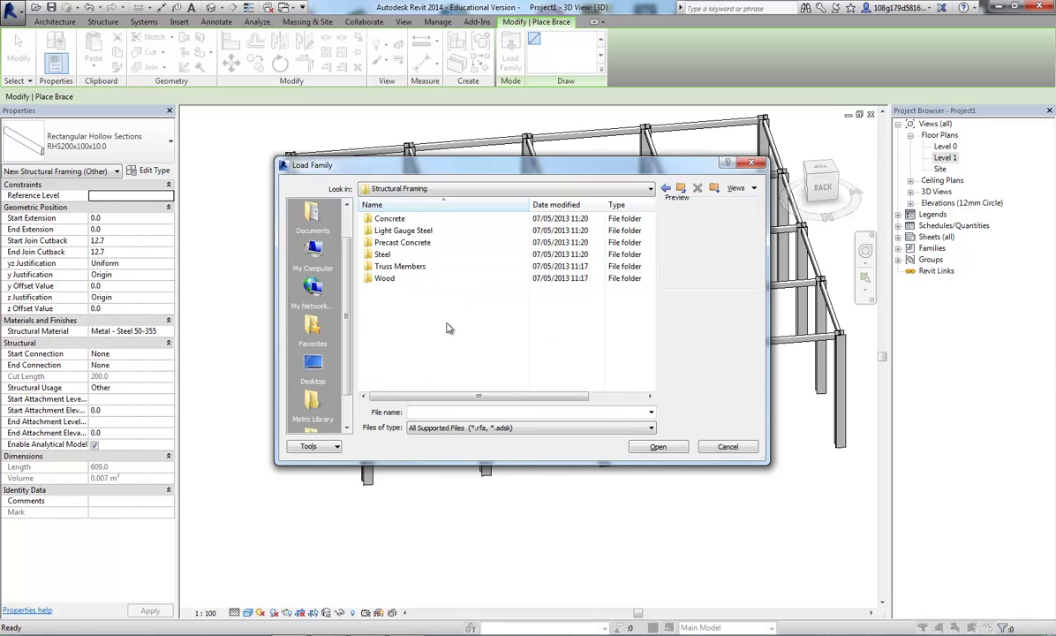
double_click(382, 254)
drag(651, 247, 650, 299)
click(393, 339)
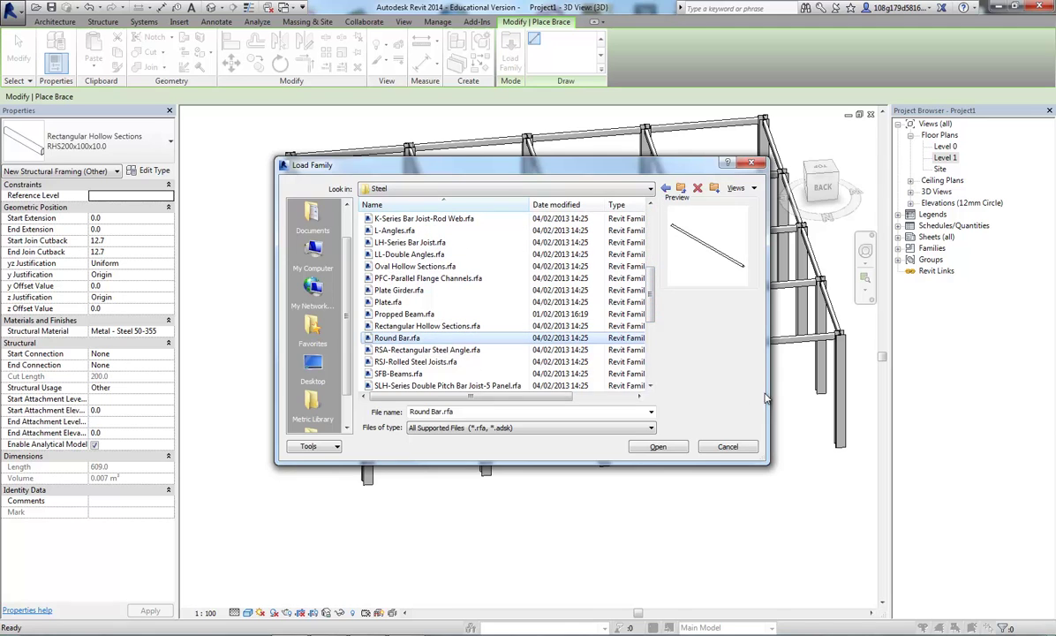
click(659, 447)
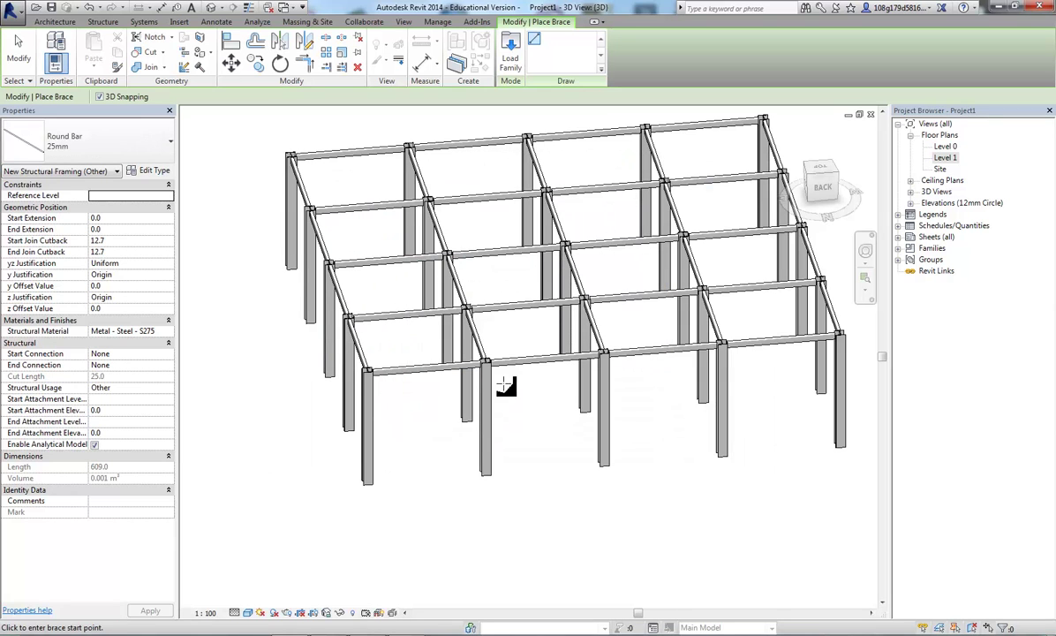
Step: Place two crossing Round Bar 25mm braces as an X in the front corner bay, then select both
click(484, 362)
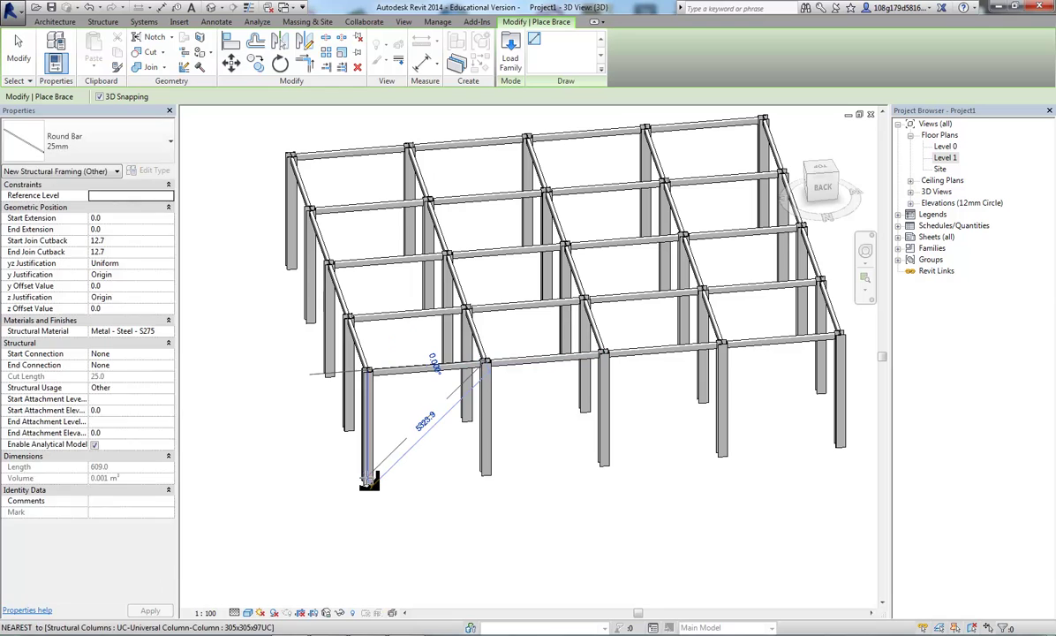
click(369, 482)
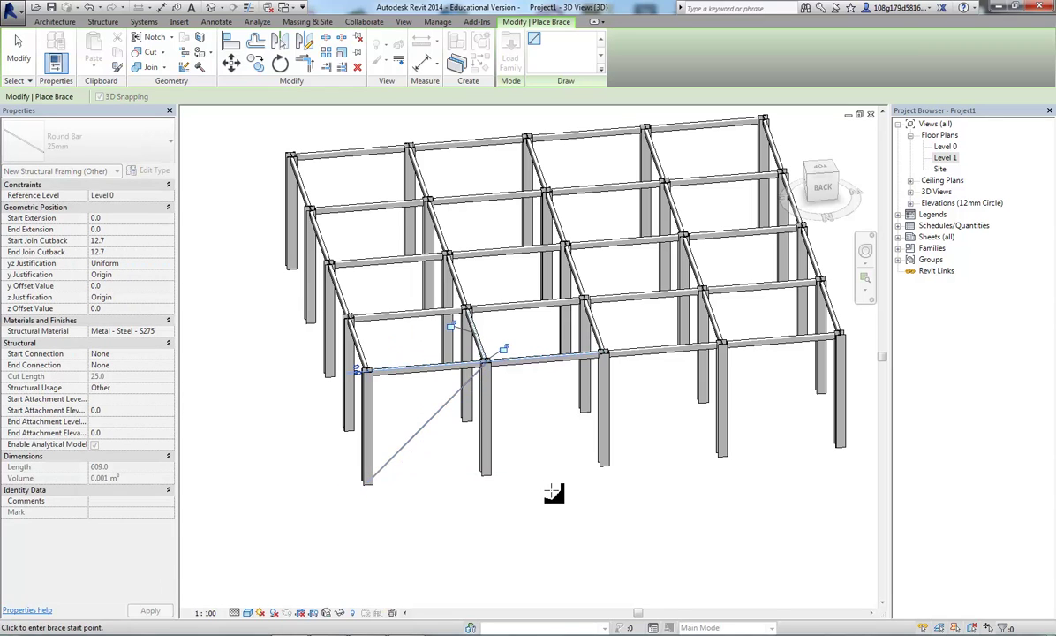
click(369, 371)
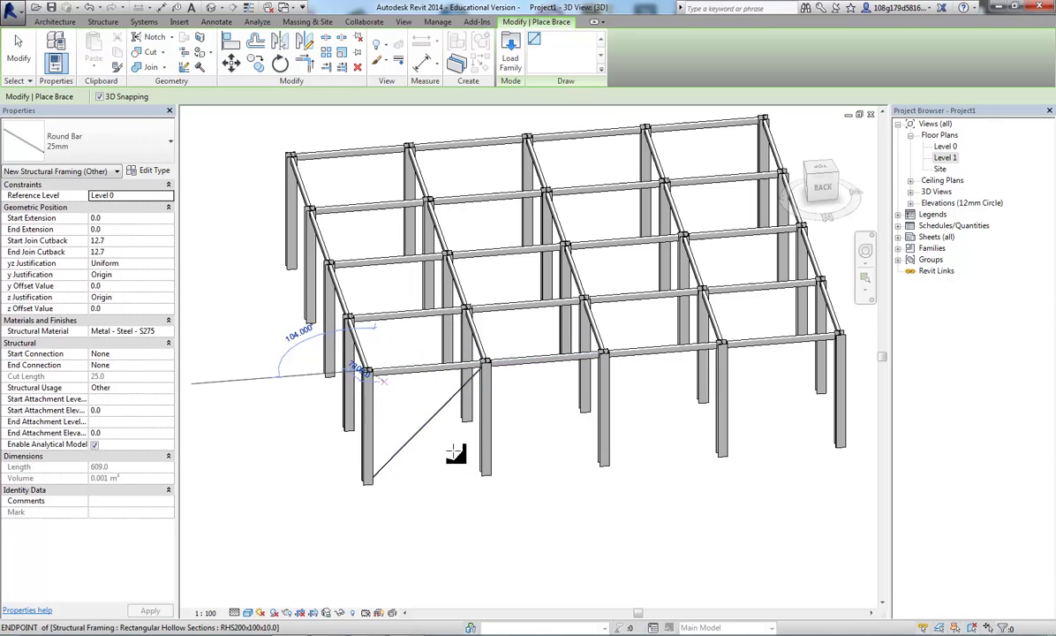
click(483, 472)
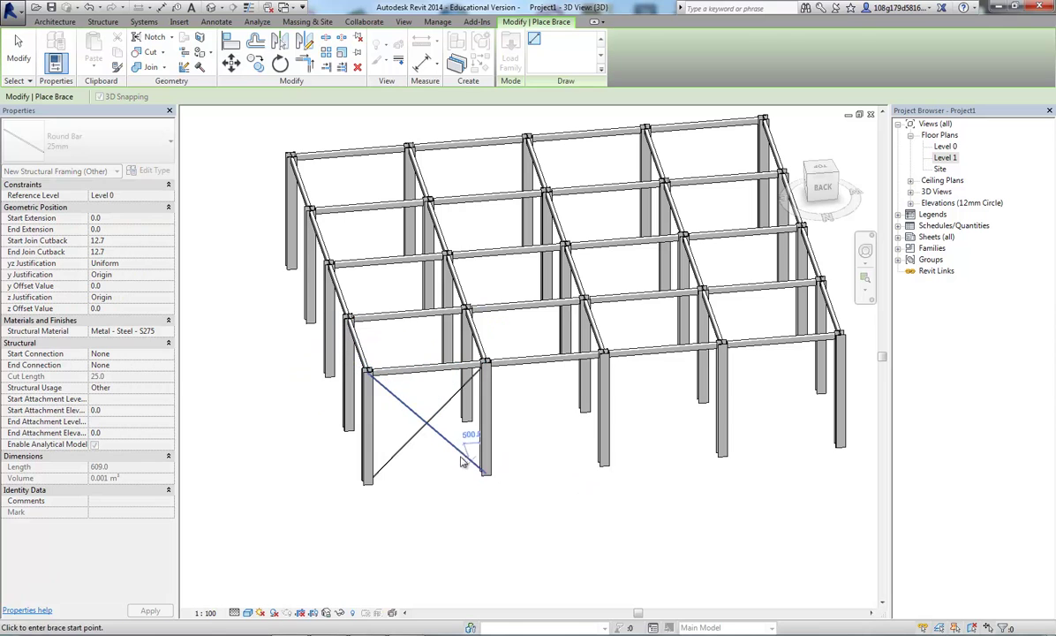
key(Escape)
key(Escape)
scroll(439, 431, up, 3)
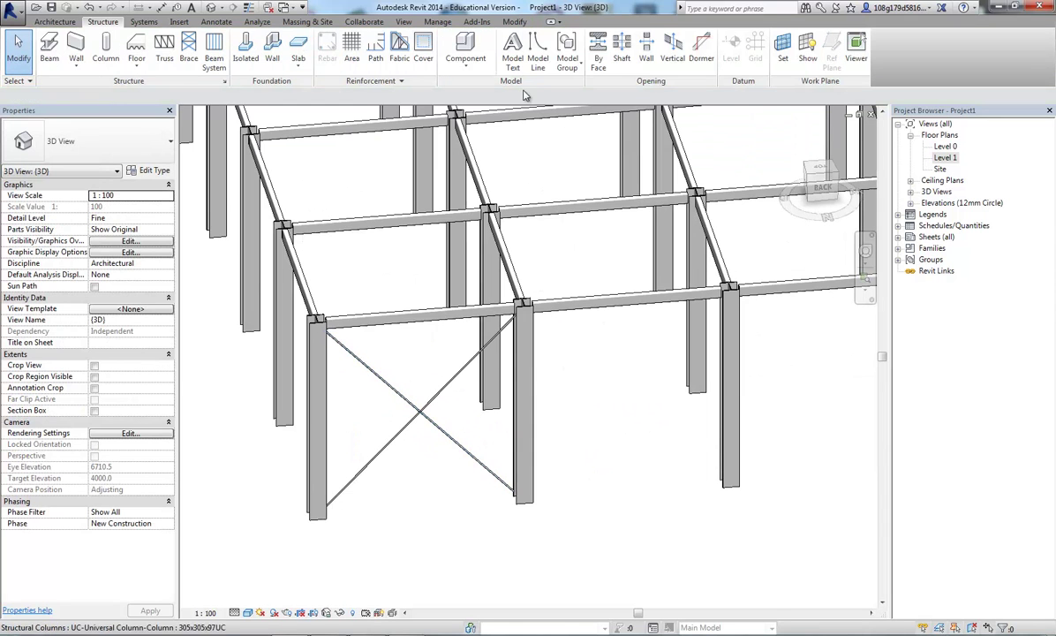
drag(439, 485, 395, 385)
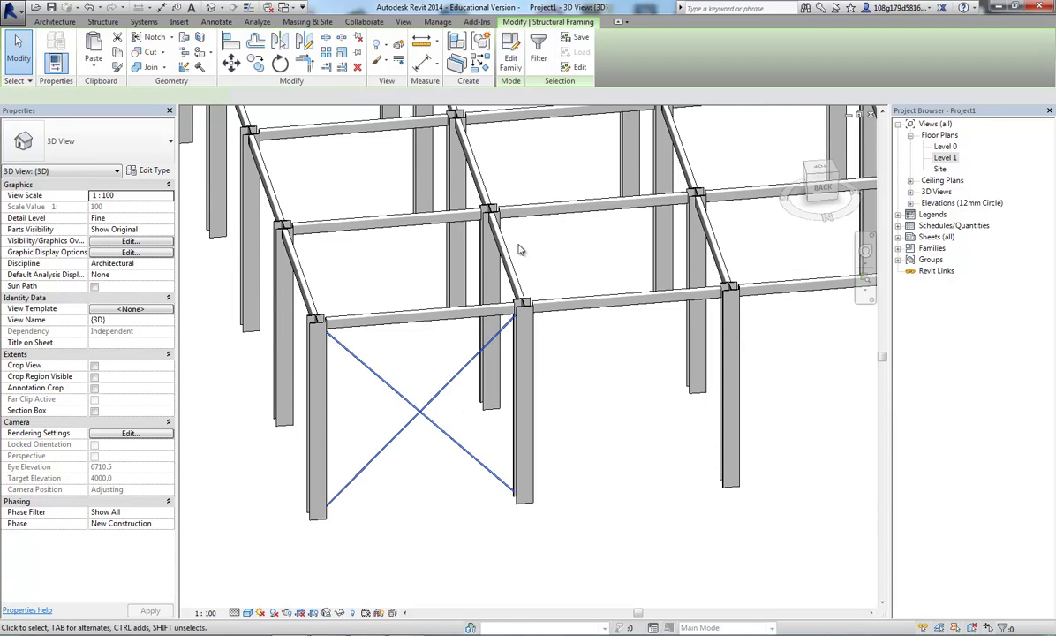
Step: Move the two cross braces (MV) from the column base into the next front bay
key(m)
key(v)
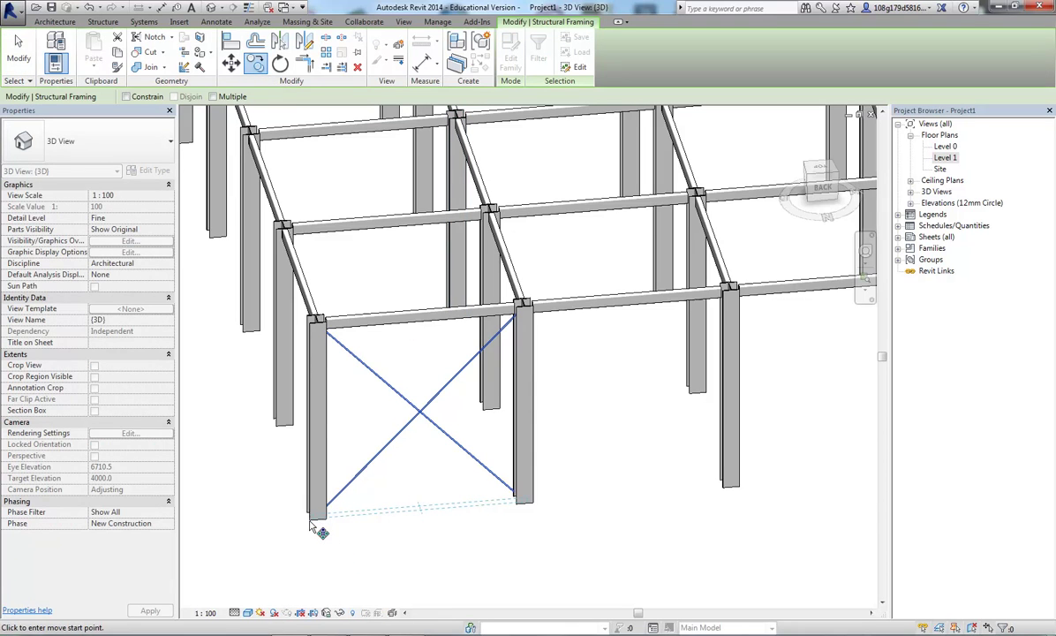
click(315, 516)
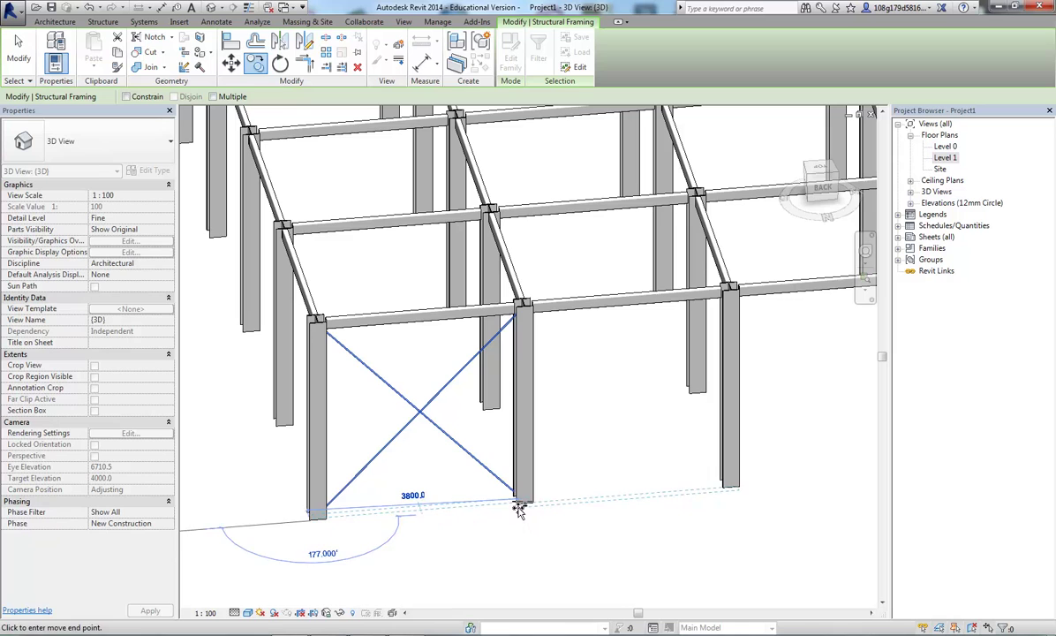
click(723, 495)
Step: Copy the Round Bar 25mm X-brace into the remaining front bays through the rightmost, then orbit to check
middle_drag(711, 523, 540, 465)
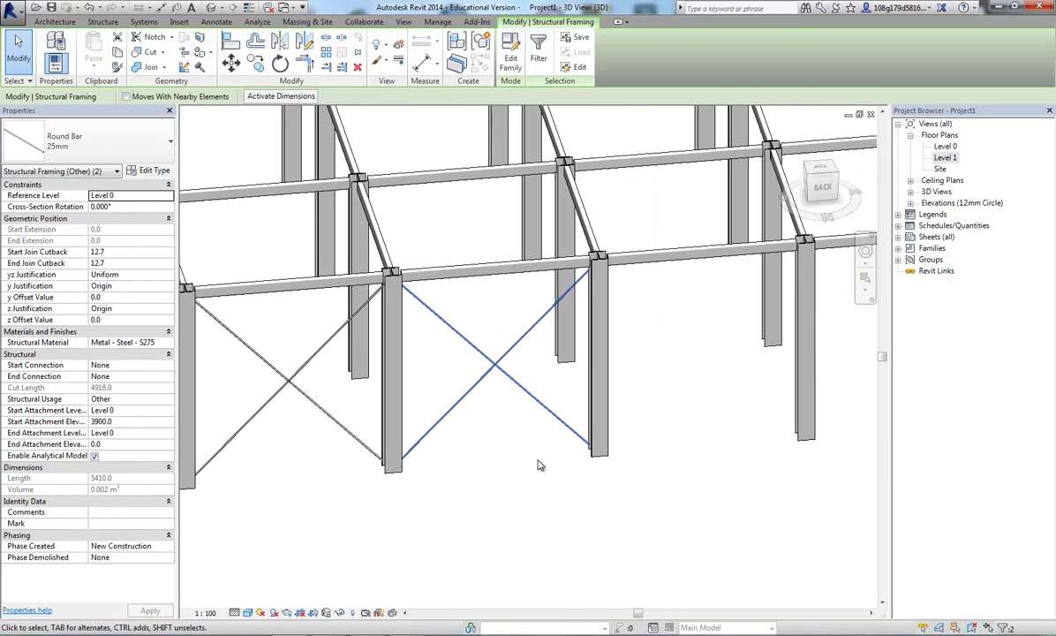
click(255, 61)
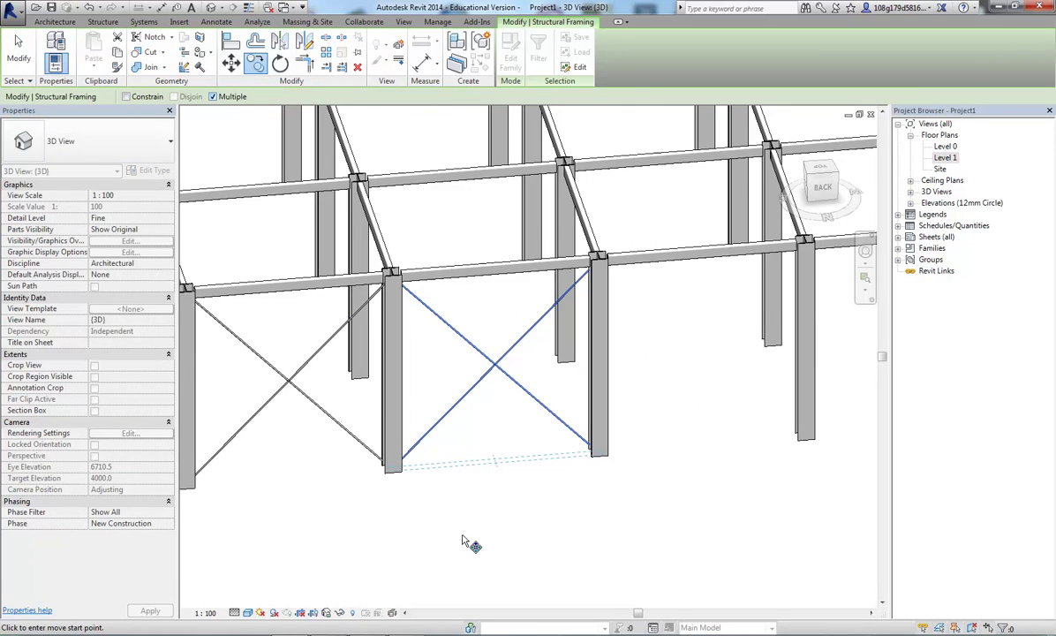
click(393, 482)
click(592, 457)
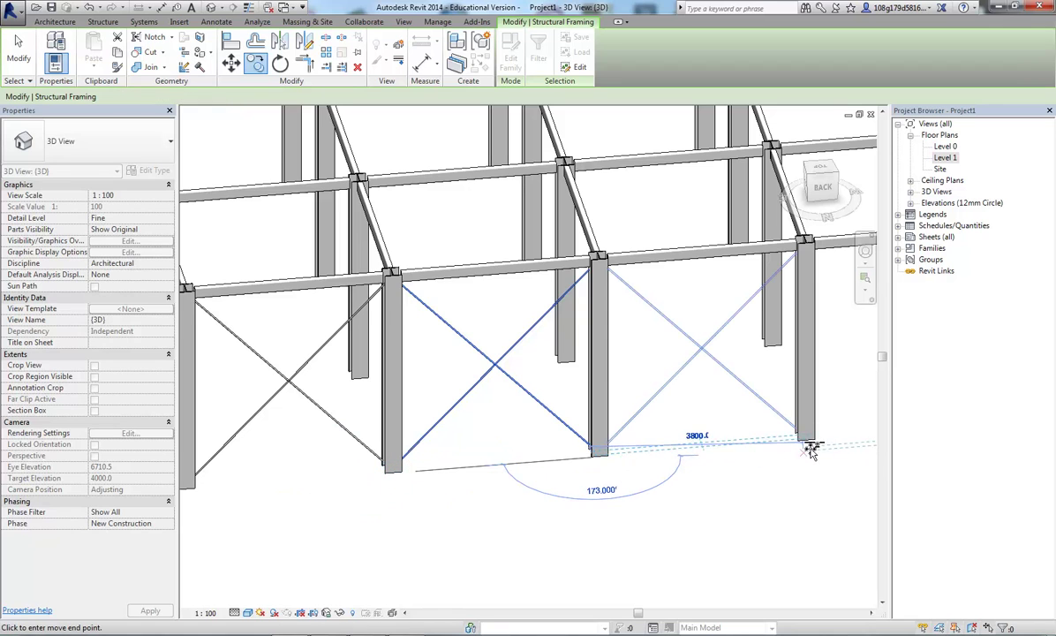
scroll(801, 446, up, 5)
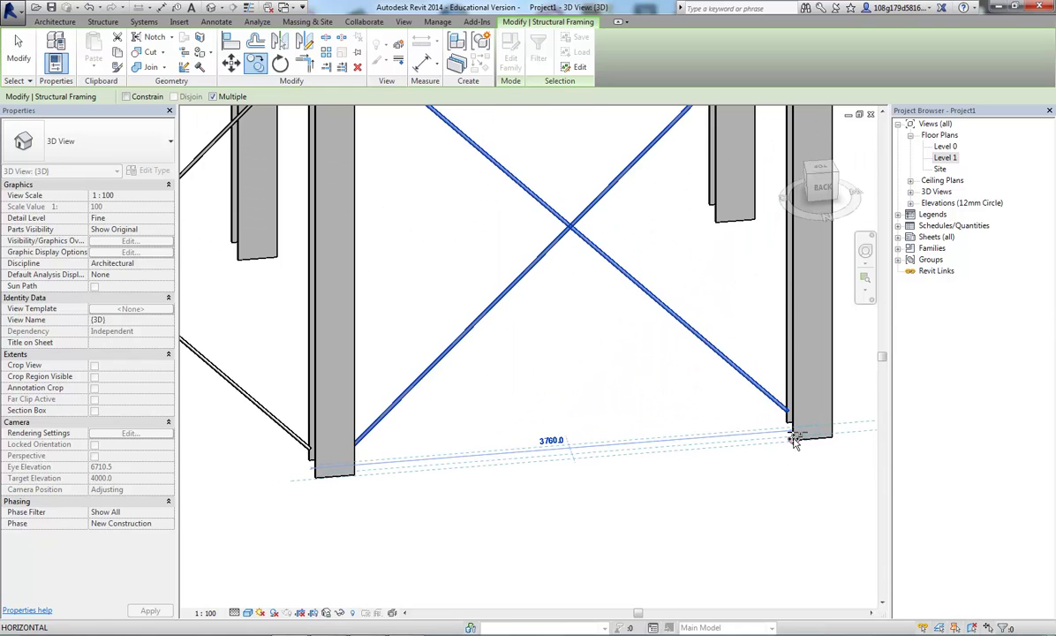
scroll(797, 456, down, 6)
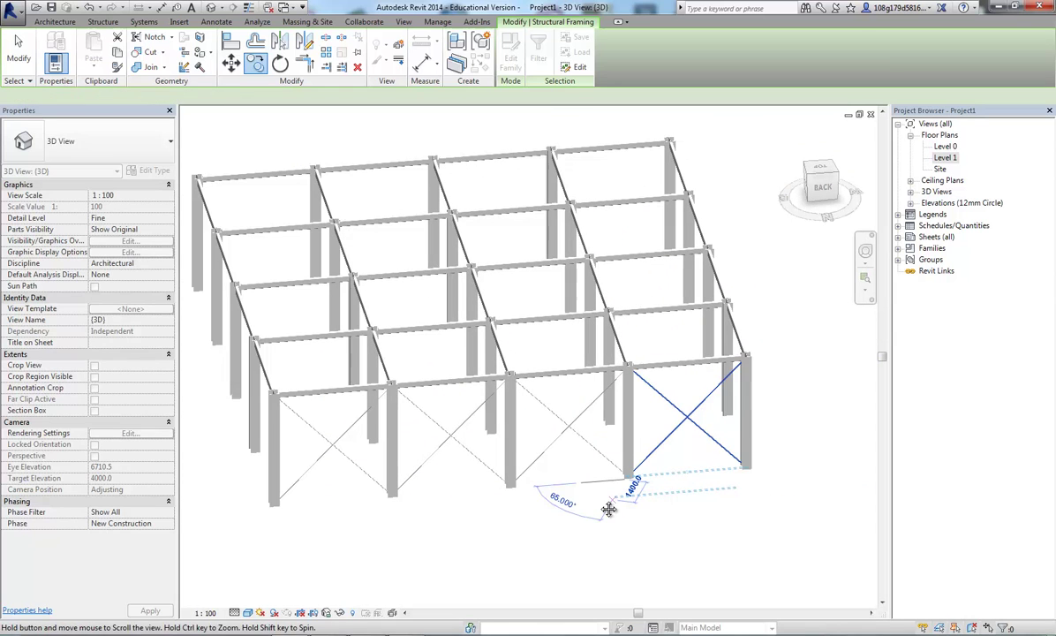
click(749, 506)
key(Escape)
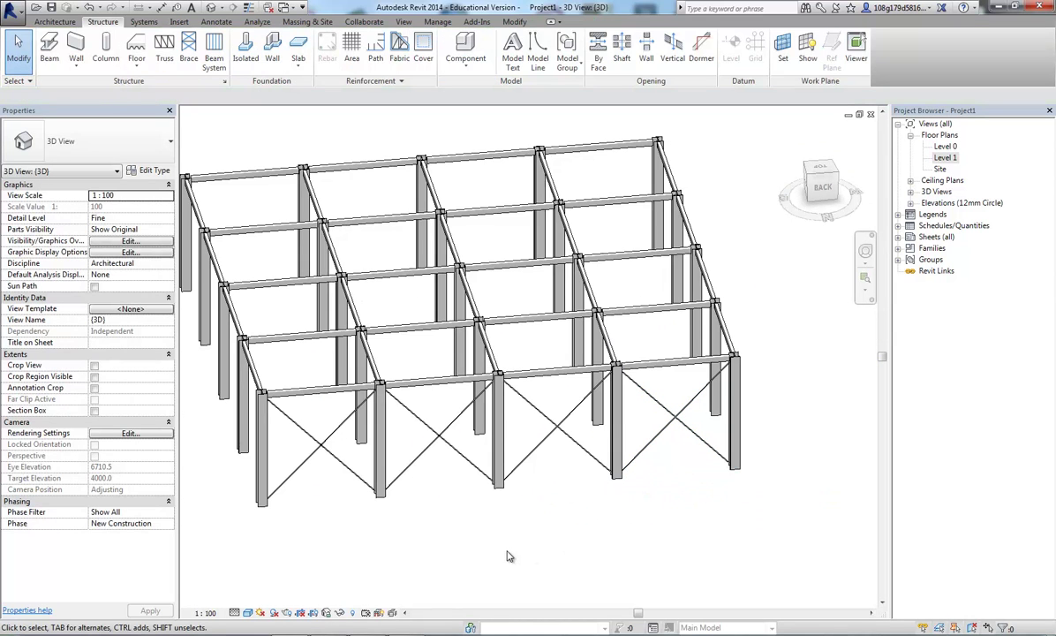
shift+middle_drag(508, 557, 670, 477)
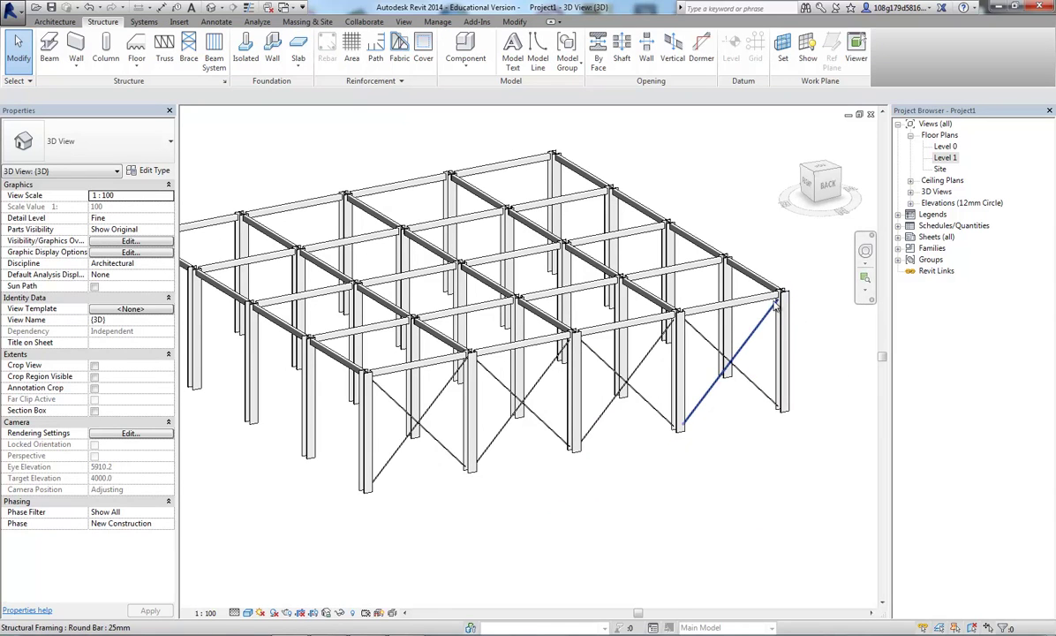
shift+middle_drag(775, 425, 706, 503)
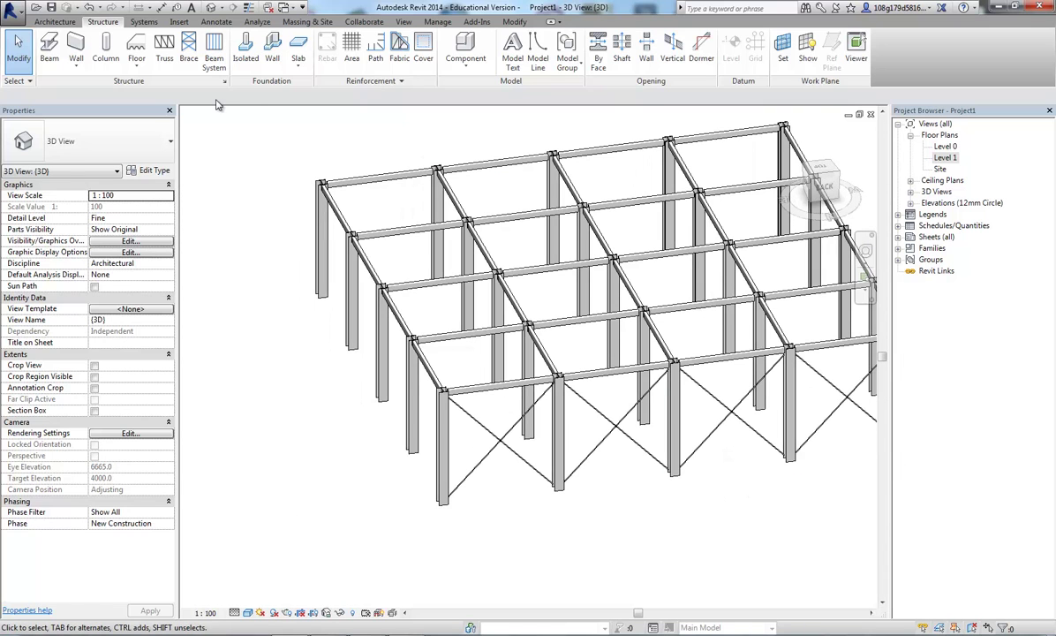
Step: Orbit back to an overall view and start the Structure Truss tool, triggering the load-family prompt
scroll(216, 185, down, 3)
shift+middle_drag(256, 190, 322, 178)
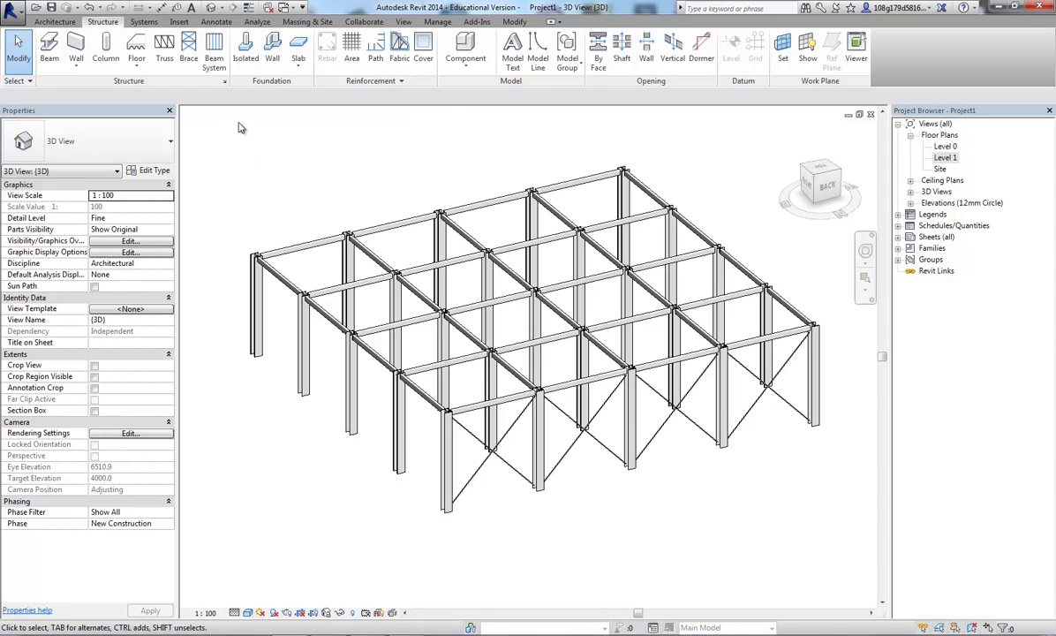
click(164, 48)
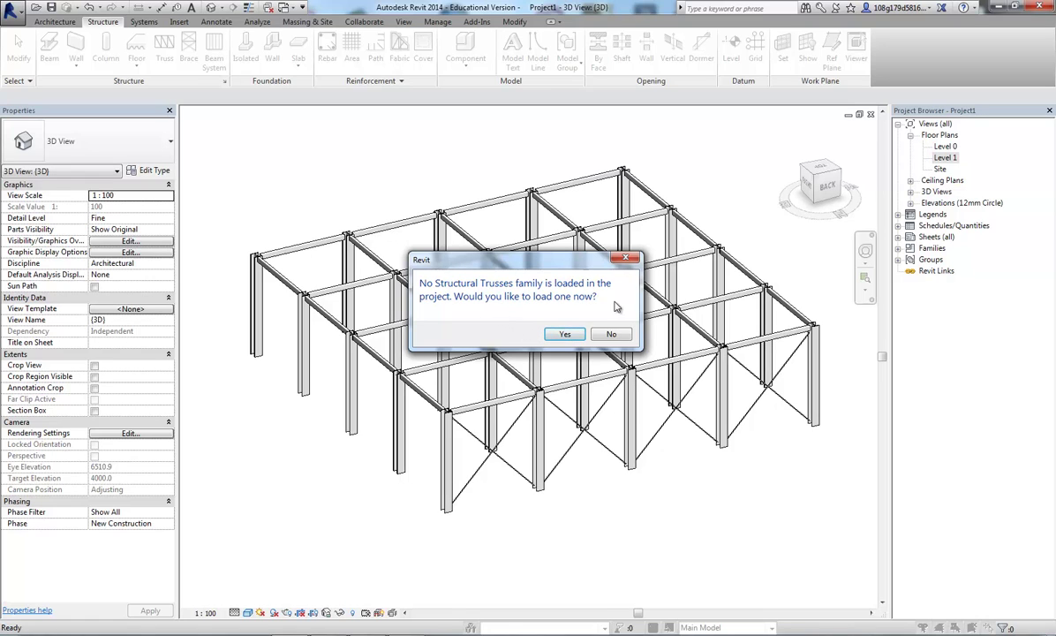
Step: Load Simple Fink or W Truss.rfa from the Structural Trusses library folder
click(565, 334)
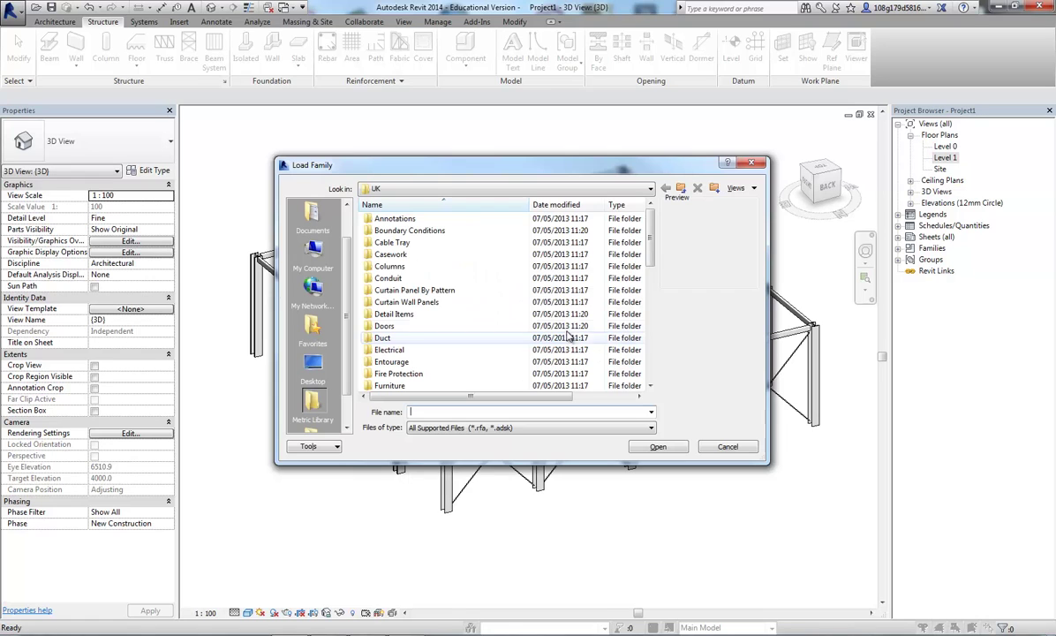
scroll(651, 237, down, 8)
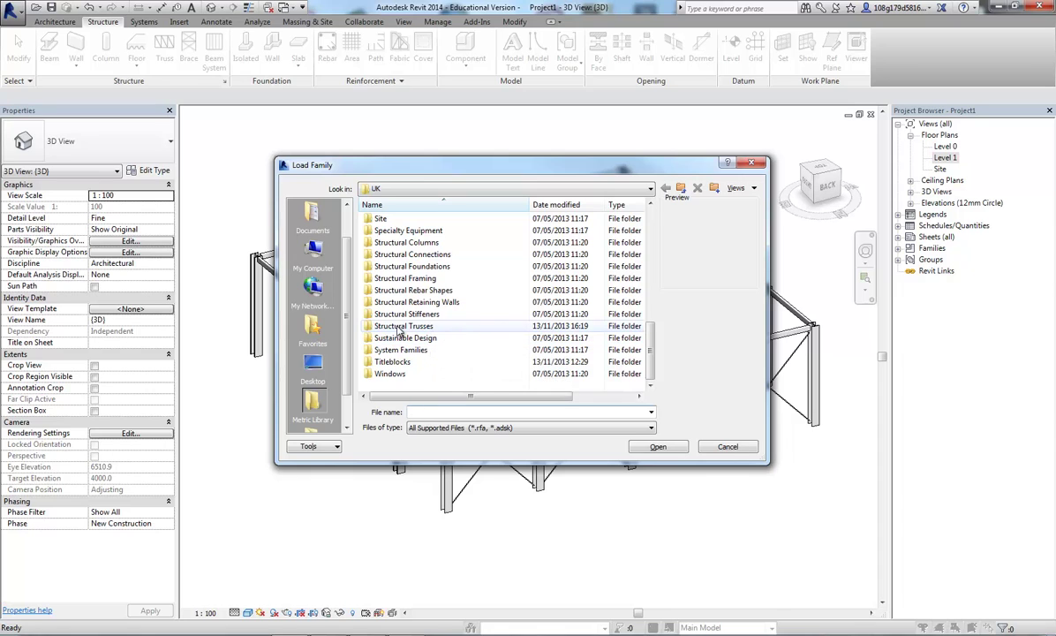
double_click(399, 326)
click(371, 218)
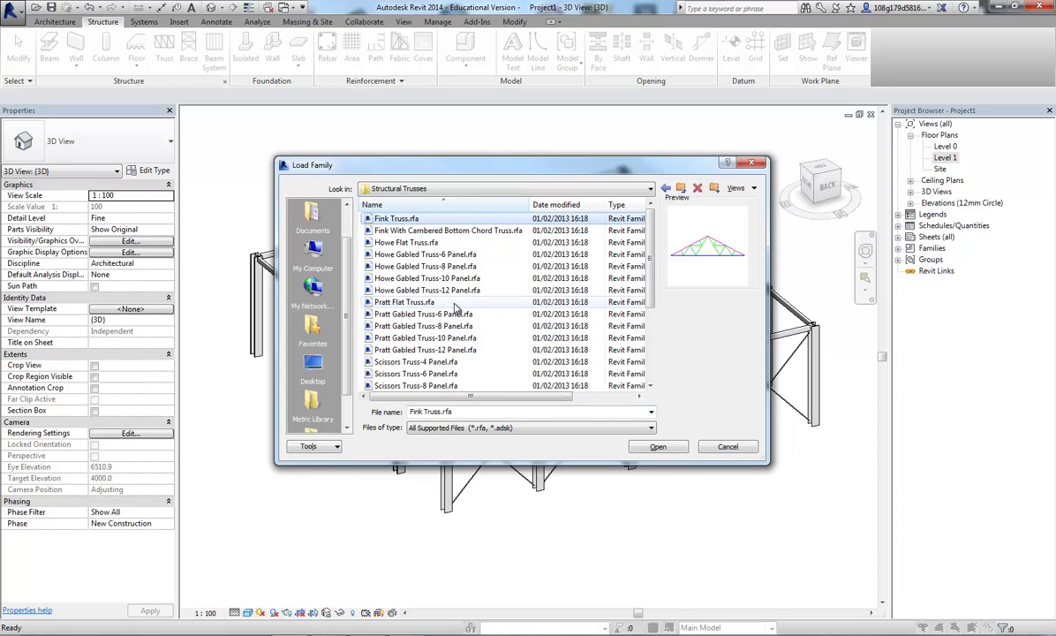
key(Down)
key(Down)
key(Down)
key(Down)
key(Down)
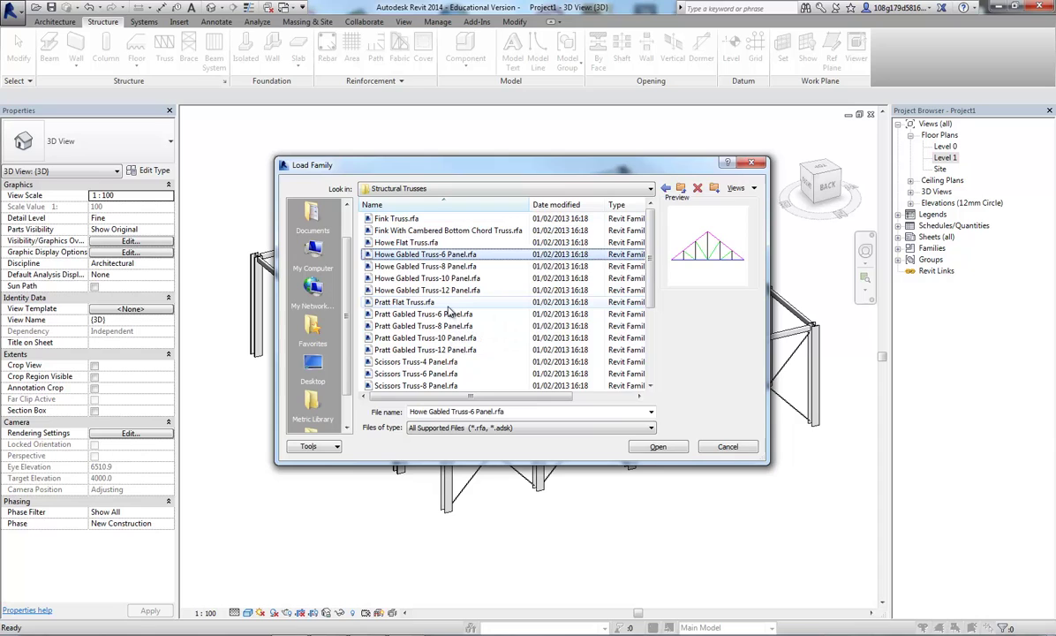
key(Down)
key(Down)
key(Down)
key(Down)
key(Down)
key(Down)
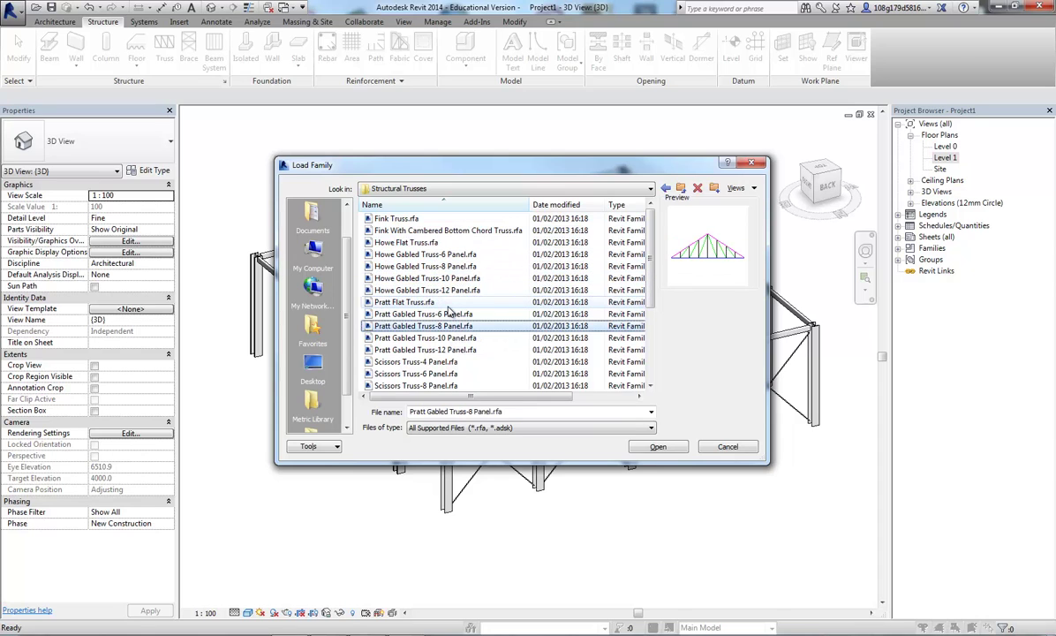
key(Down)
key(Down)
key(Down)
key(Down)
key(Down)
key(Down)
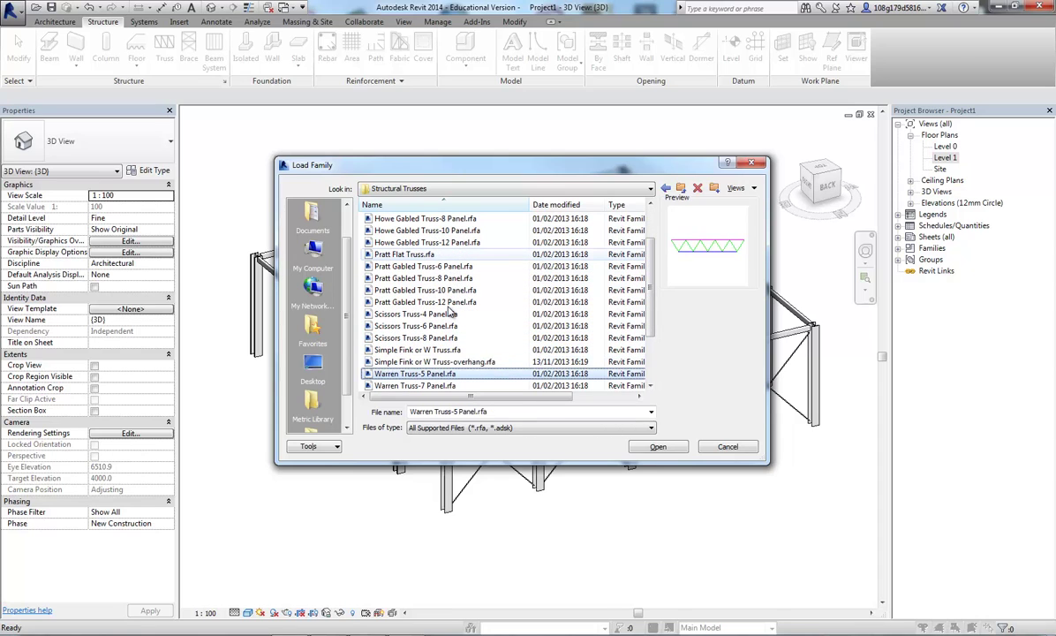
key(Up)
key(Up)
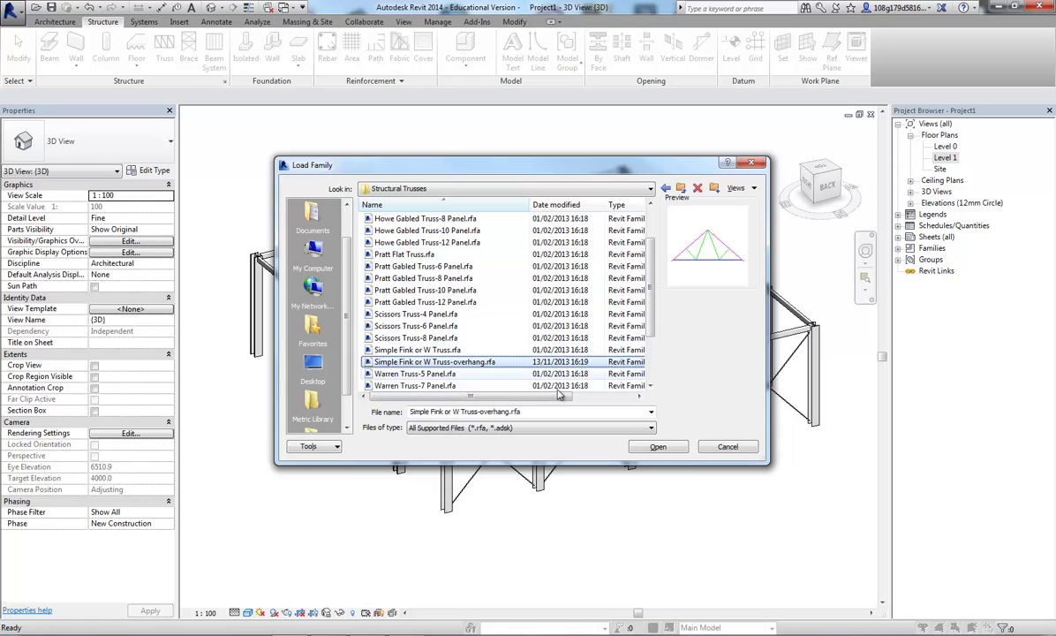
key(Down)
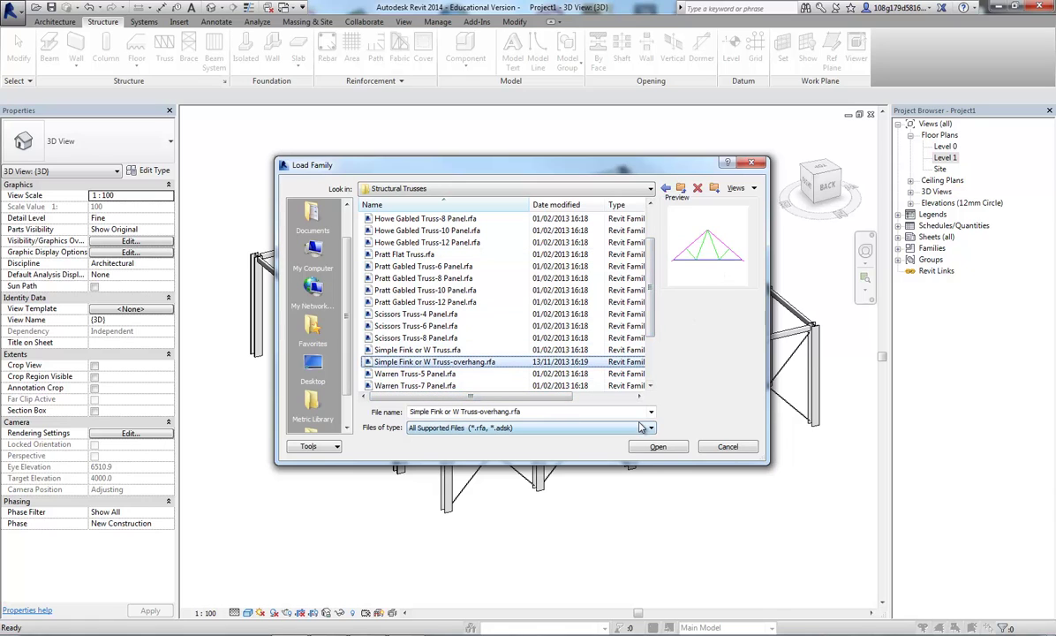
key(Up)
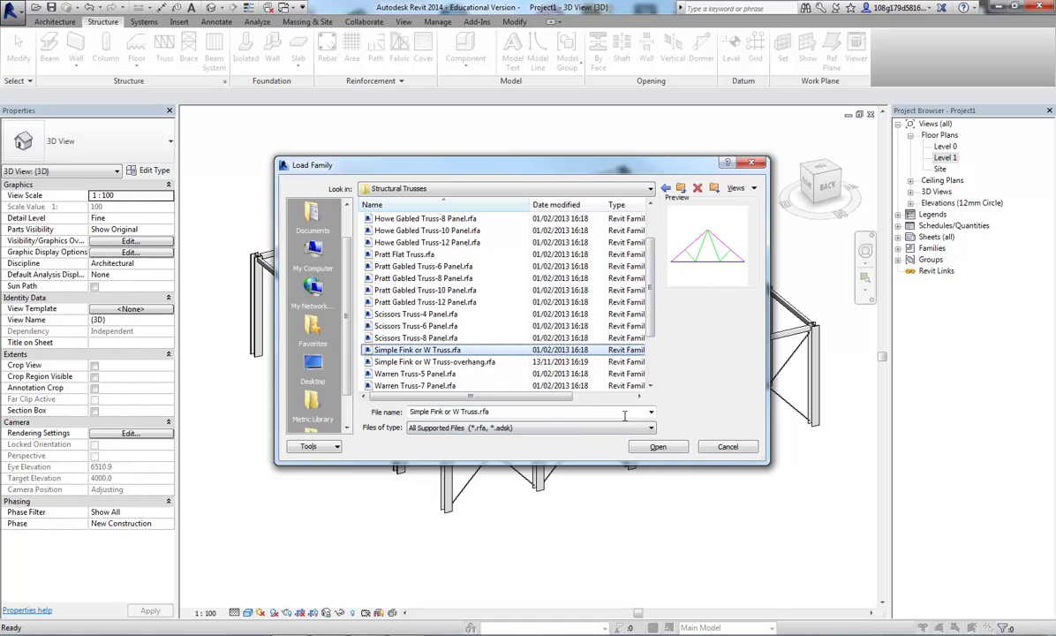
click(658, 447)
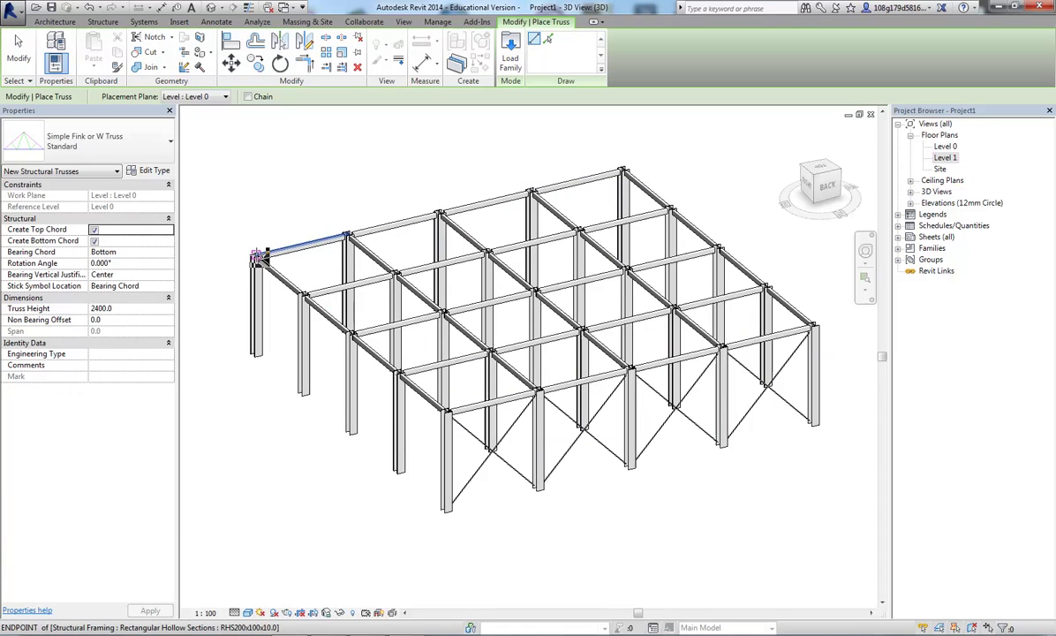
Step: Place a 2400 high Fink truss spanning 14500 from the back-left column top to the front column top
click(257, 253)
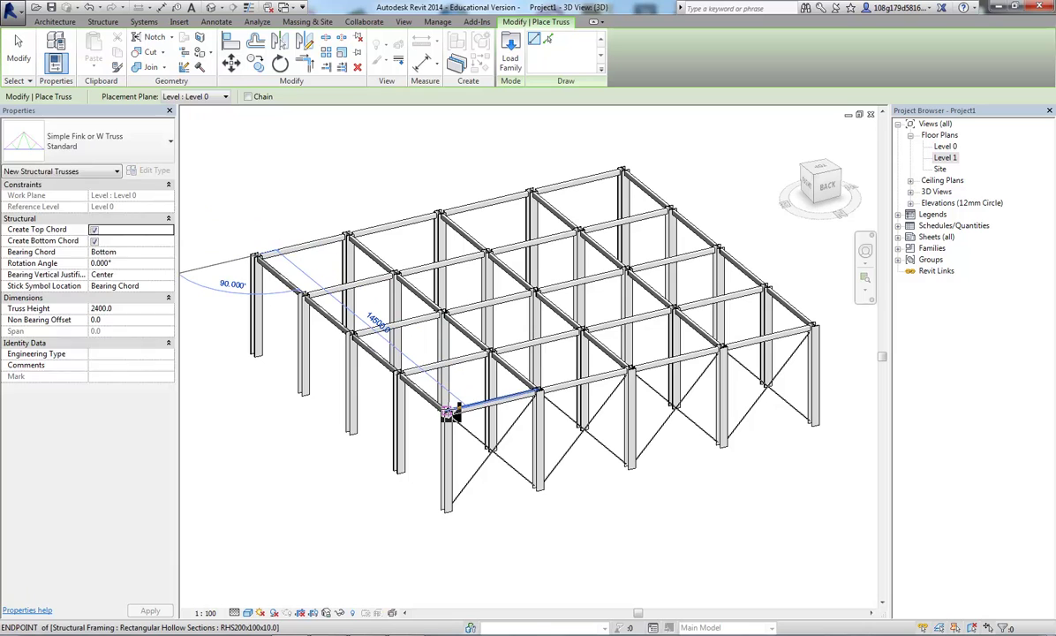
click(448, 412)
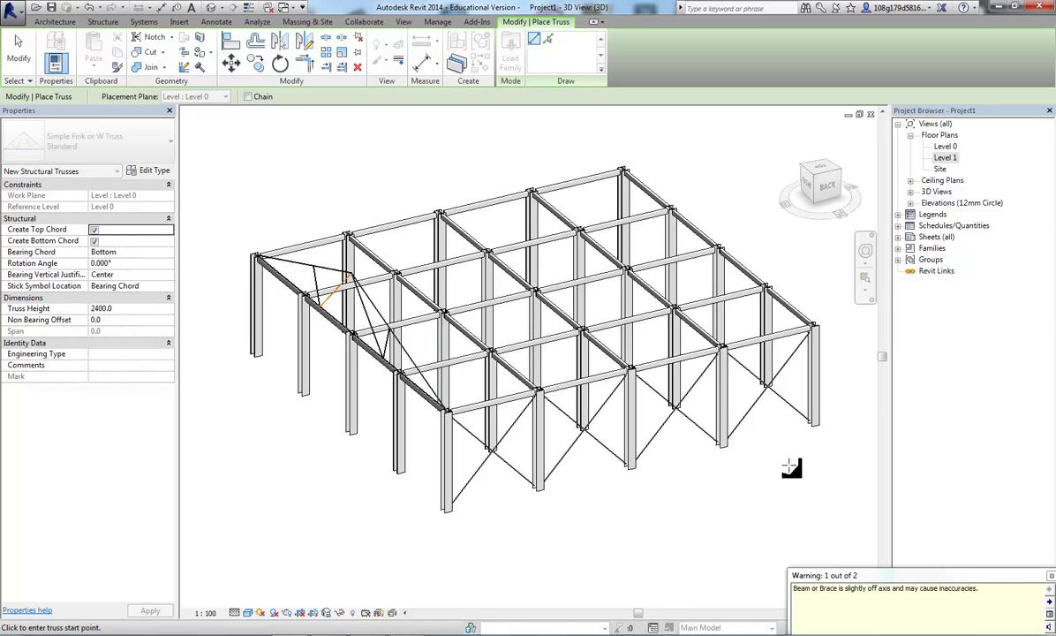
click(1049, 575)
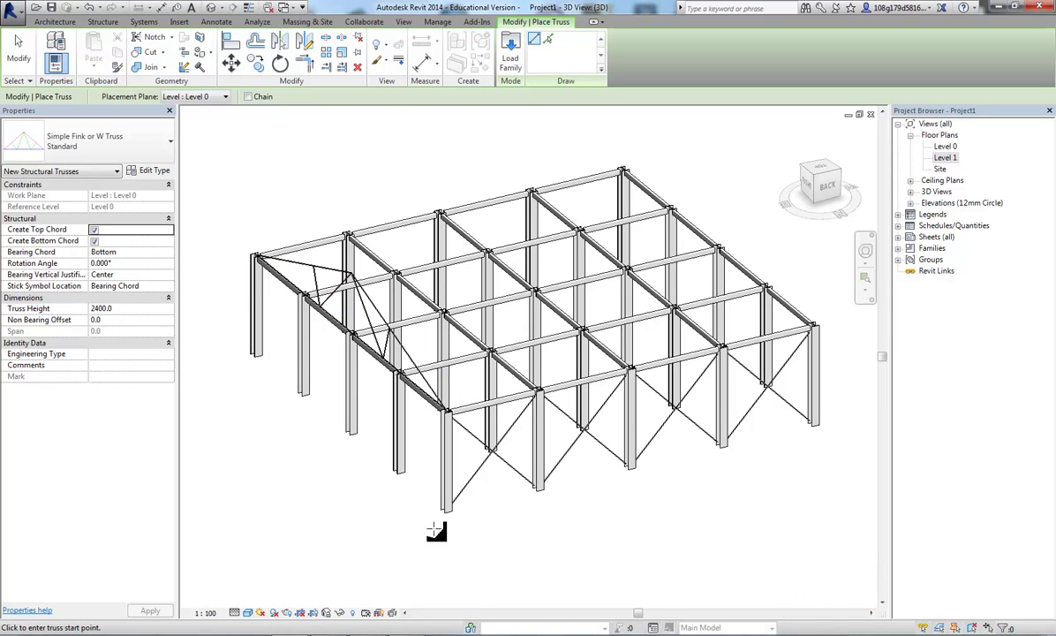
shift+middle_drag(275, 475, 317, 432)
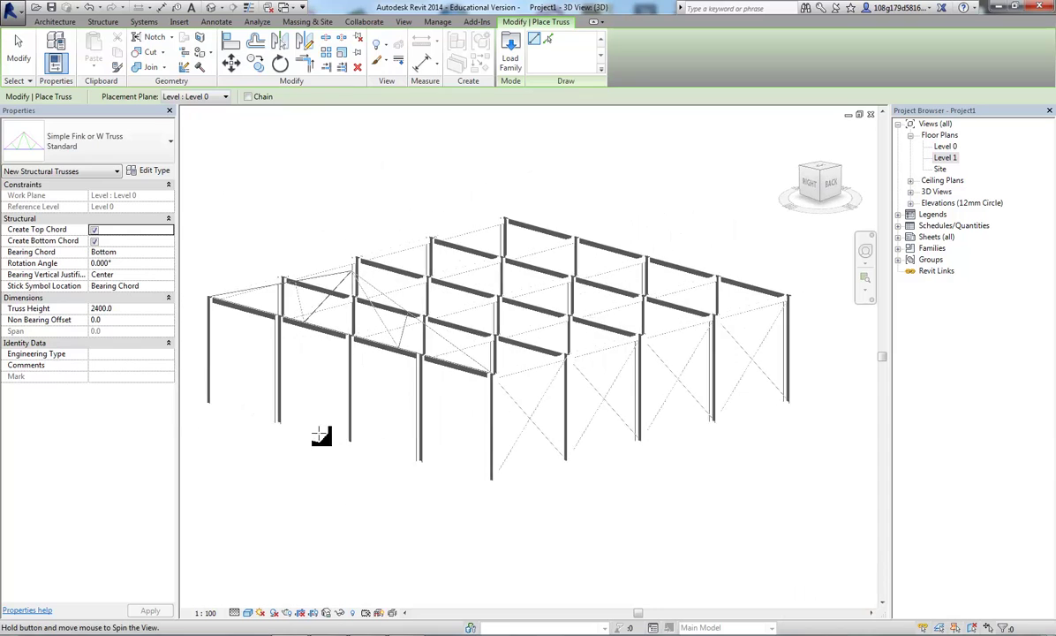
scroll(340, 356, up, 3)
scroll(340, 356, up, 2)
scroll(382, 373, down, 1)
scroll(461, 224, up, 2)
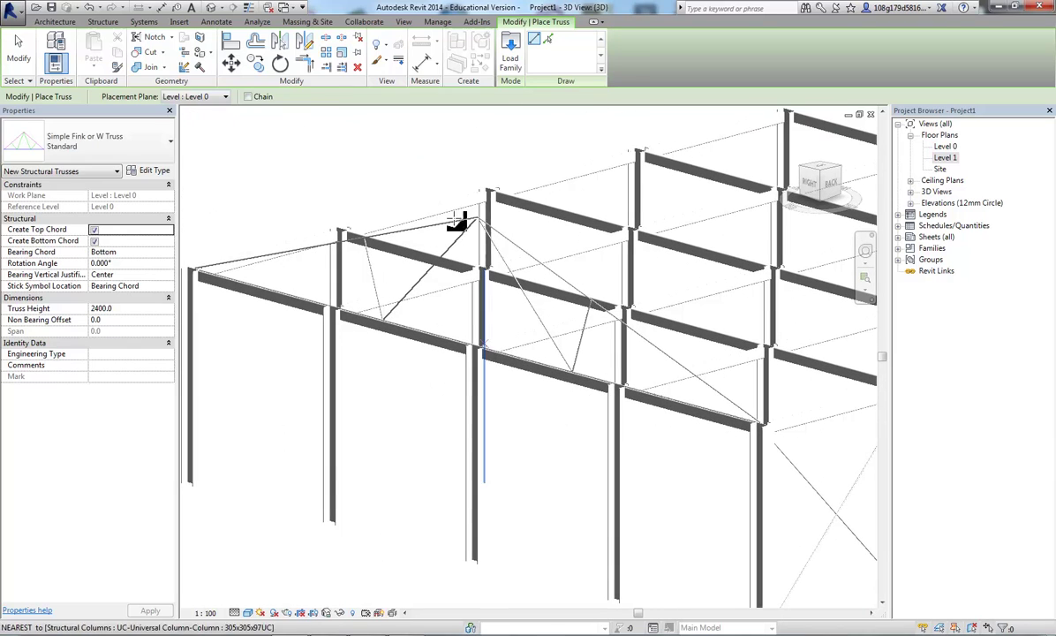
key(Escape)
Step: Select the new truss and open its type properties
click(455, 219)
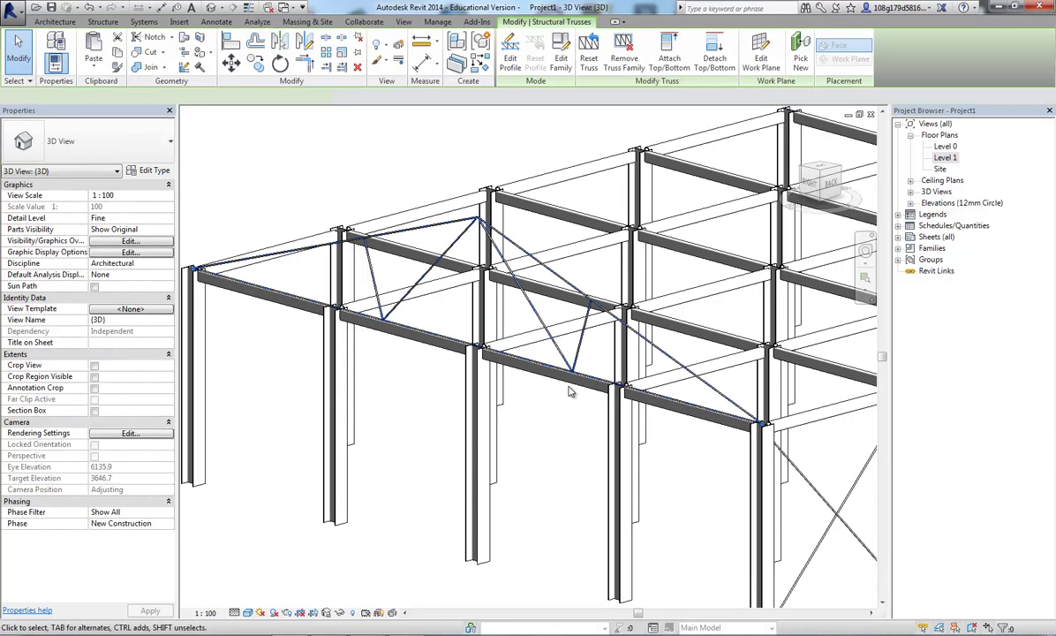
click(252, 168)
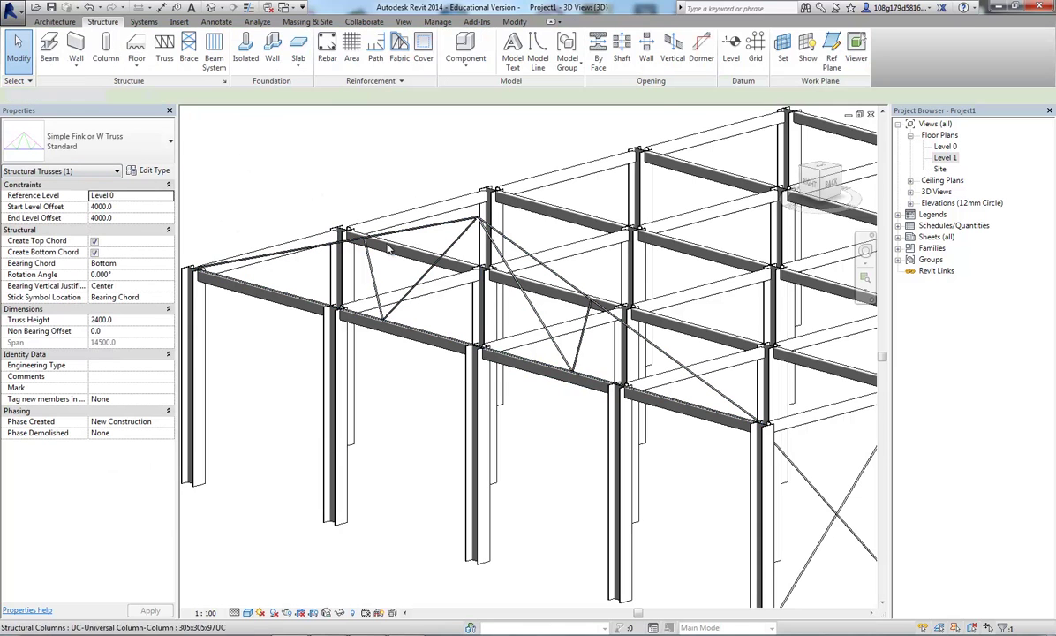
middle_drag(848, 507, 667, 452)
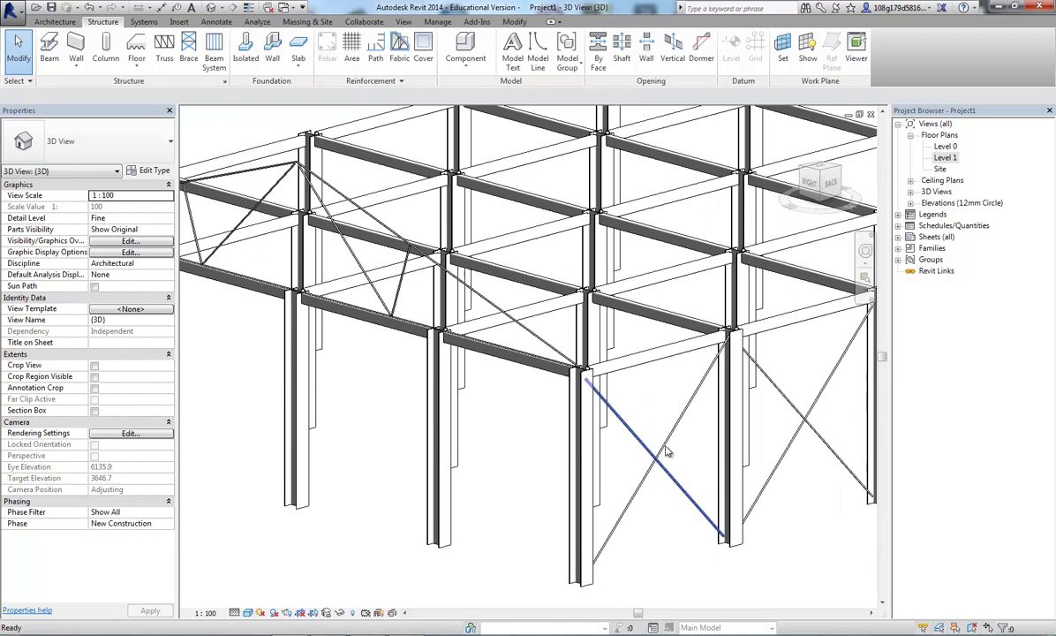
click(557, 354)
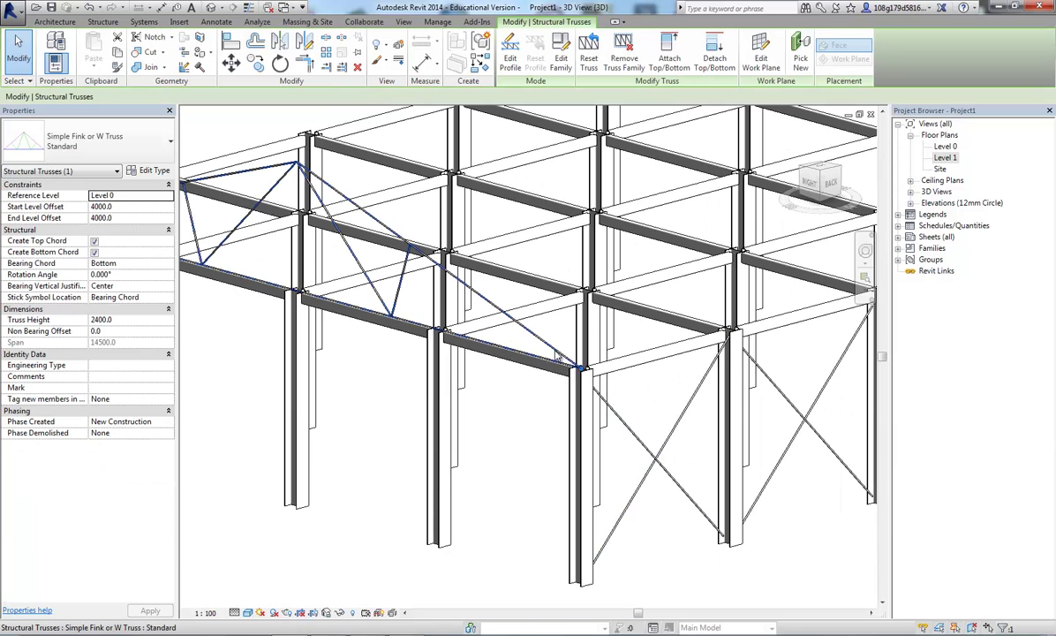
middle_drag(557, 354, 287, 351)
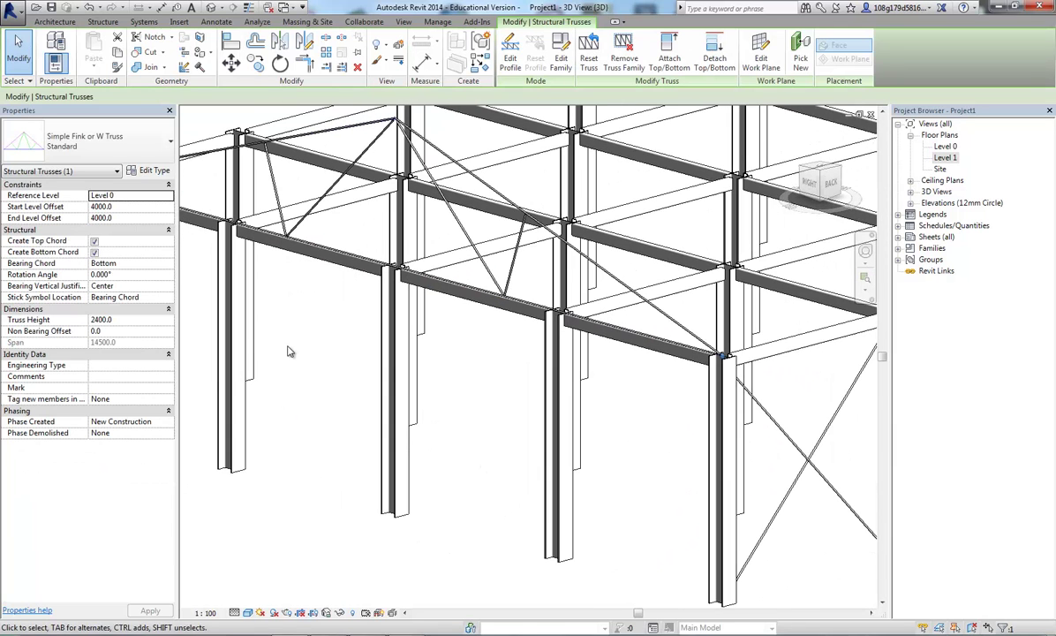
click(150, 171)
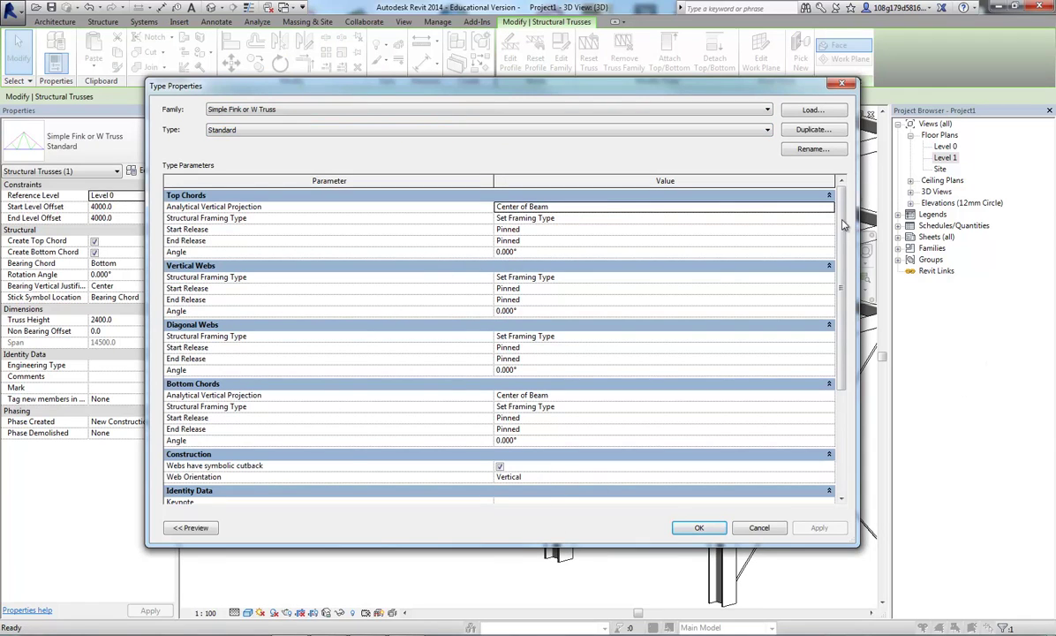
Step: Cancel the truss Type Properties unchanged and delete the Simple Fink truss
scroll(843, 225, down, 5)
click(775, 528)
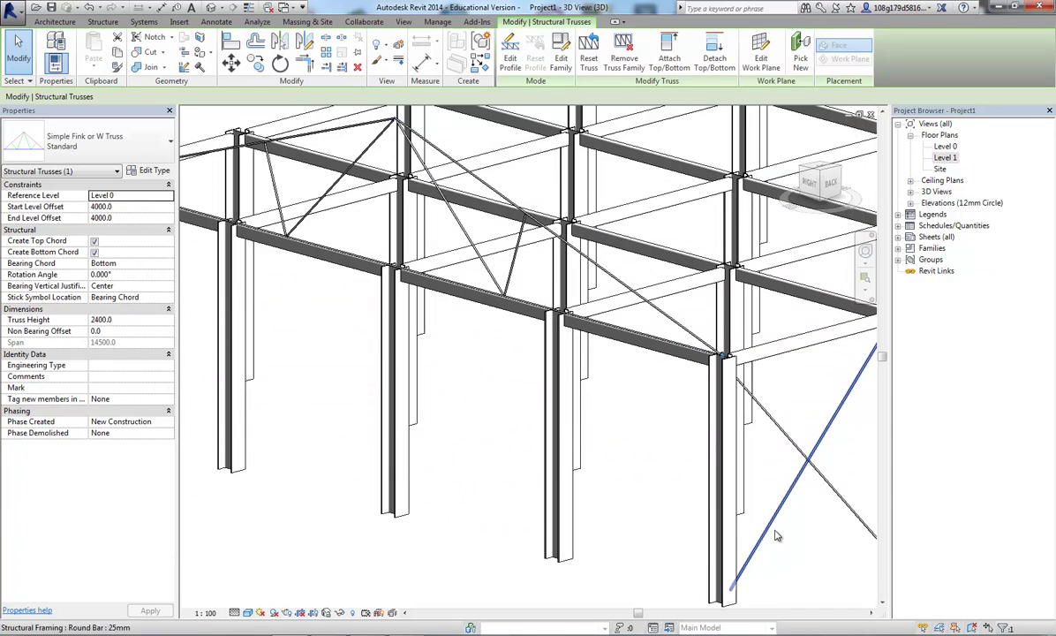
click(775, 534)
click(580, 193)
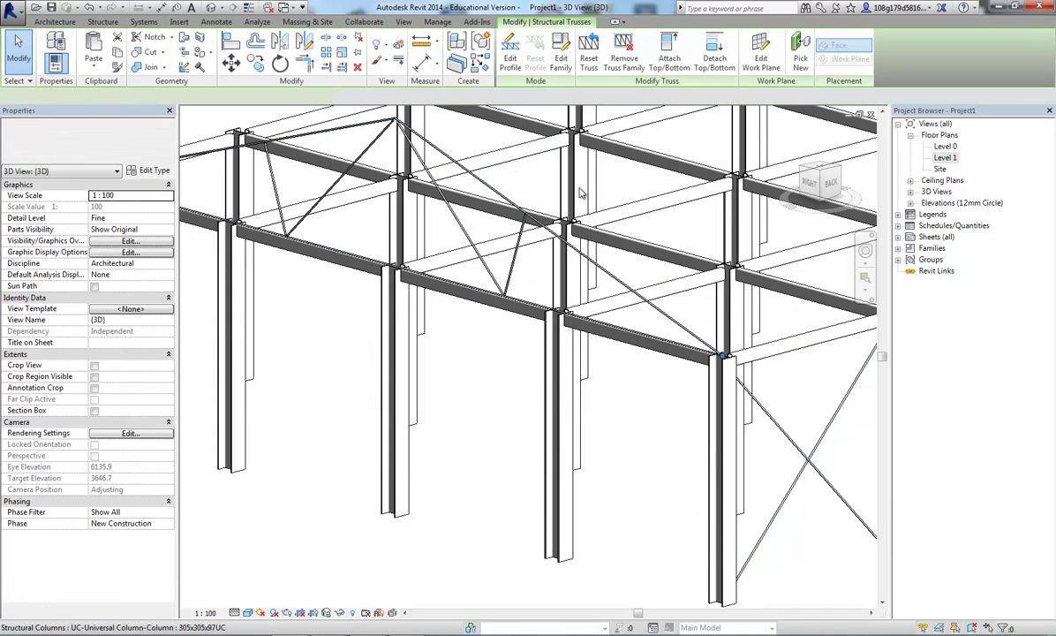
key(Delete)
scroll(582, 186, down, 5)
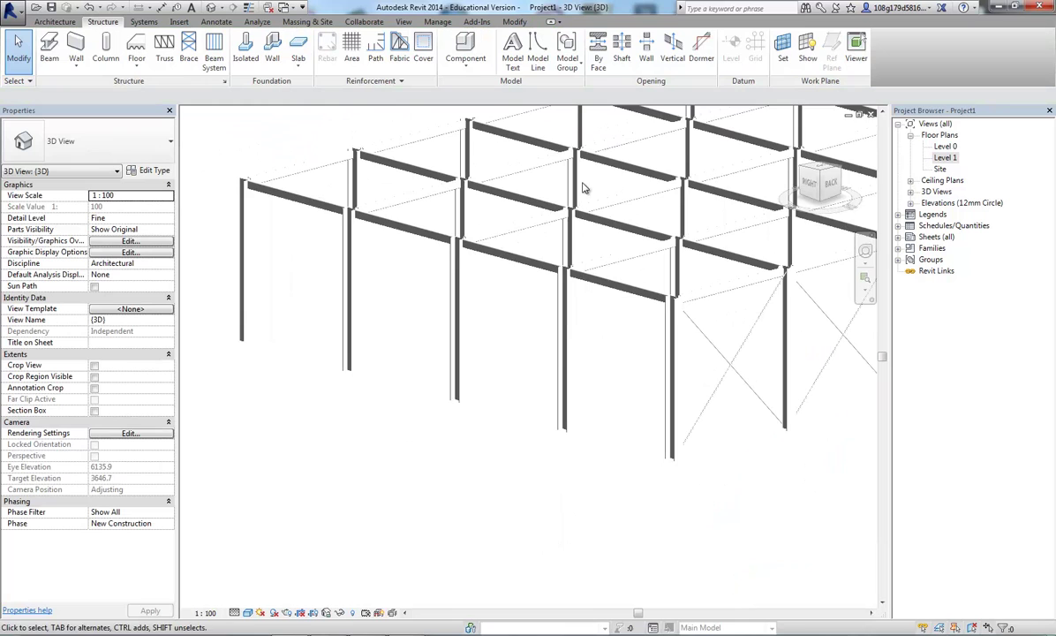
Step: Load the Dimension Lumber family from Structural Framing > Wood for the beam tool
click(51, 54)
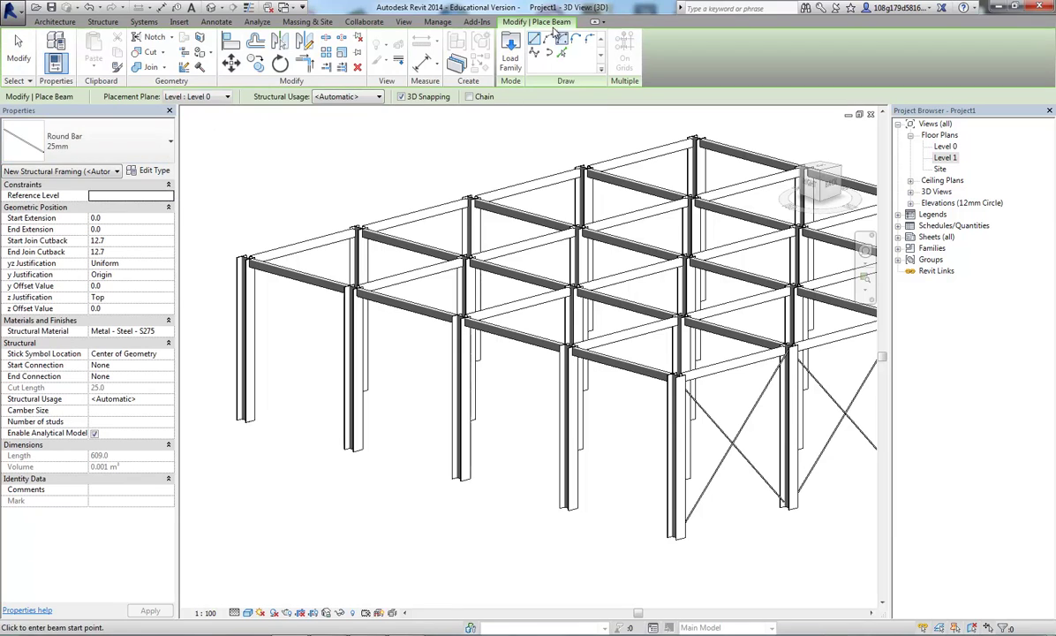
click(510, 62)
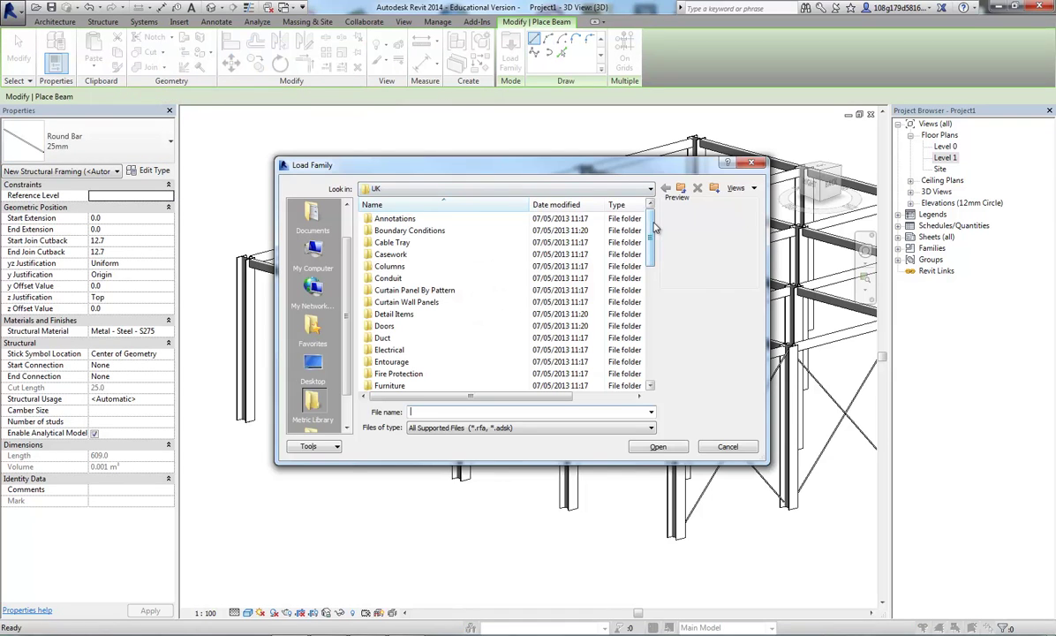
drag(654, 228, 655, 340)
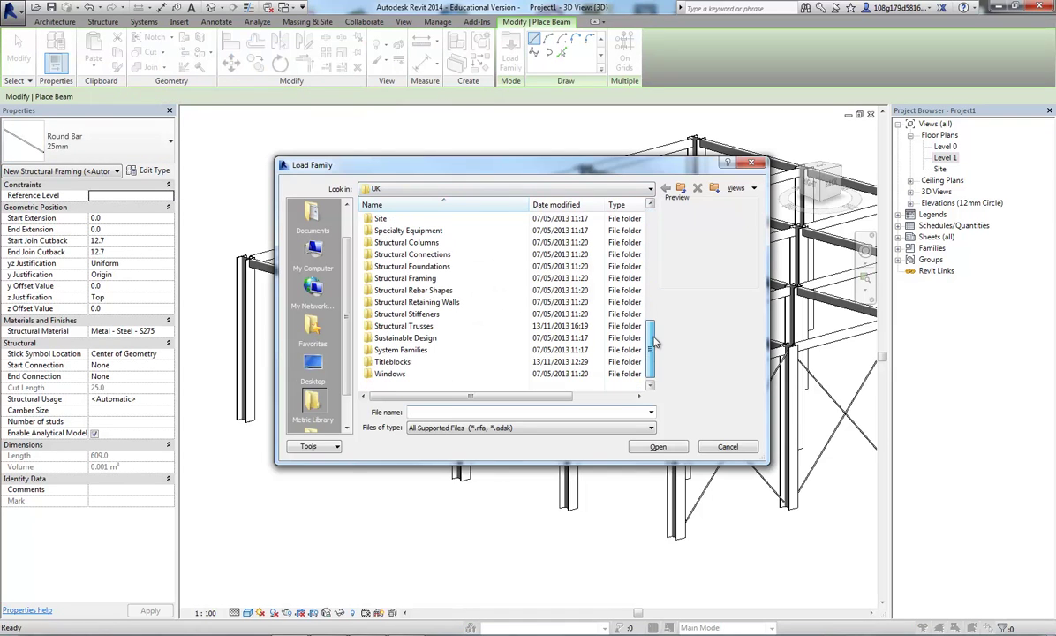
double_click(417, 279)
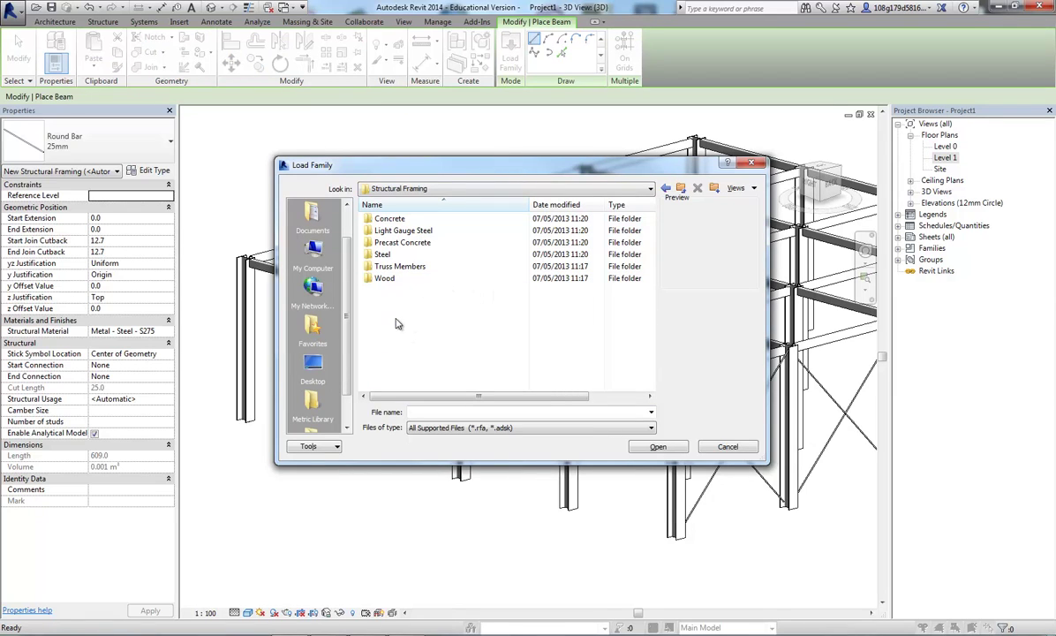
double_click(384, 278)
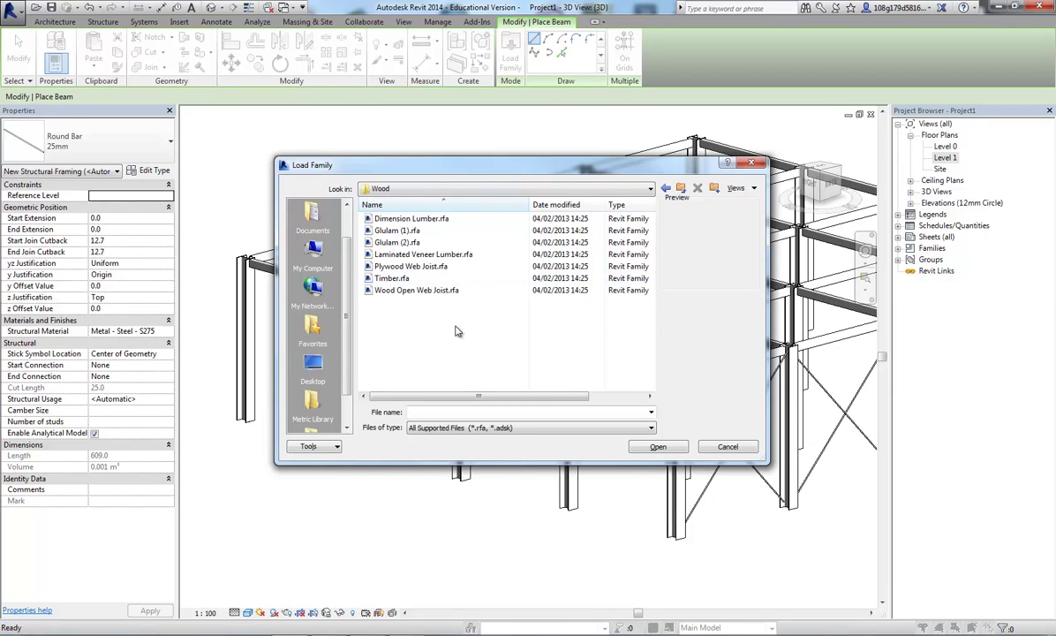
click(411, 218)
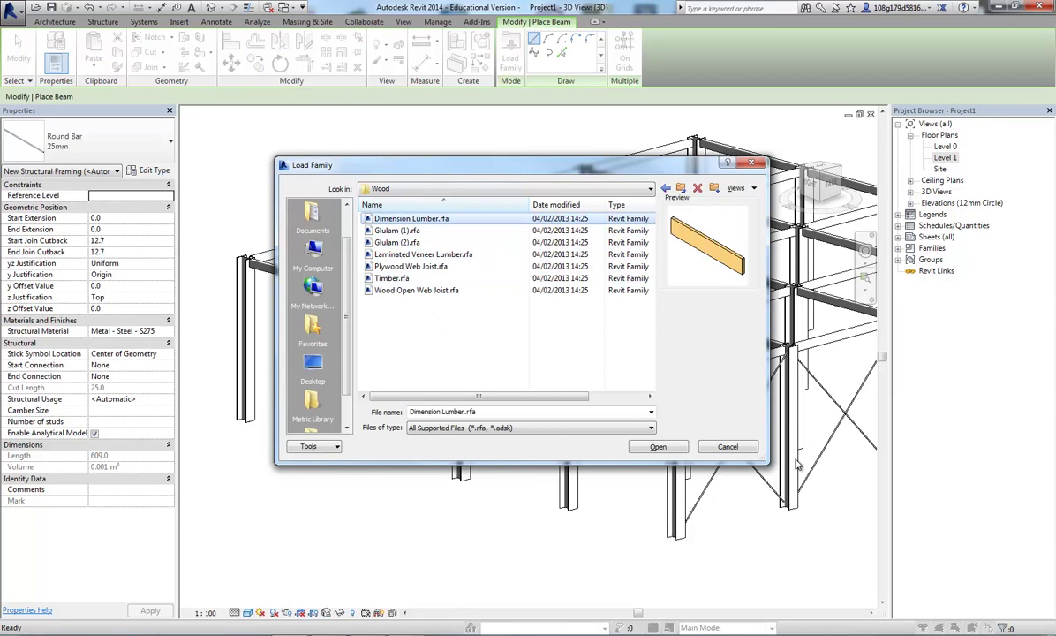
click(681, 448)
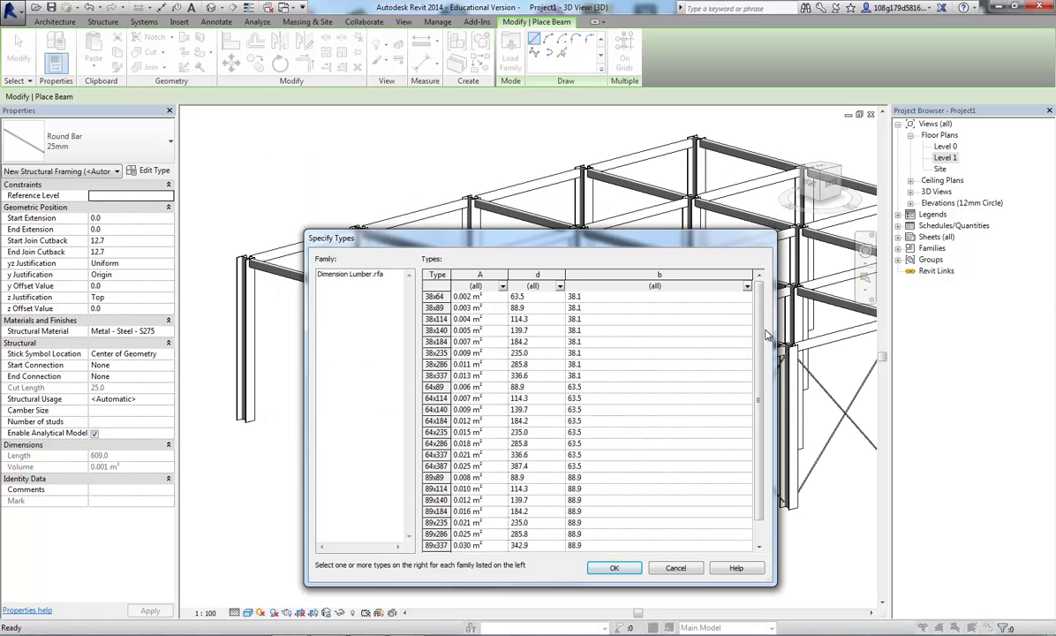
Step: Choose the 64x235 lumber size and place a test timber beam on Level 0
drag(761, 397, 760, 418)
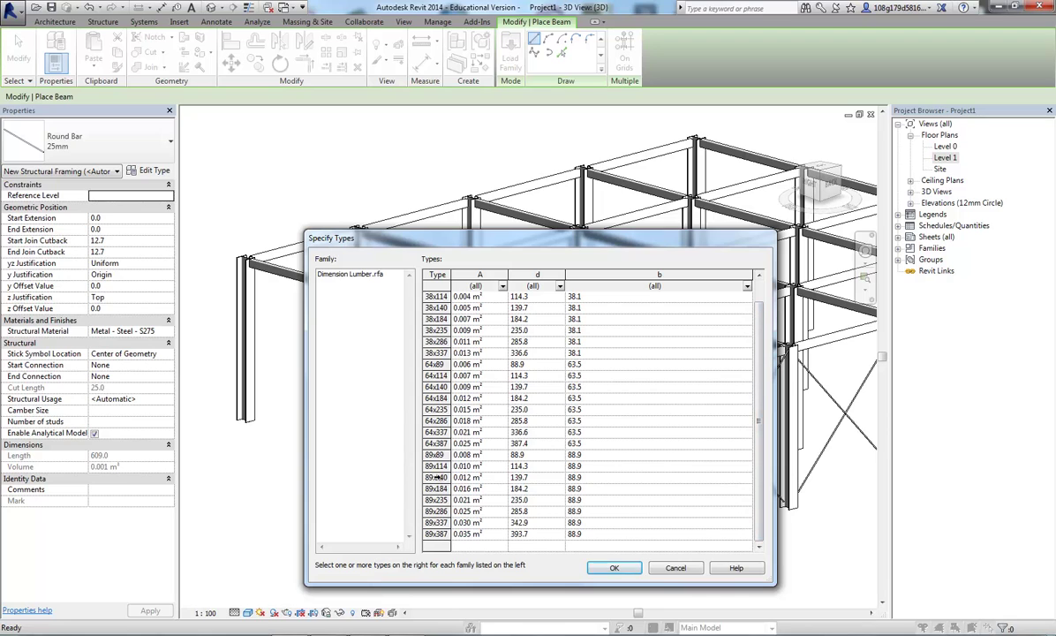
click(430, 389)
click(435, 410)
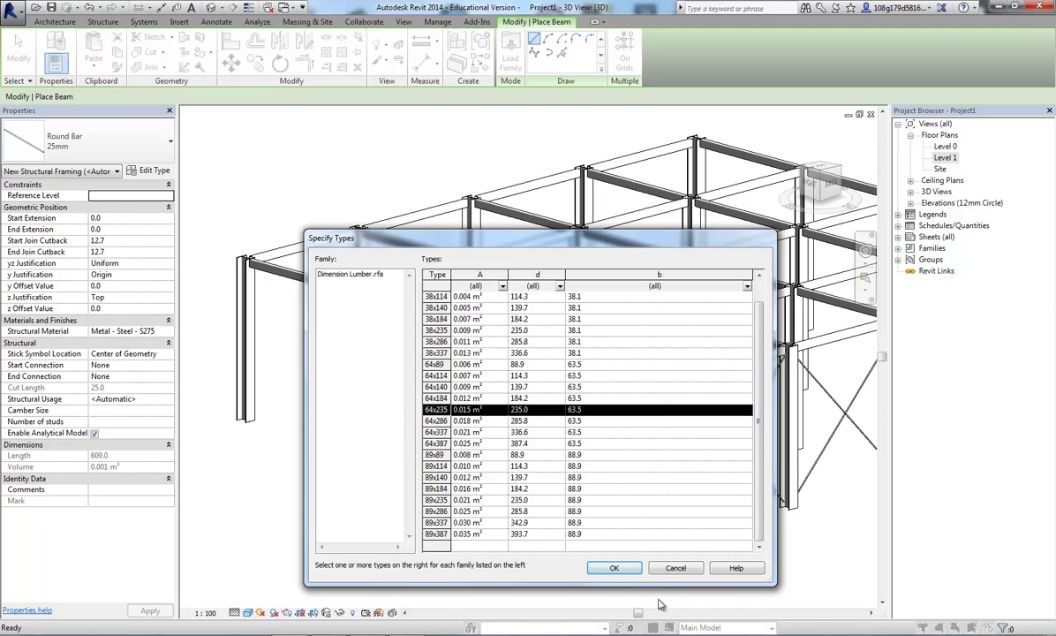
click(613, 568)
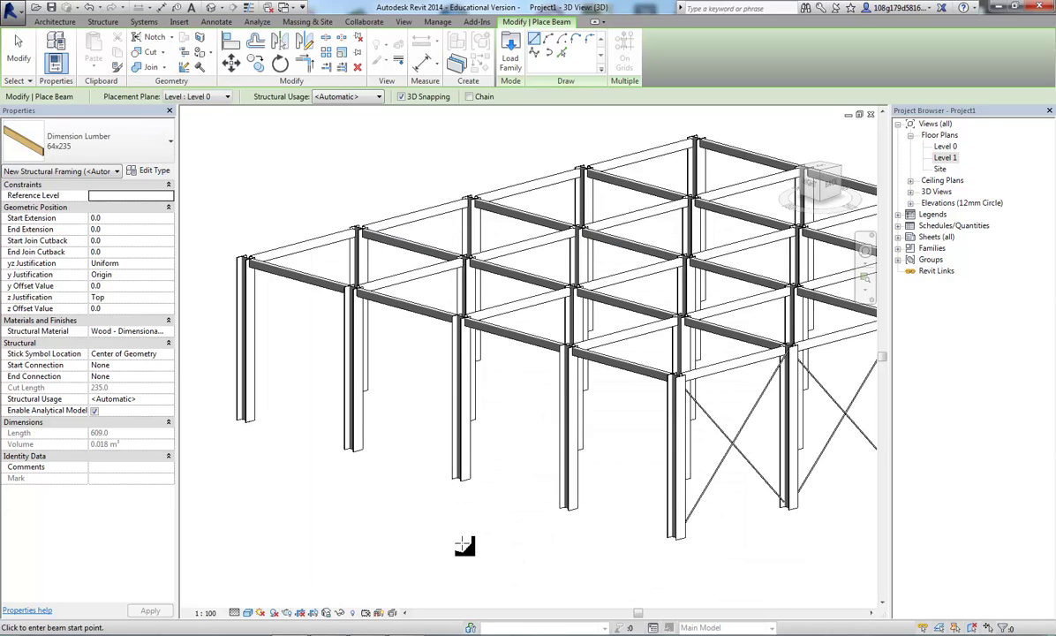
click(507, 487)
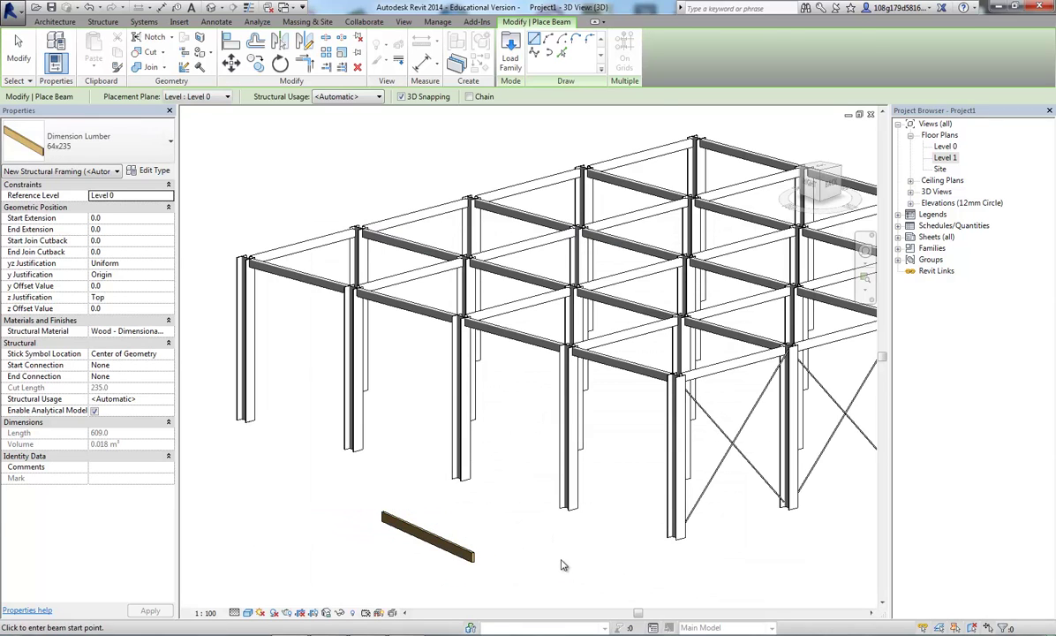
key(Escape)
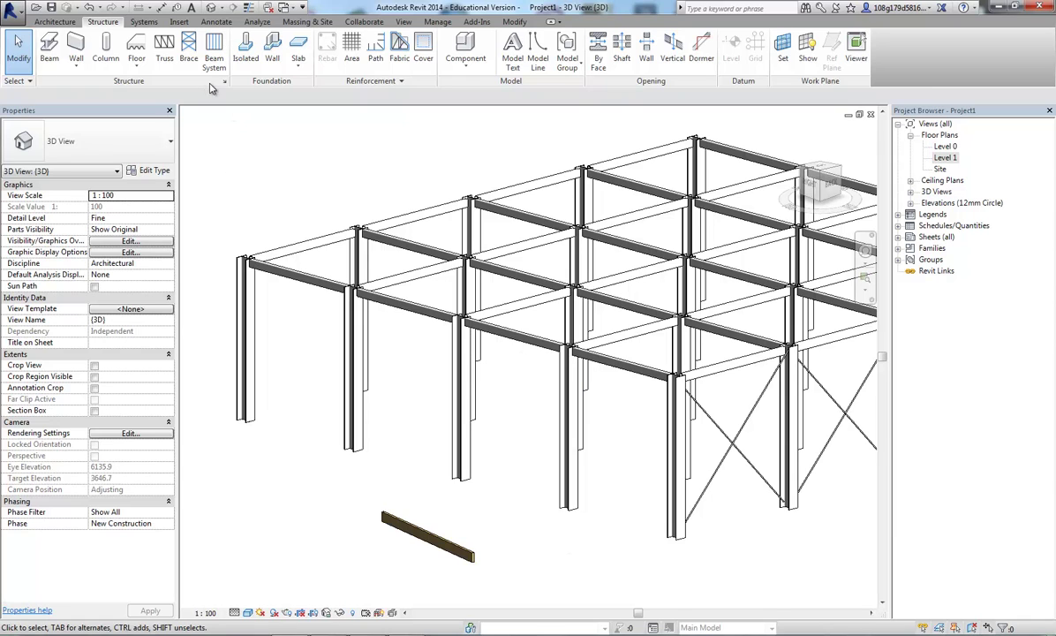
Step: Place a Simple Fink or W truss from the left column top to the far column top
click(164, 49)
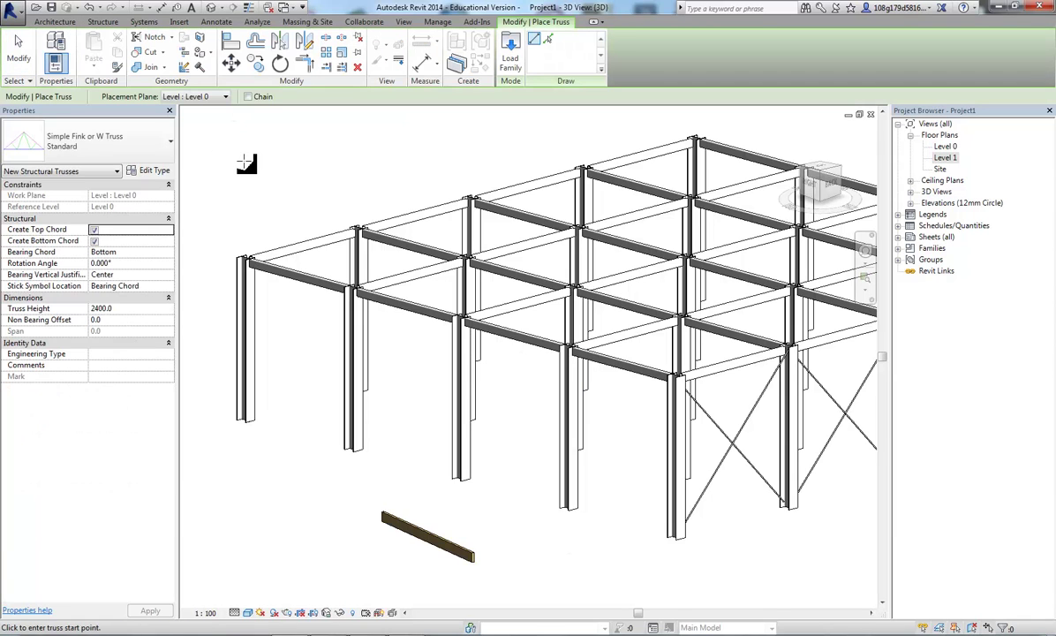
click(72, 148)
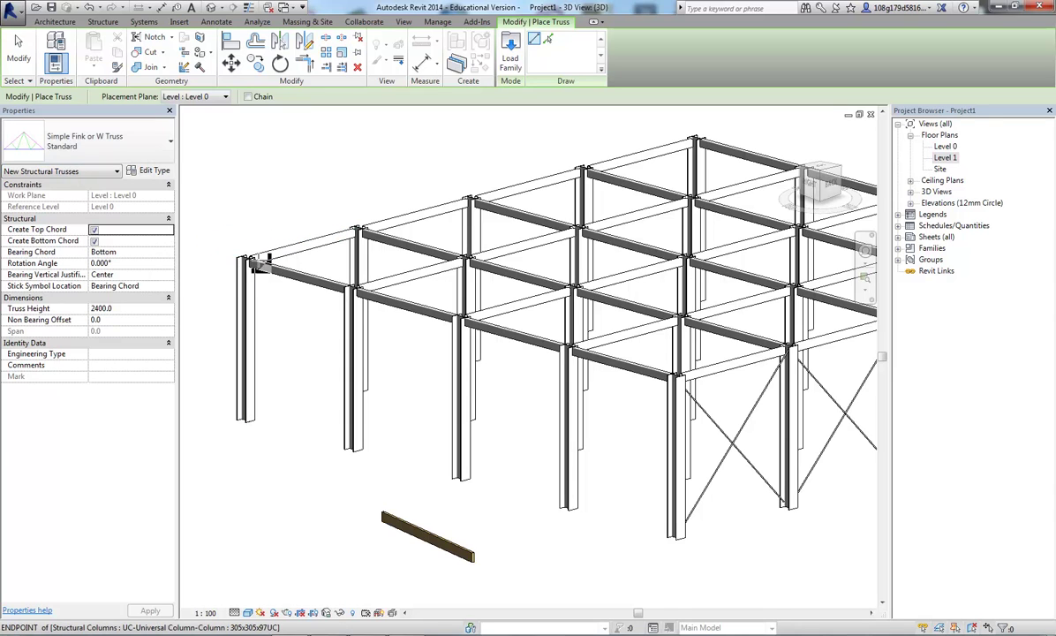
click(249, 258)
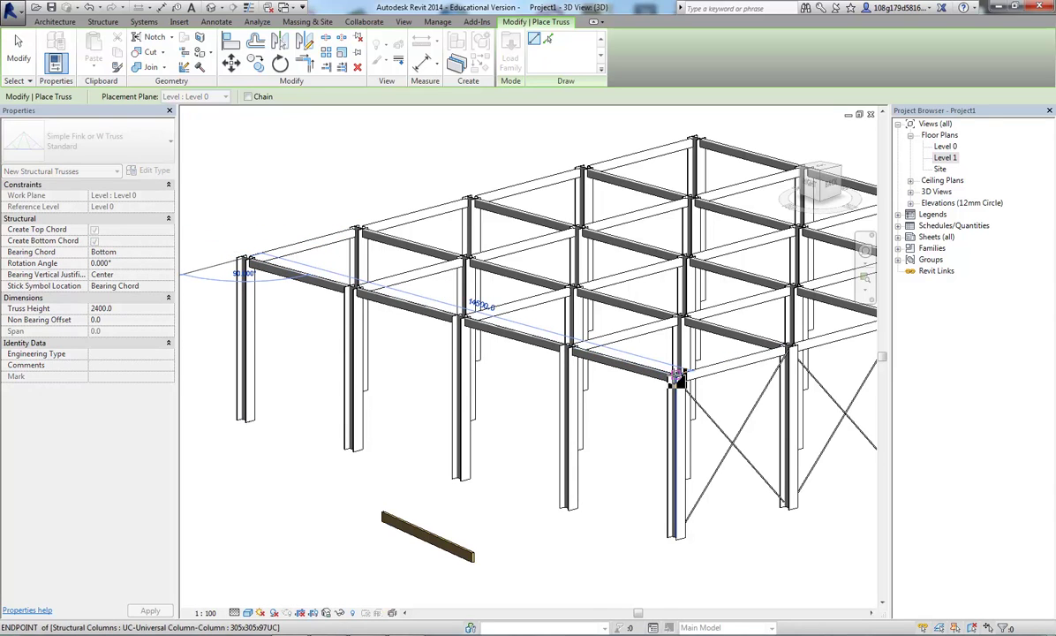
click(675, 375)
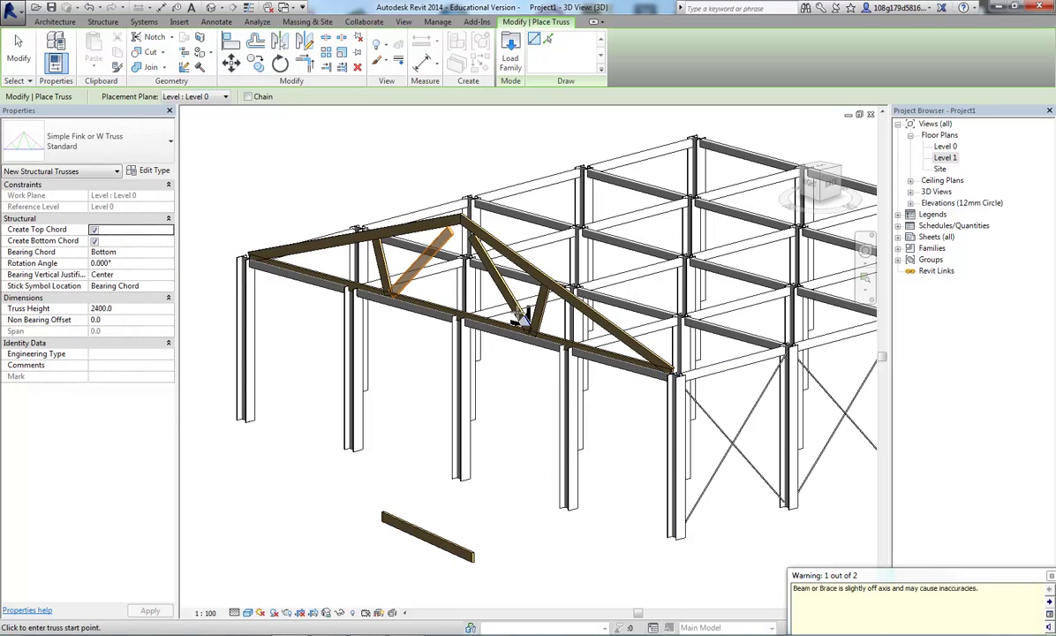
key(Escape)
key(Escape)
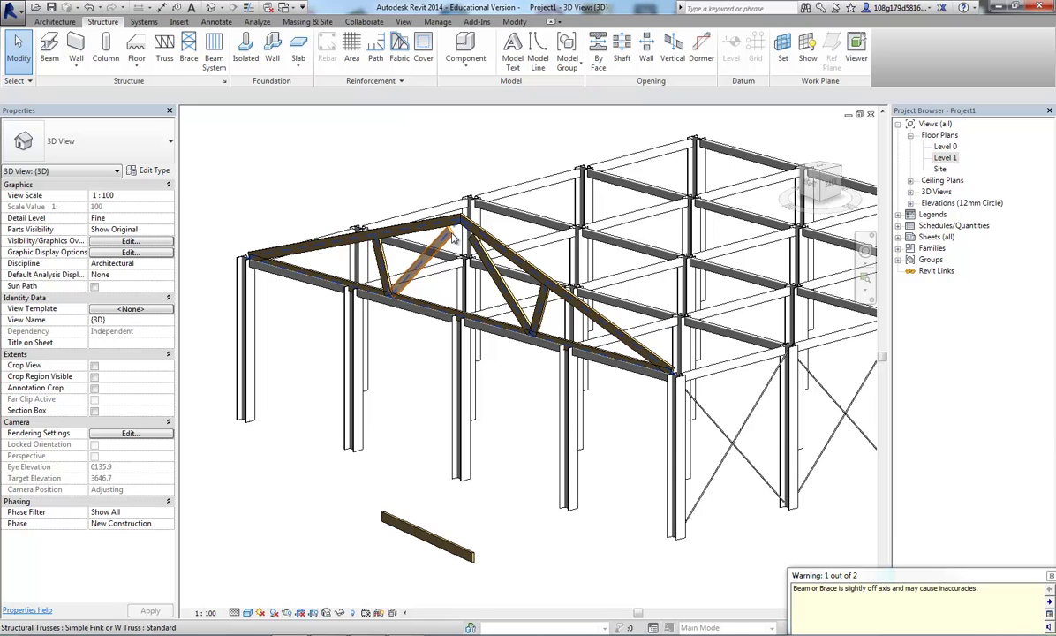
Step: Dismiss the off-axis warning, delete the loose test beam, and orbit to view the truss
click(1050, 575)
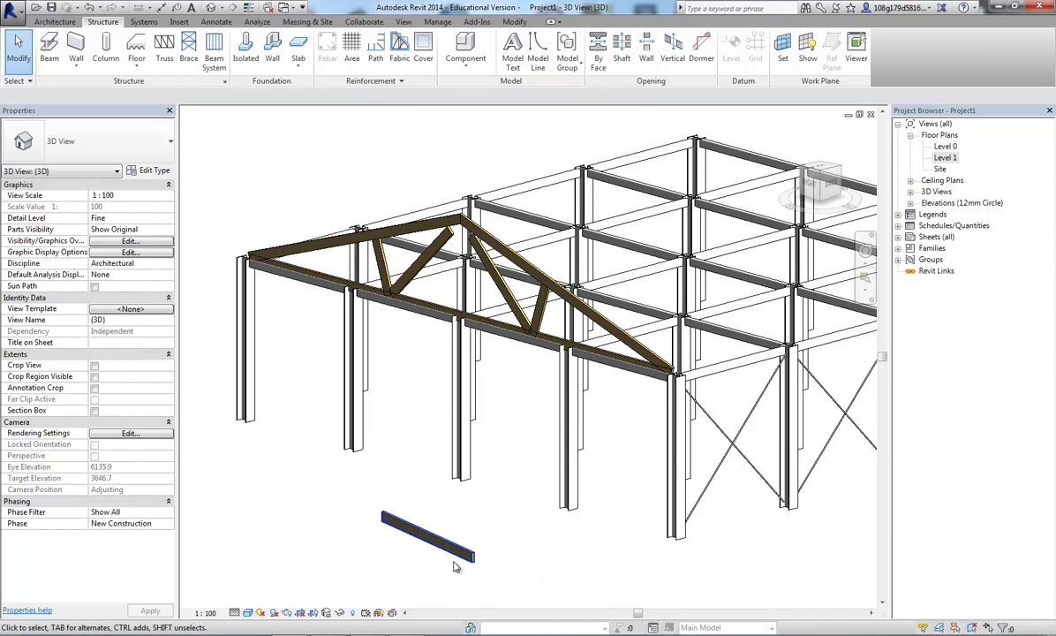
click(444, 548)
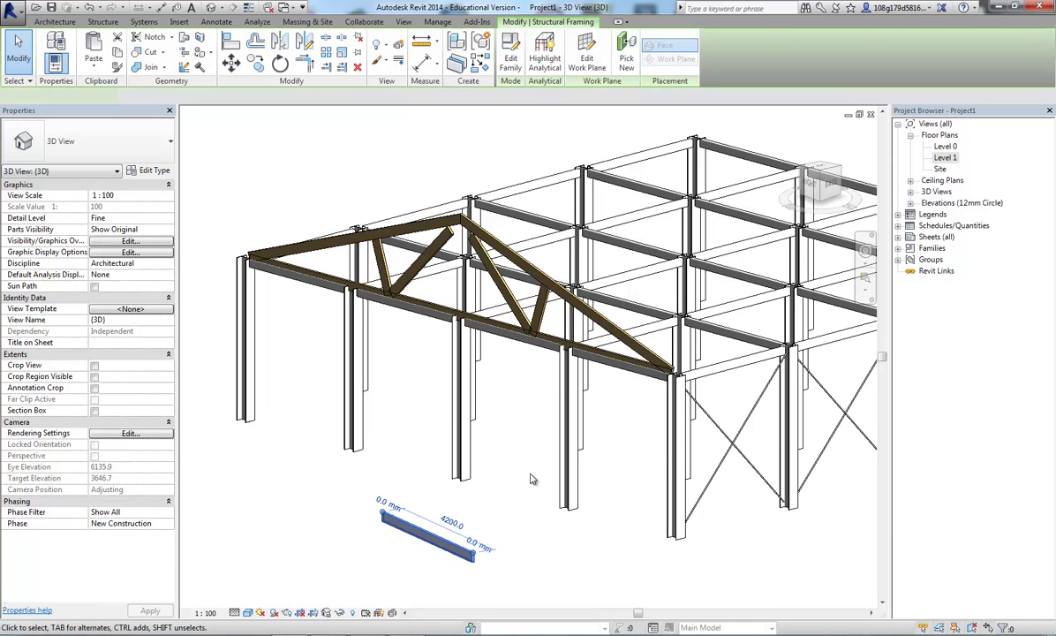
key(Delete)
shift+middle_drag(526, 503, 540, 450)
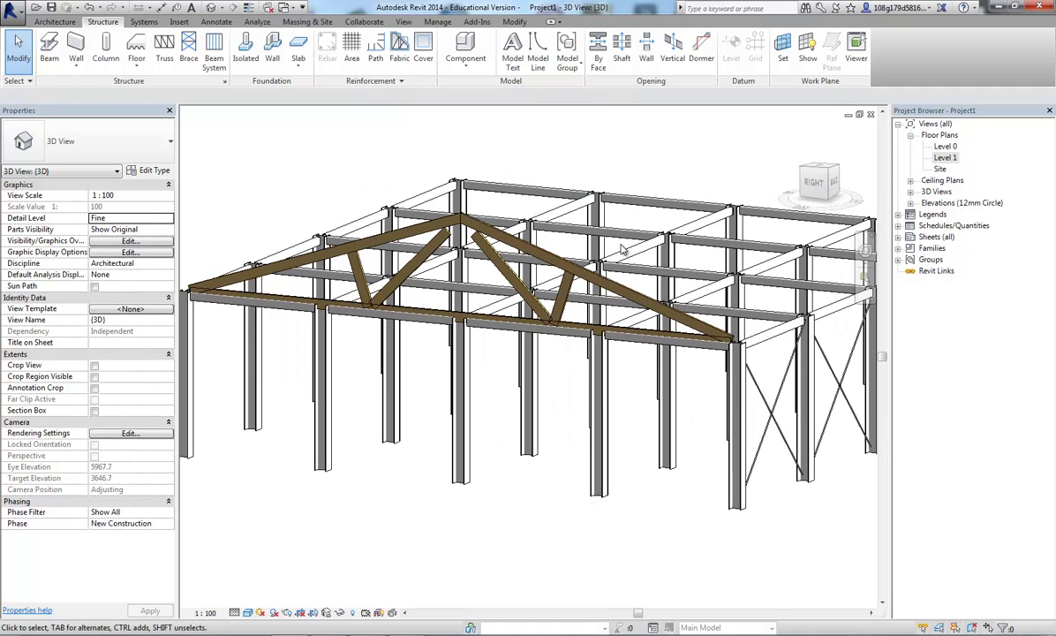
shift+middle_drag(658, 190, 656, 257)
scroll(671, 258, down, 3)
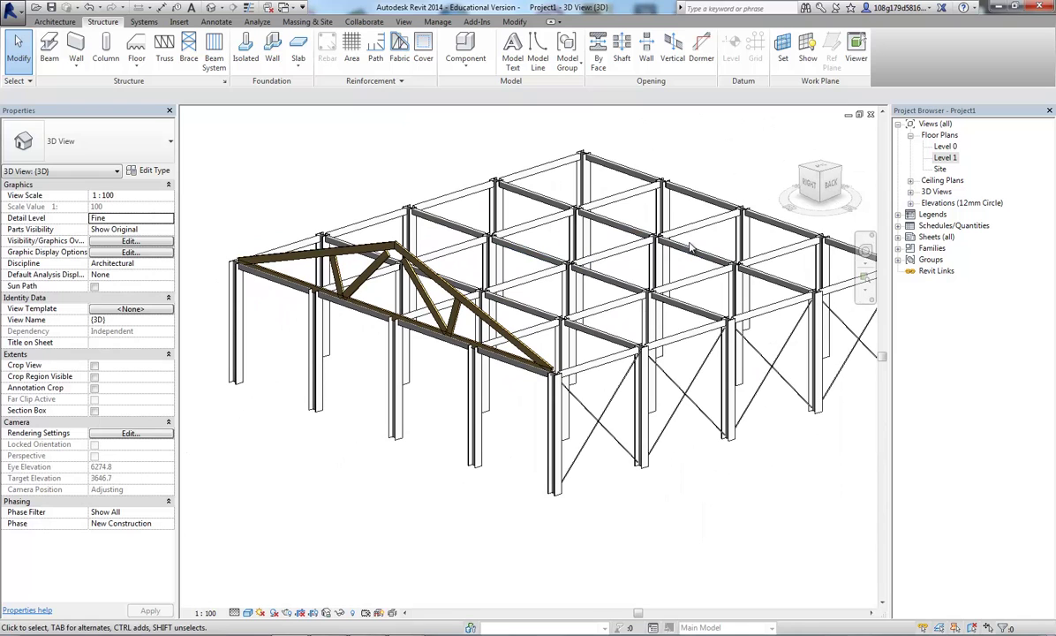
Step: Open the Level 1 floor plan and start a 64x235 joist beam system at 500.0 fixed spacing
key(z)
key(f)
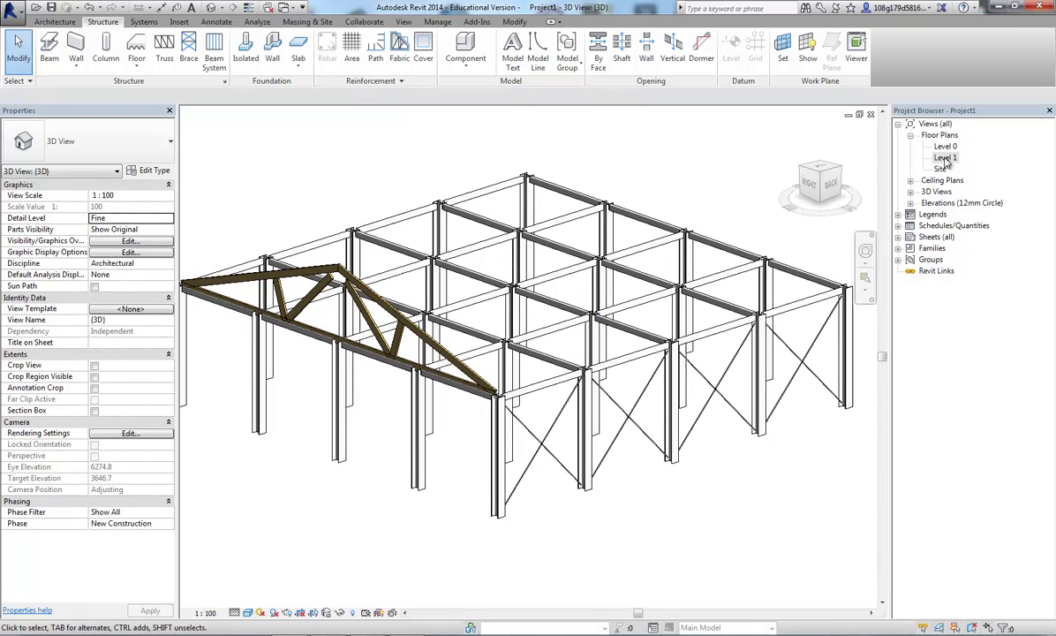
double_click(944, 158)
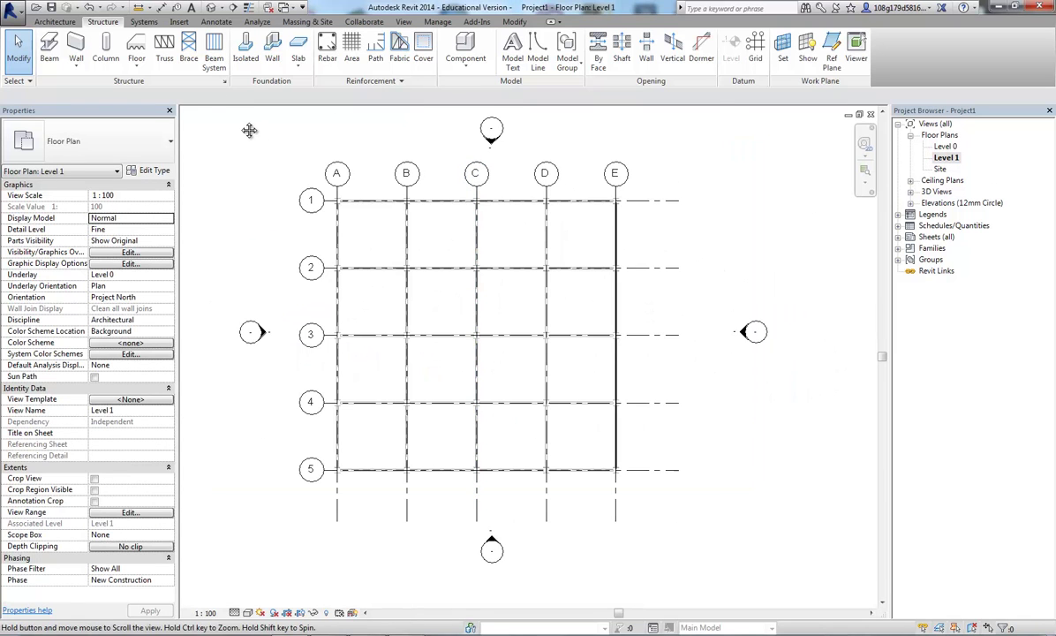
middle_drag(249, 130, 238, 112)
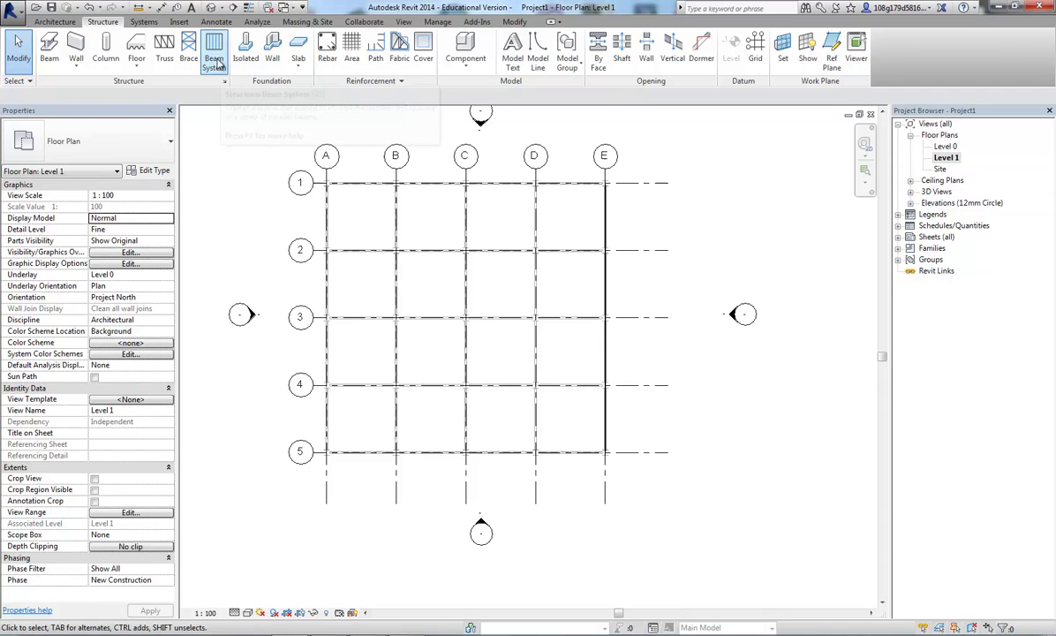
click(216, 58)
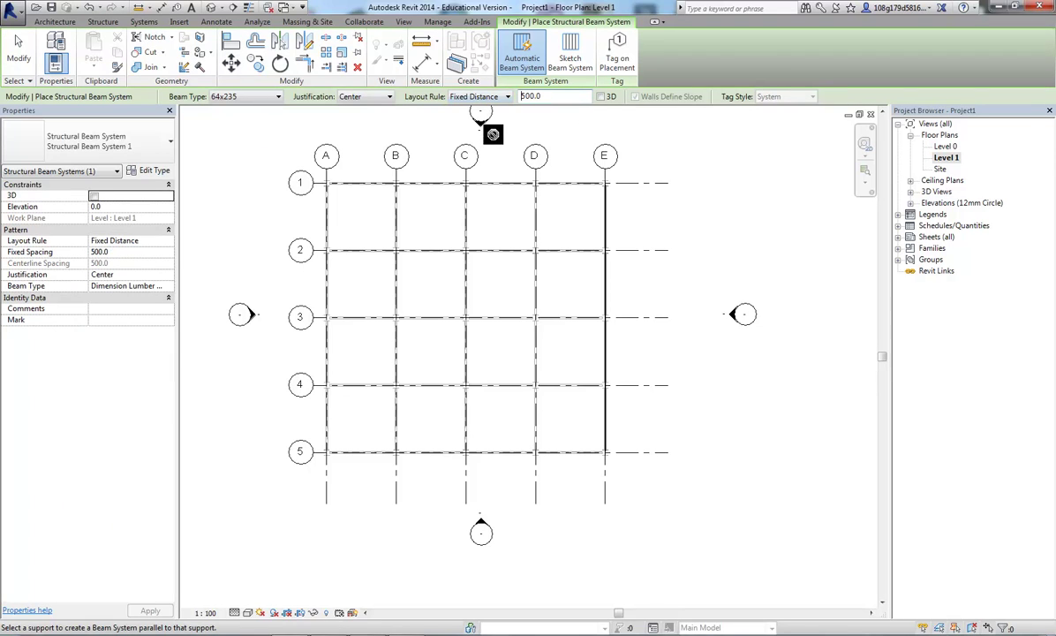
Step: Fill the bays between grids 1–2 and 2–3 with automatic joist beam systems
click(359, 190)
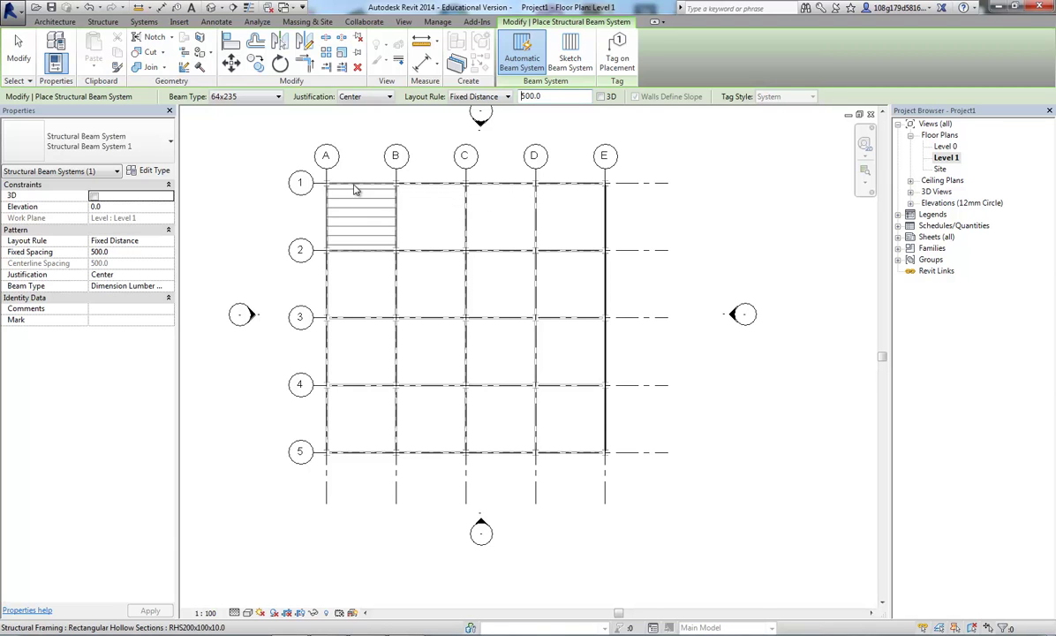
scroll(355, 190, up, 5)
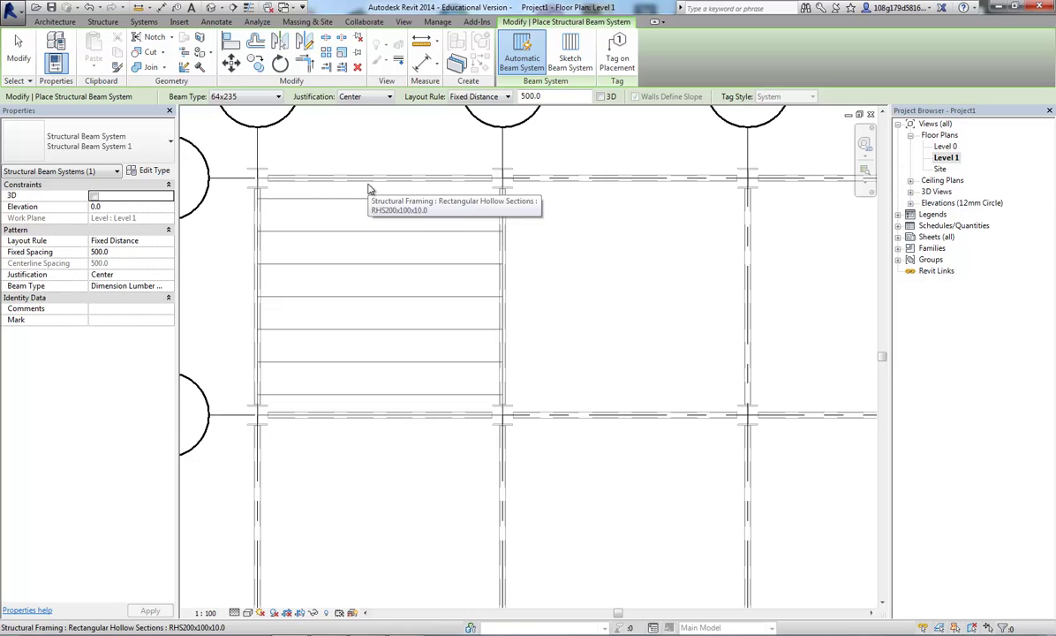
click(389, 97)
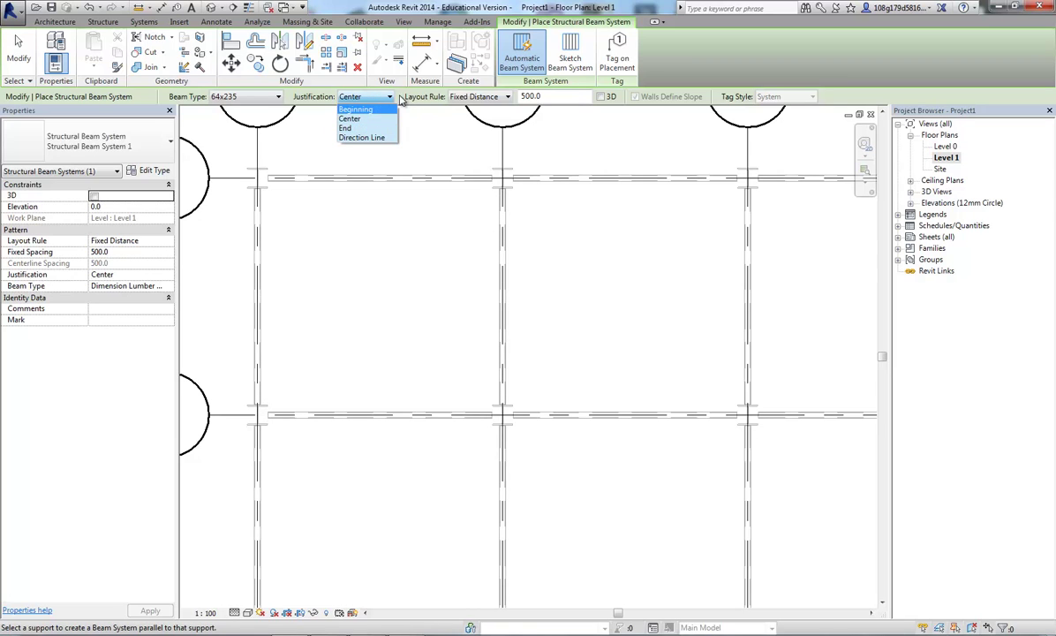
scroll(672, 263, down, 4)
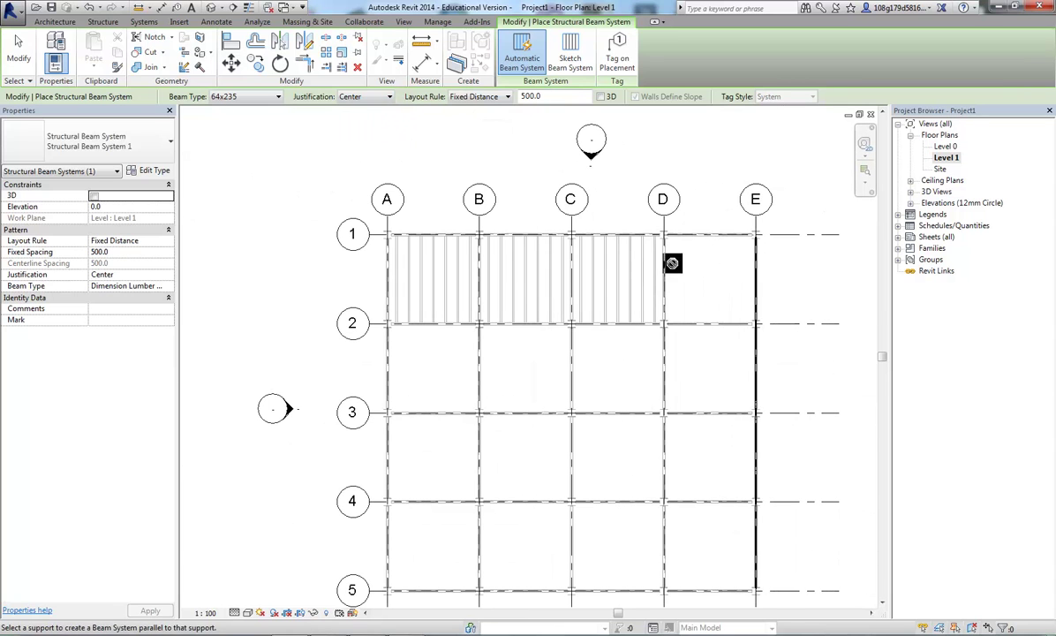
click(672, 263)
click(618, 353)
click(534, 353)
click(485, 353)
click(391, 353)
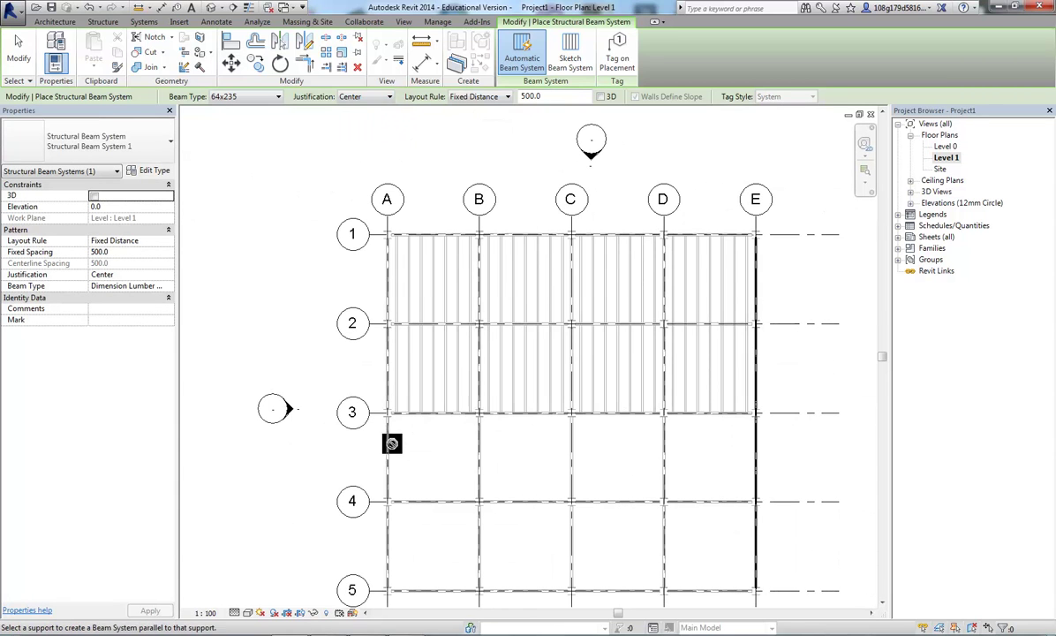
Step: Fill the bays between grids 3–4 and 4–5 with joists, then switch to the default 3D view
click(392, 444)
click(481, 450)
click(611, 439)
click(667, 446)
click(577, 539)
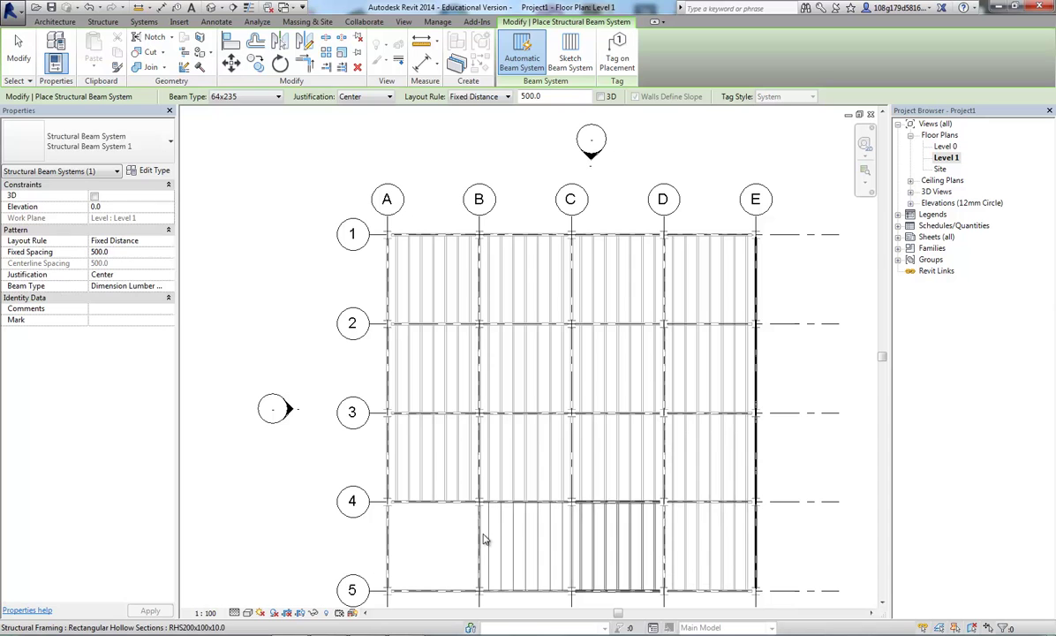
click(483, 540)
click(391, 535)
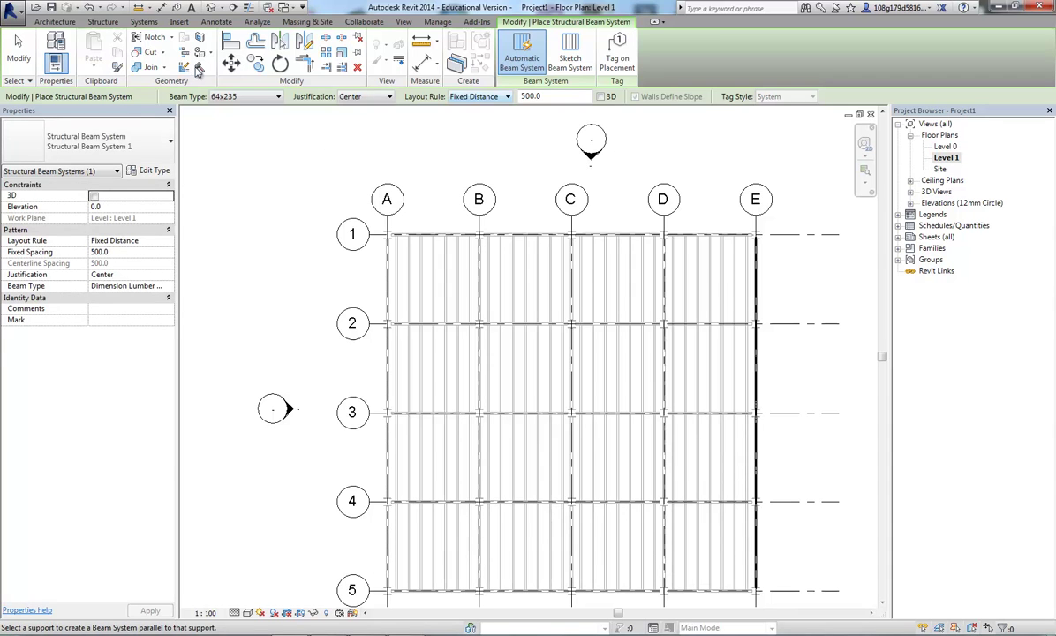
key(Escape)
key(Escape)
click(210, 7)
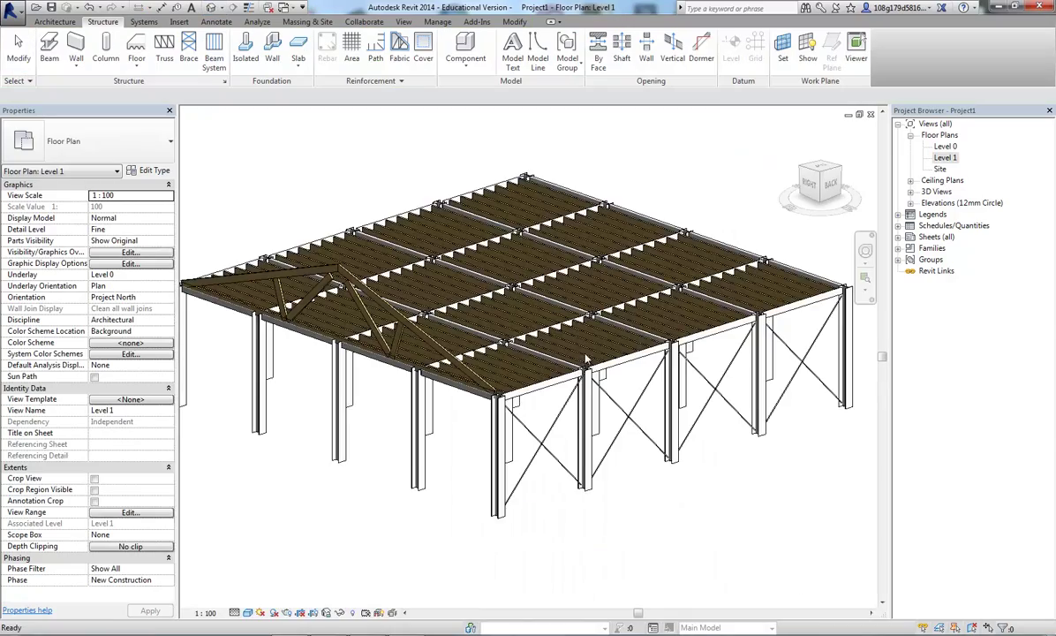
Step: Orbit the joisted 3D frame to show its left side, then switch to the Level 0 plan
scroll(679, 512, up, 5)
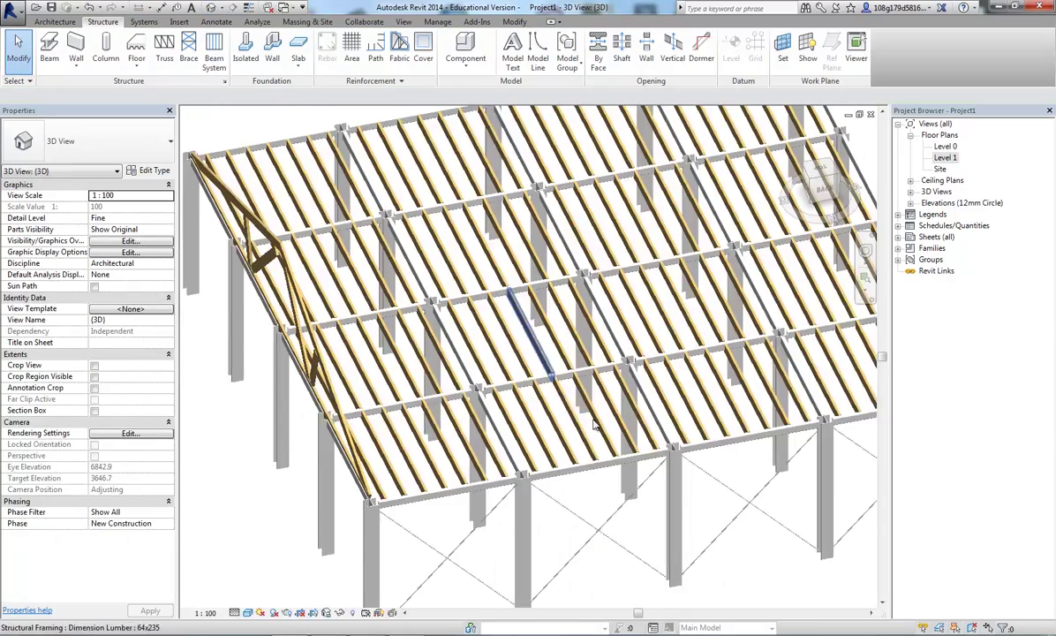
scroll(593, 423, down, 5)
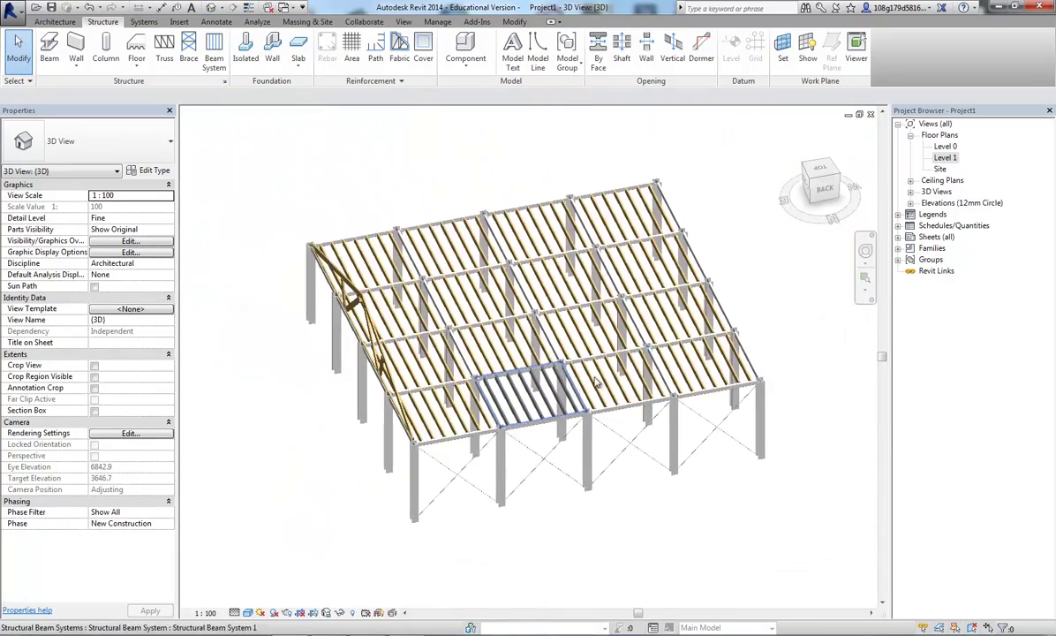
shift+middle_drag(597, 381, 492, 139)
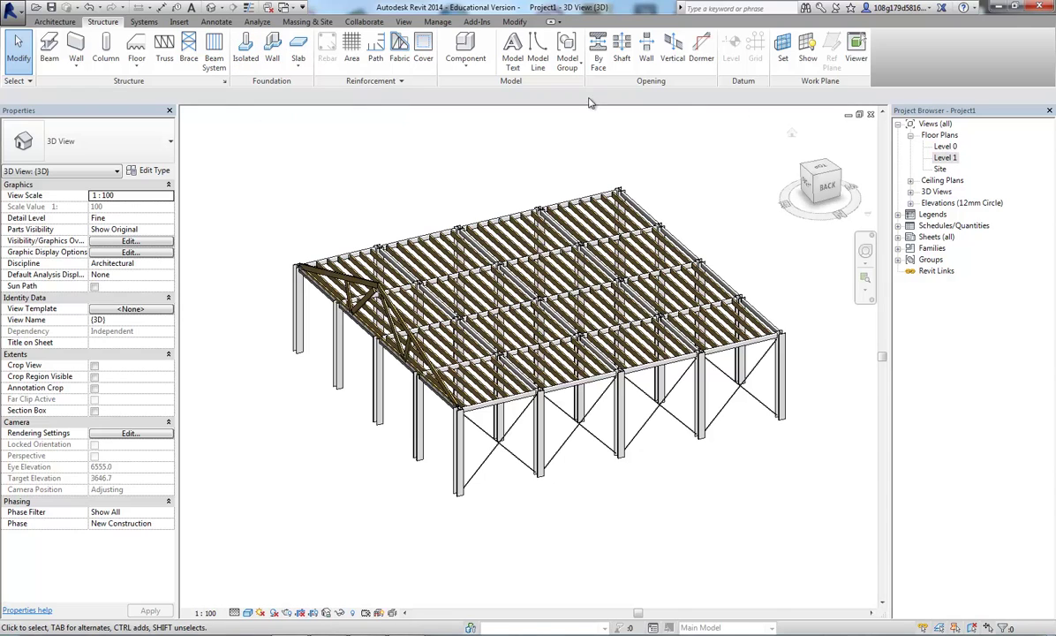
double_click(943, 147)
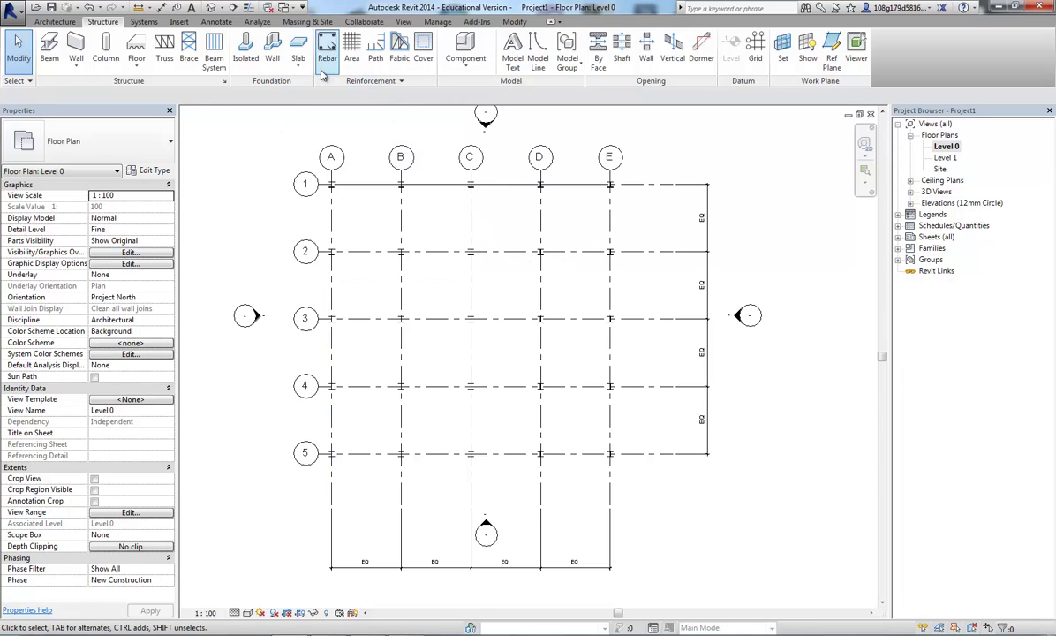
Step: Start isolated foundation placement and load Footing-Rectangular.rfa from the Structural Foundations folder
click(247, 51)
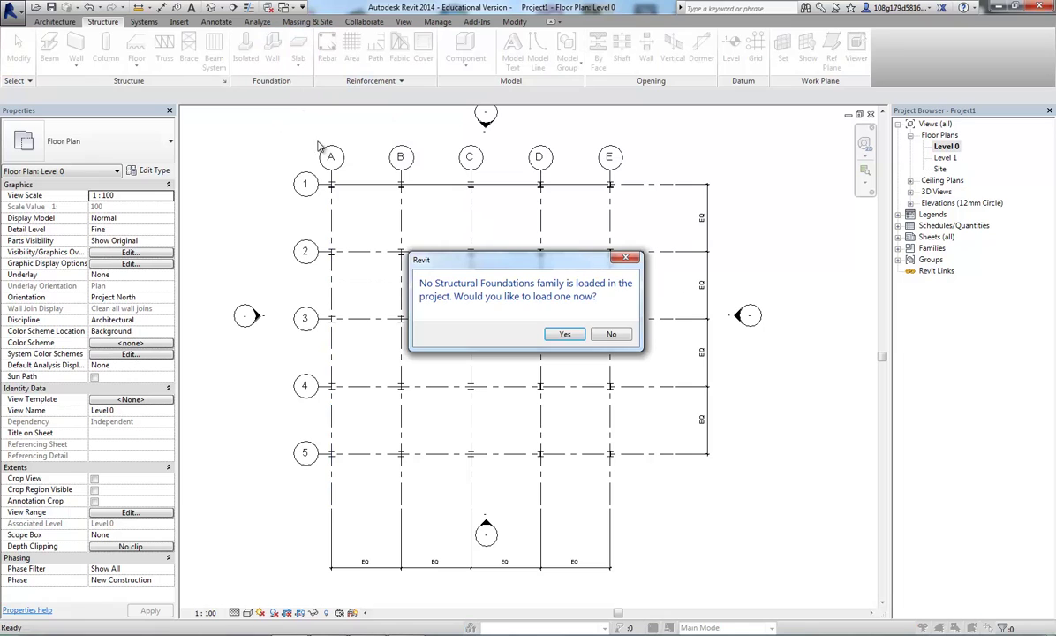
click(569, 337)
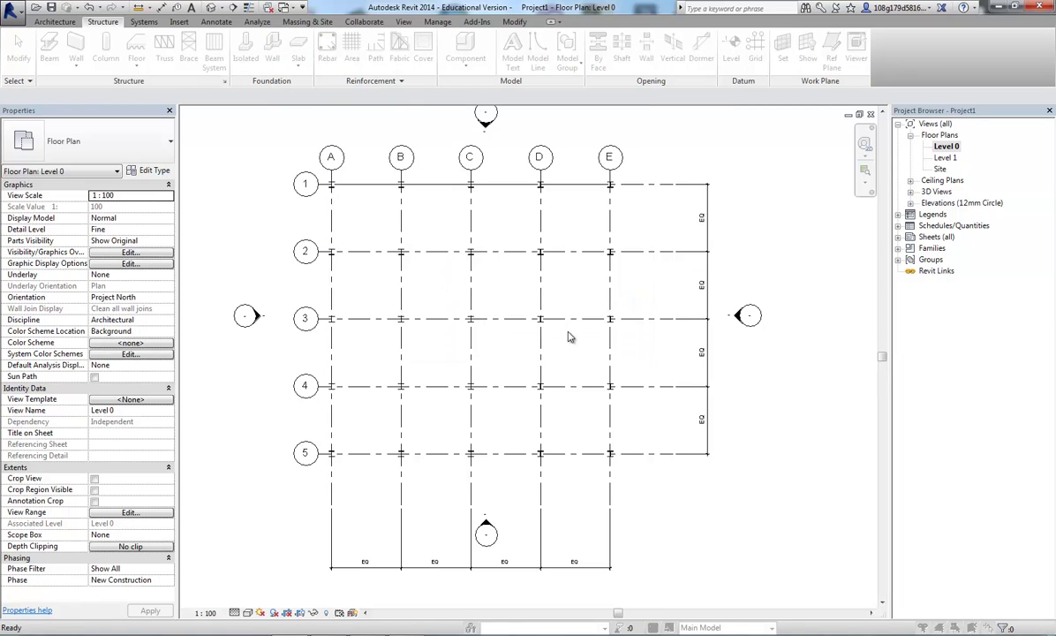
drag(650, 225, 650, 340)
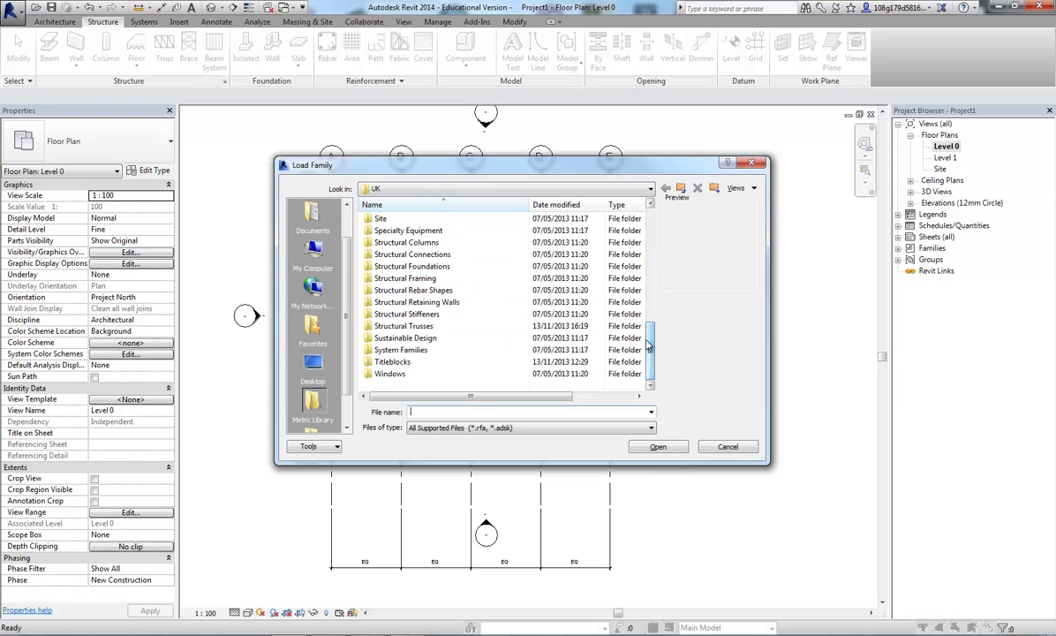
double_click(413, 266)
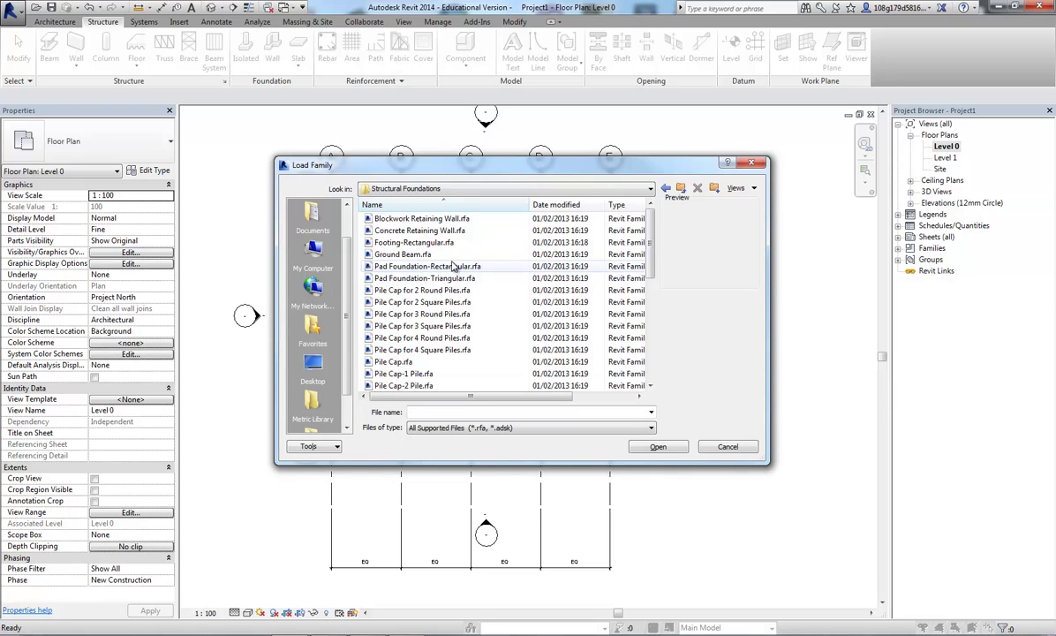
click(401, 218)
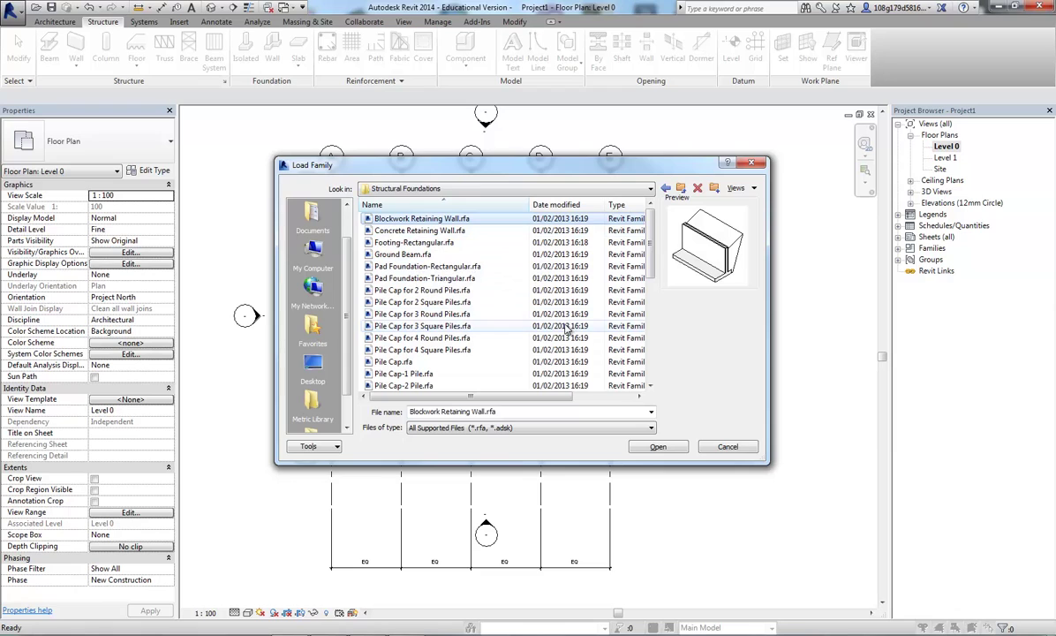
key(Down)
key(Down)
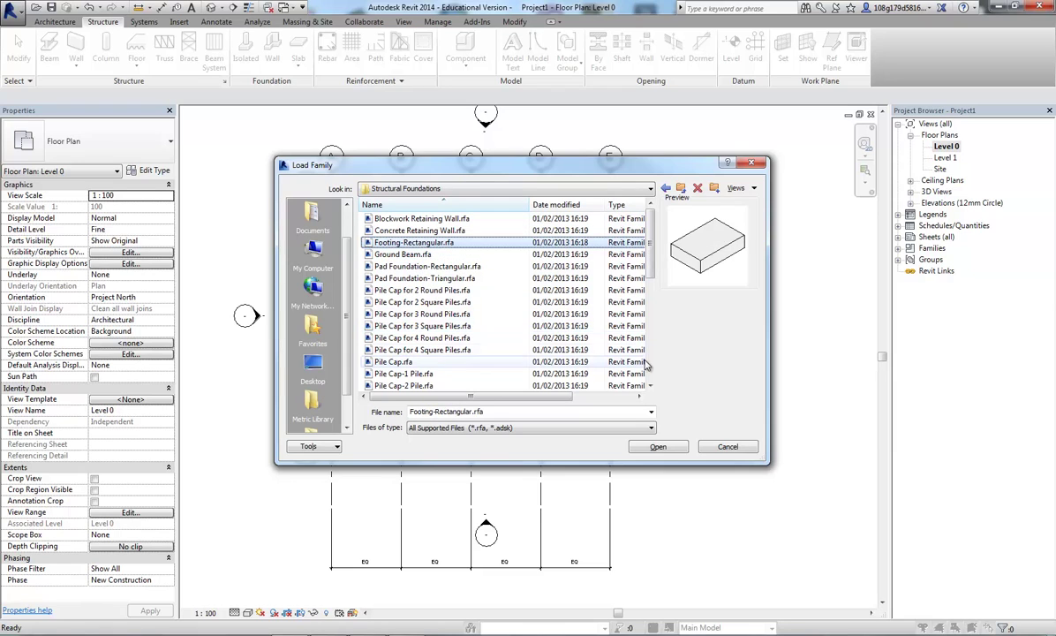
click(660, 447)
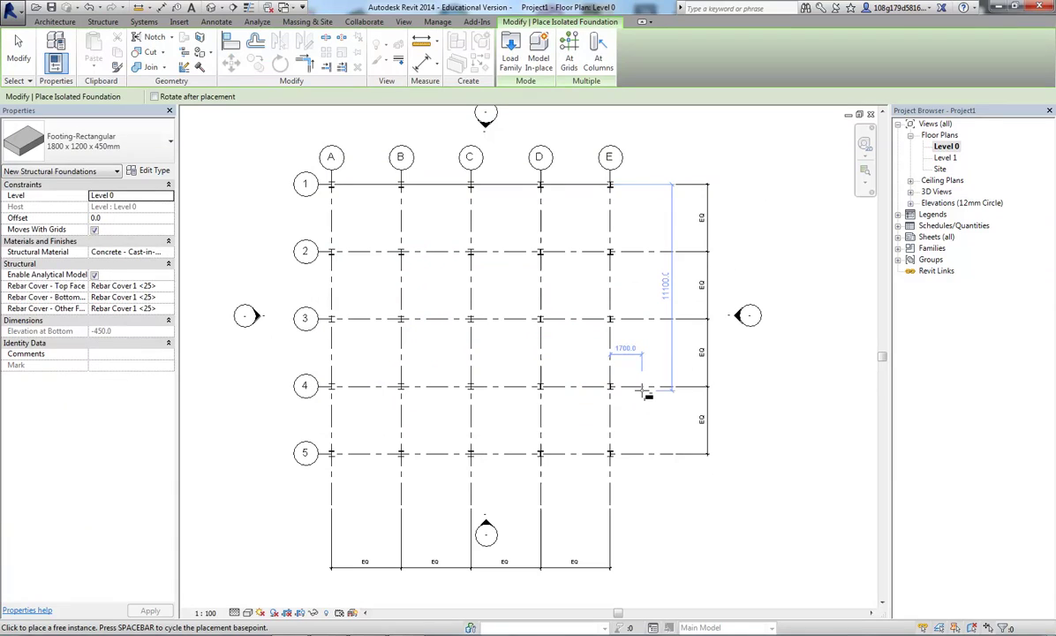
Step: Place Footing-Rectangular pads at every grid intersection, then switch to the default 3D view
click(571, 56)
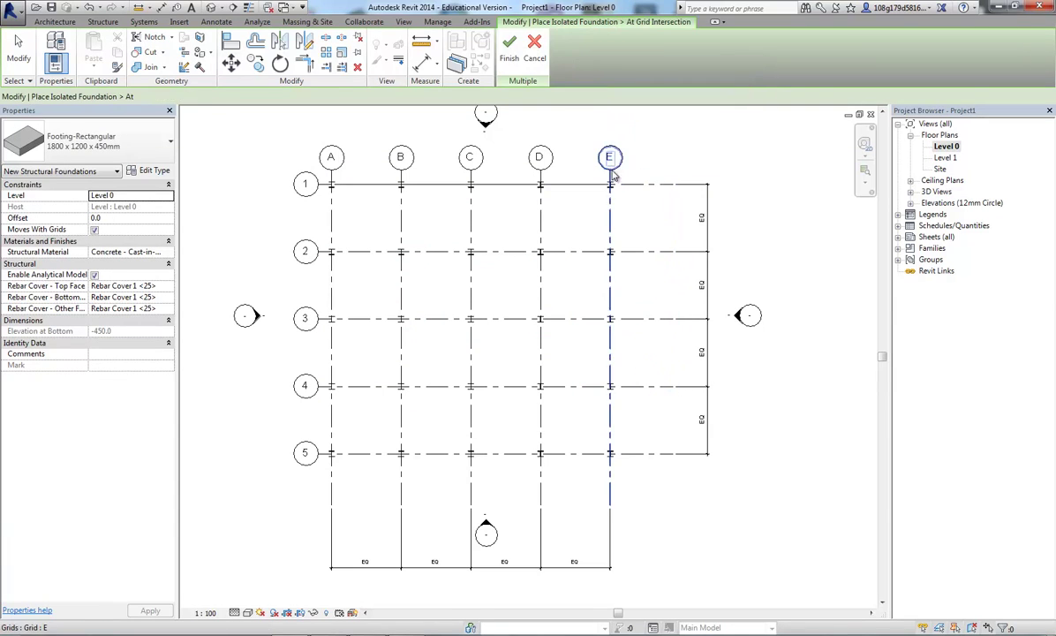
drag(623, 177, 339, 473)
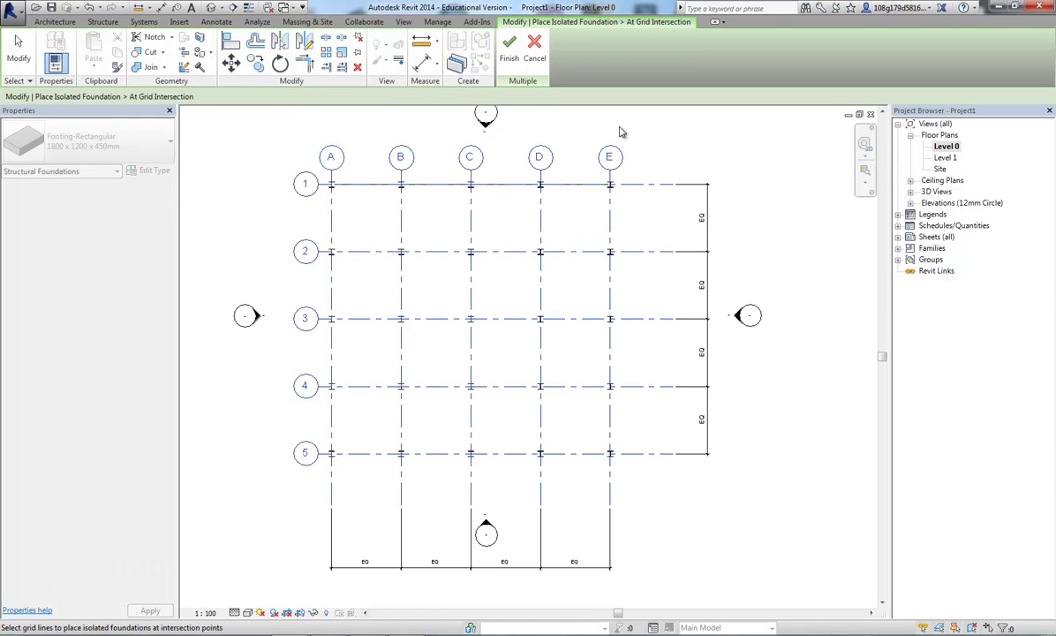
click(509, 48)
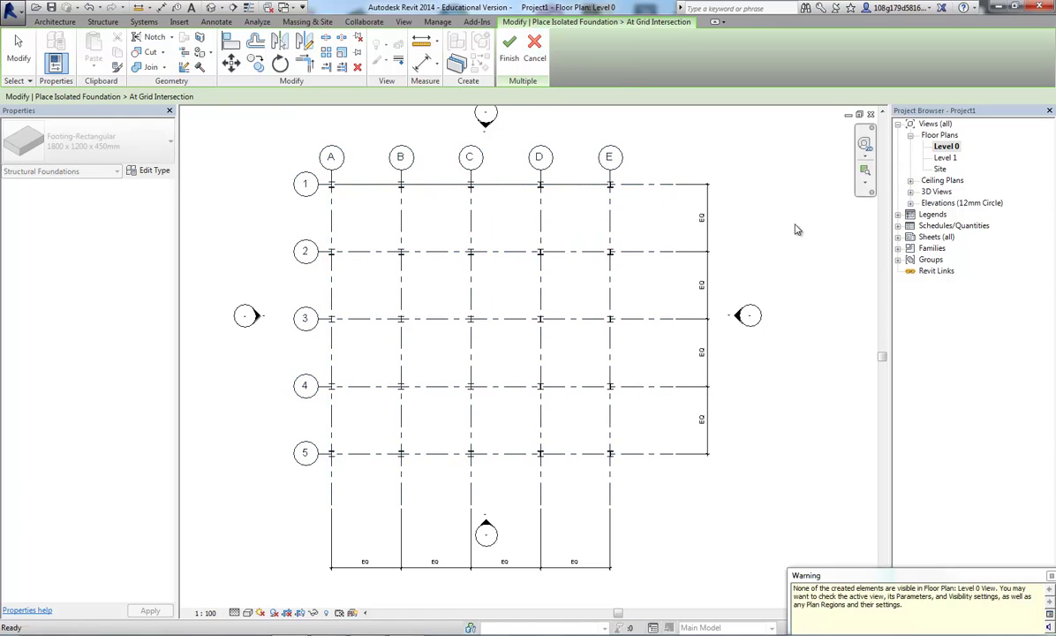
click(213, 11)
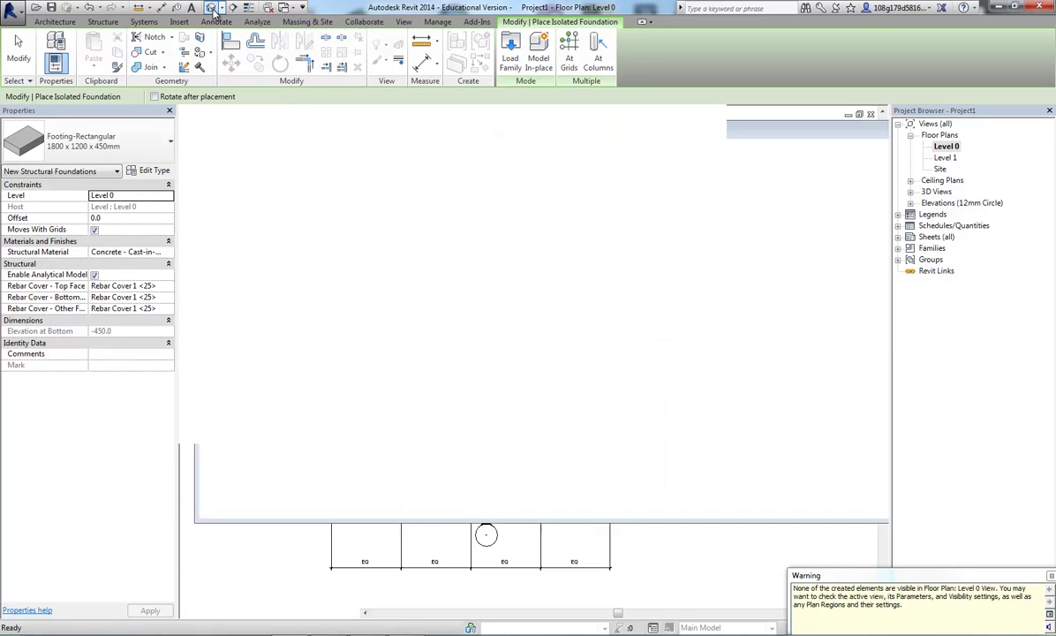
key(Escape)
key(Escape)
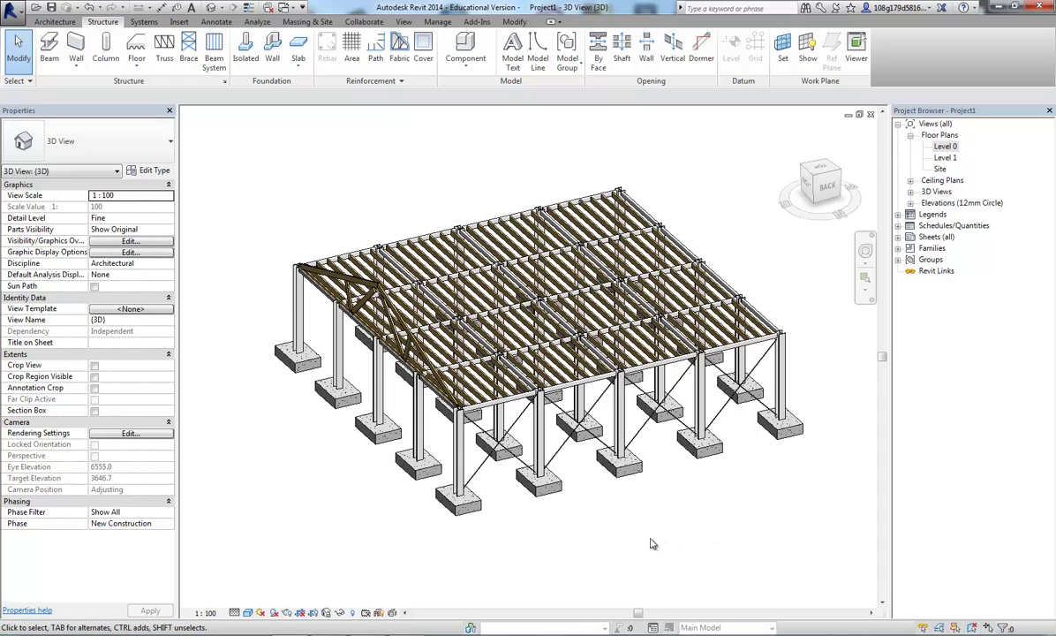
Step: Orbit the 3D model to a low side view, then to a right-back angle
shift+middle_drag(651, 543, 605, 508)
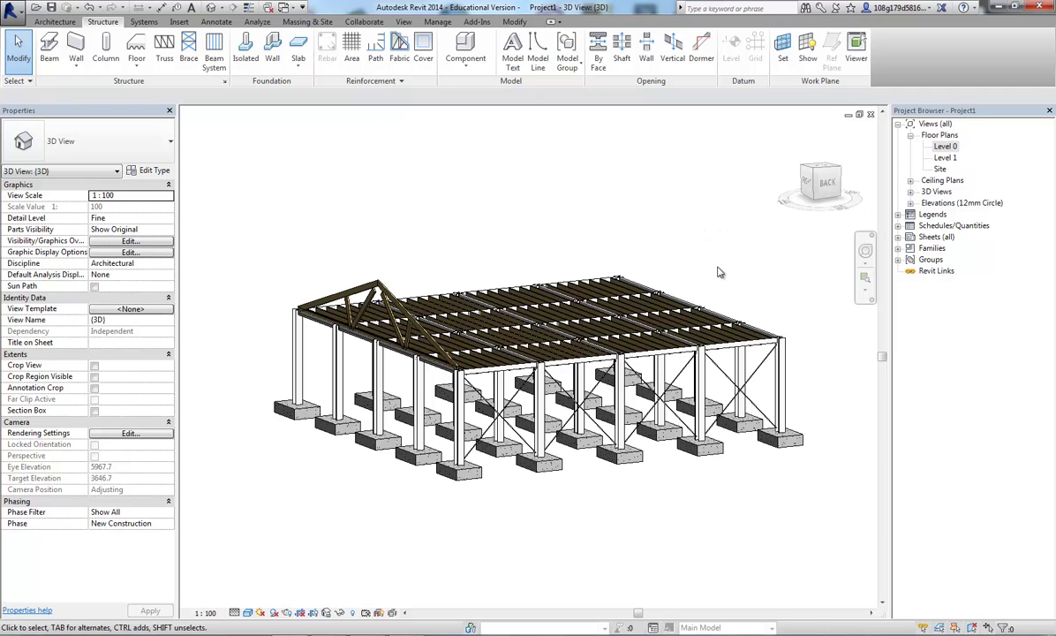
shift+middle_drag(521, 223, 551, 204)
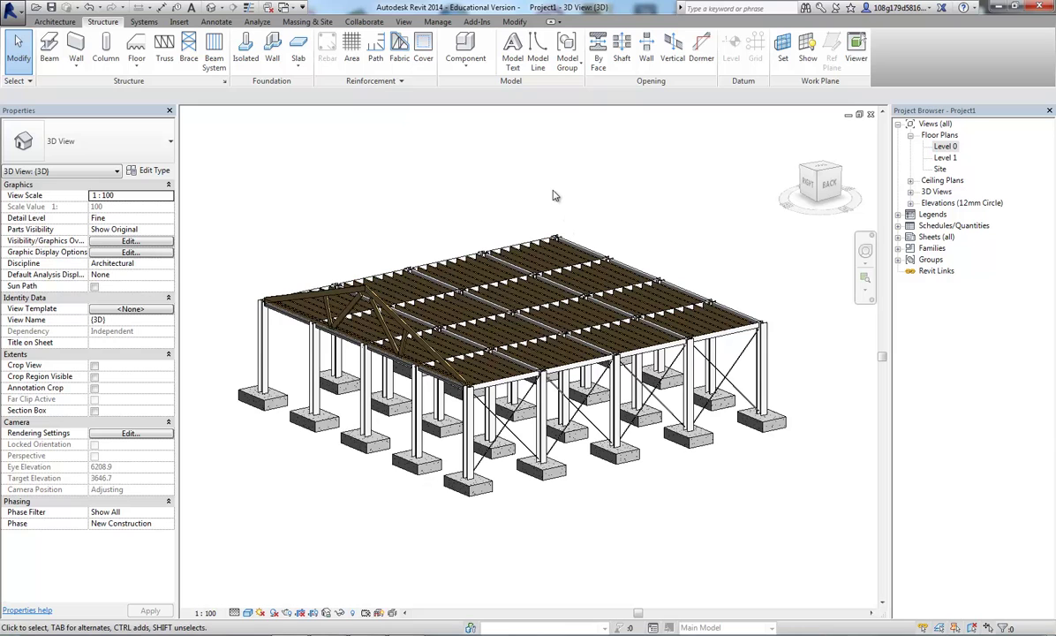
Step: In the view's Visibility/Graphics settings, hide every model category at once
key(v)
key(g)
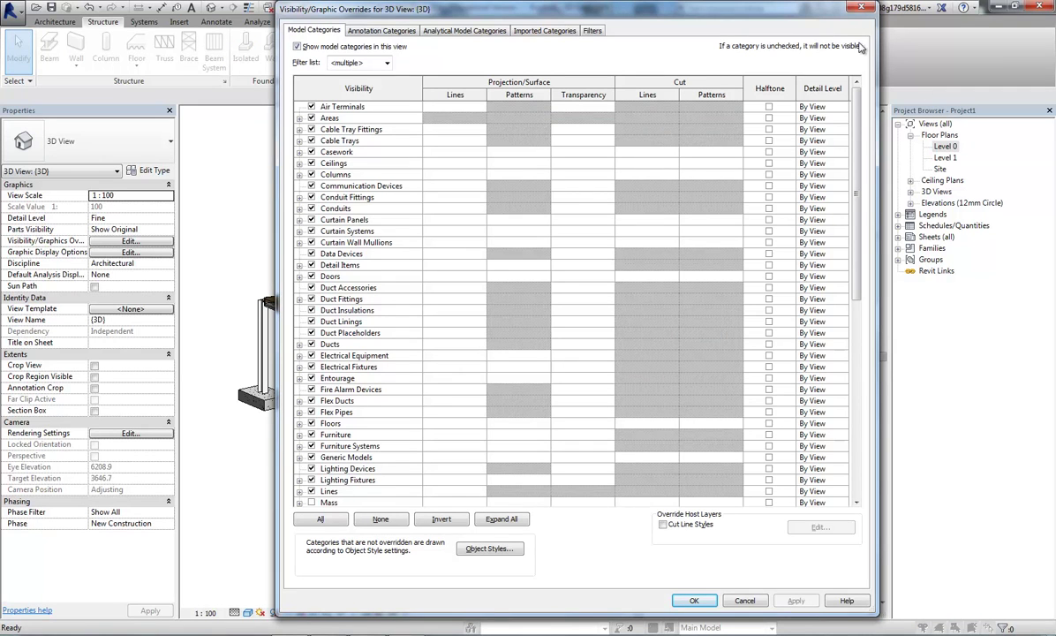
key(Escape)
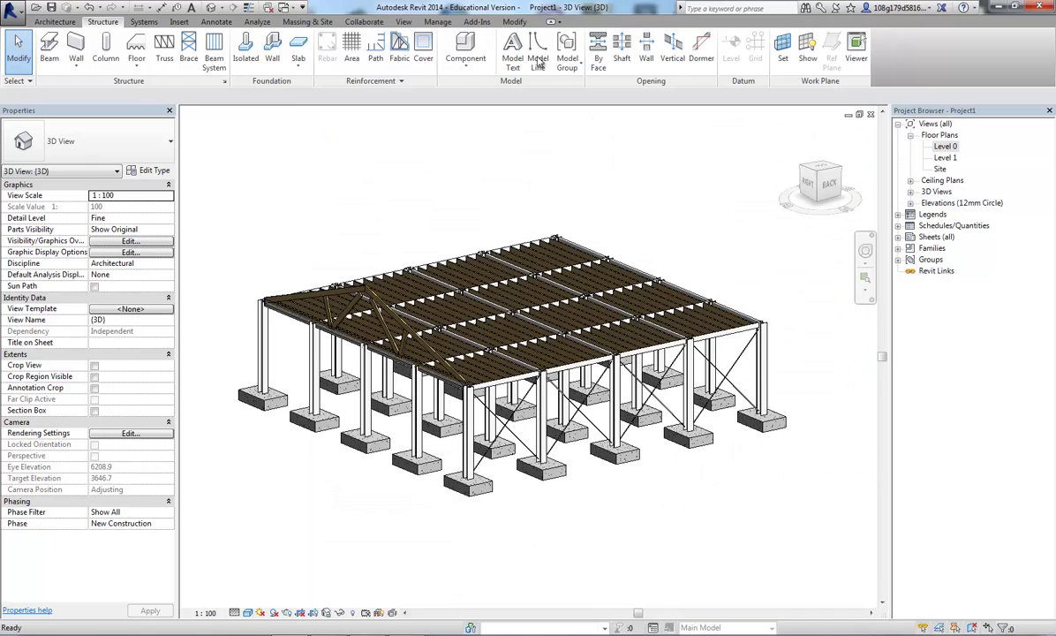
click(404, 22)
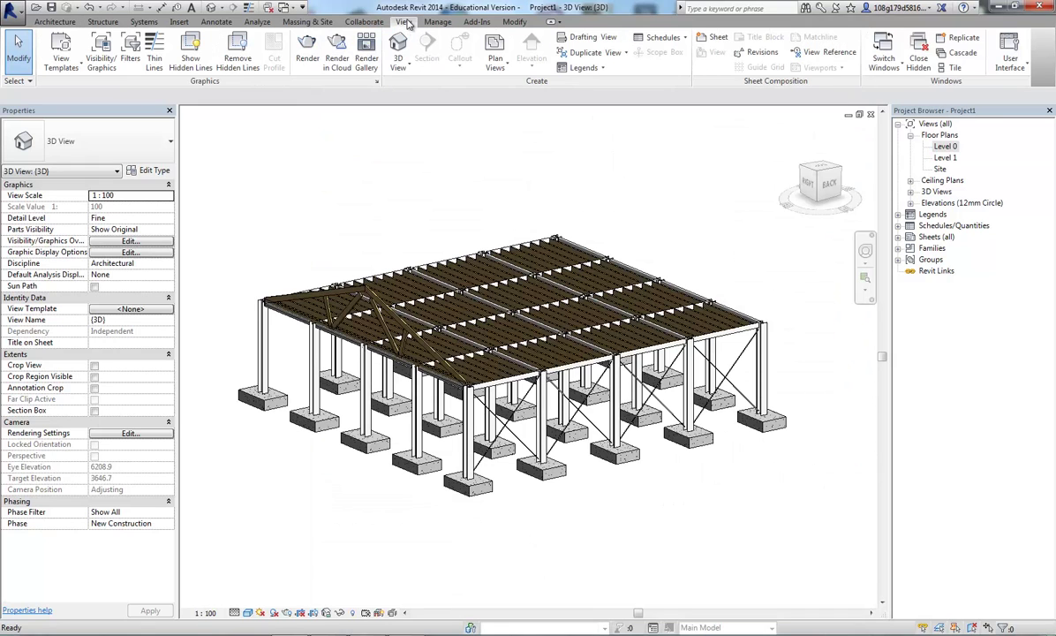
click(98, 51)
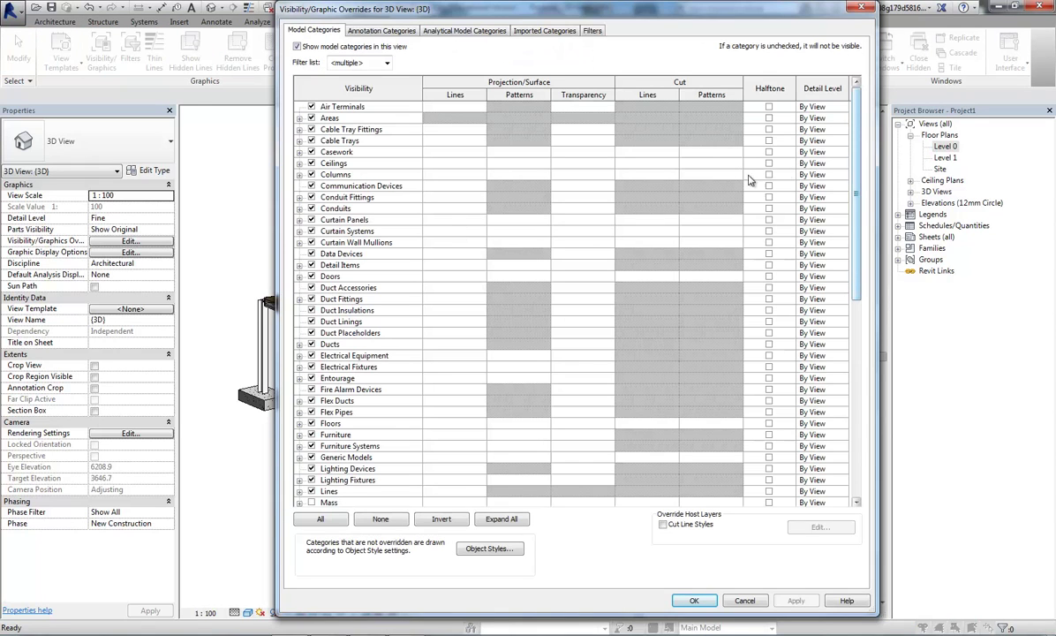
click(335, 107)
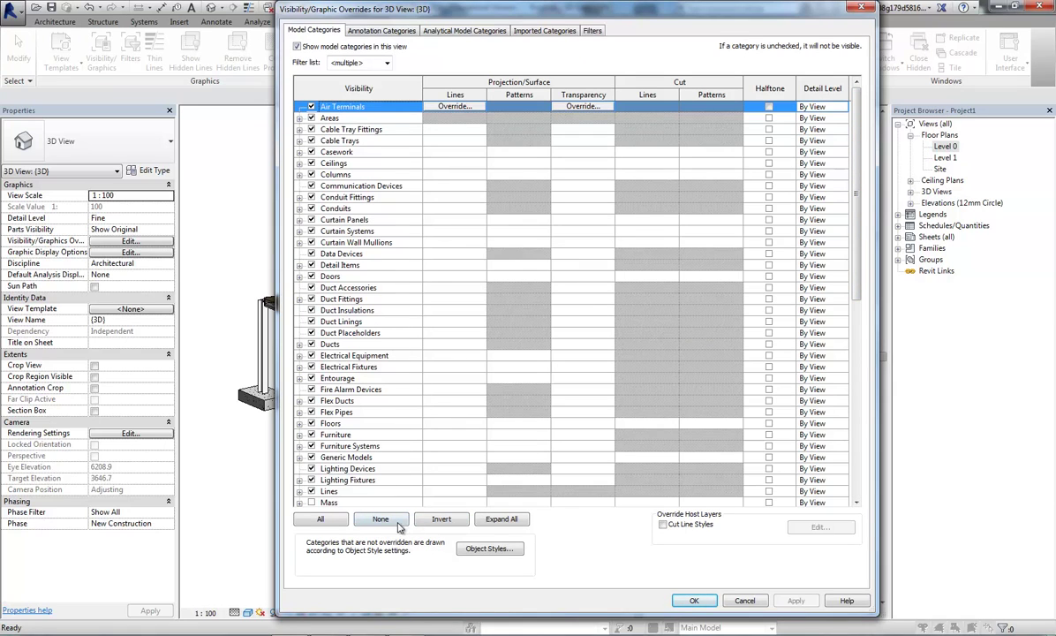
click(322, 519)
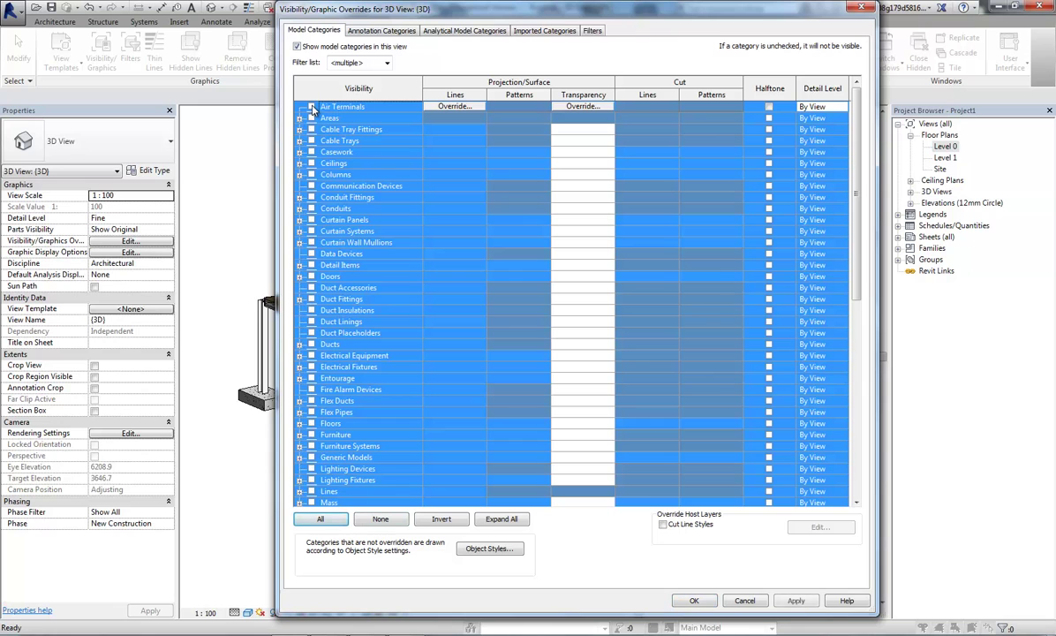
Step: Re-enable Structural Beam Systems, Columns, Foundations and Framing, then apply and confirm
click(388, 400)
scroll(394, 400, down, 4)
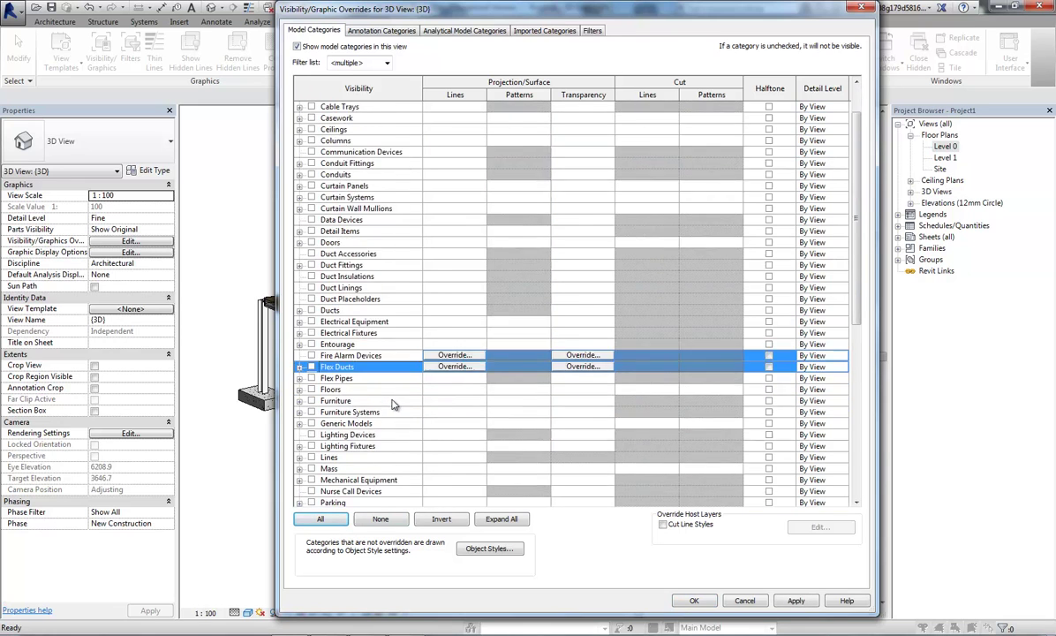
scroll(396, 399, down, 7)
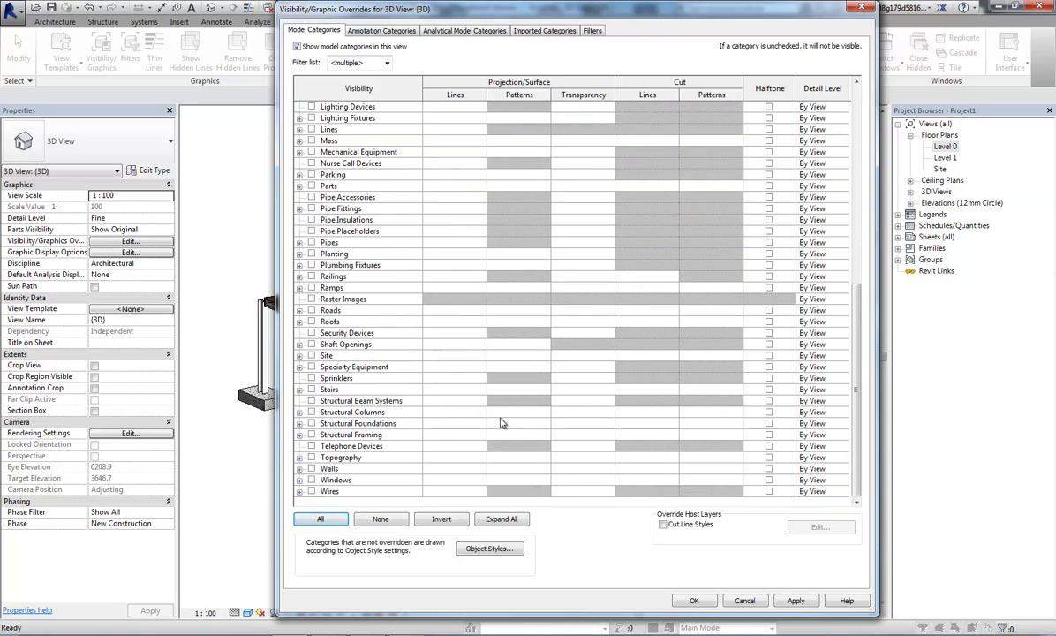
click(311, 400)
click(311, 412)
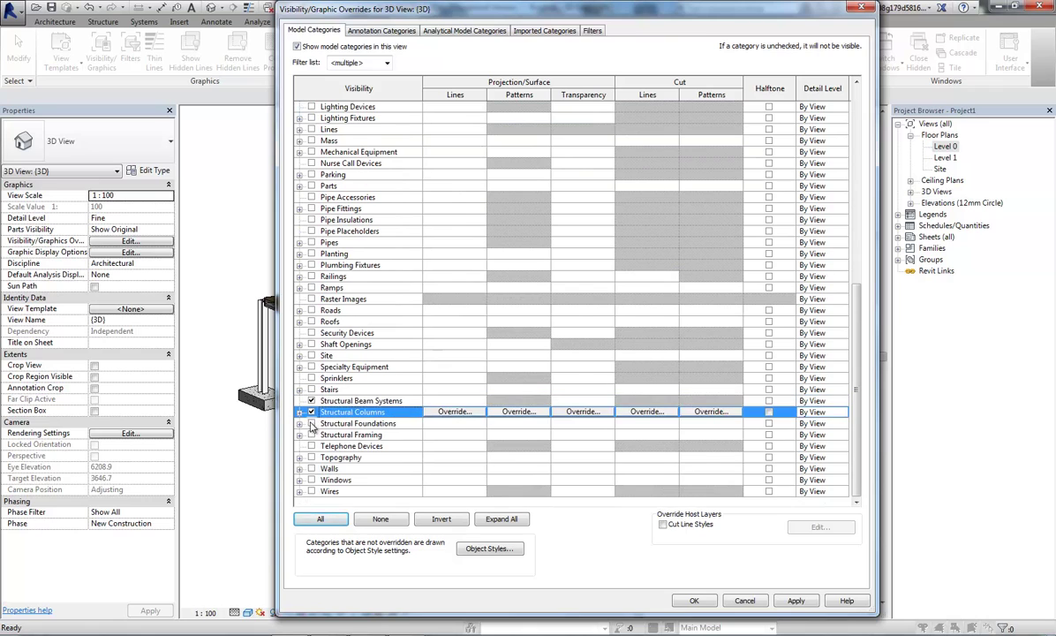
click(311, 423)
click(310, 435)
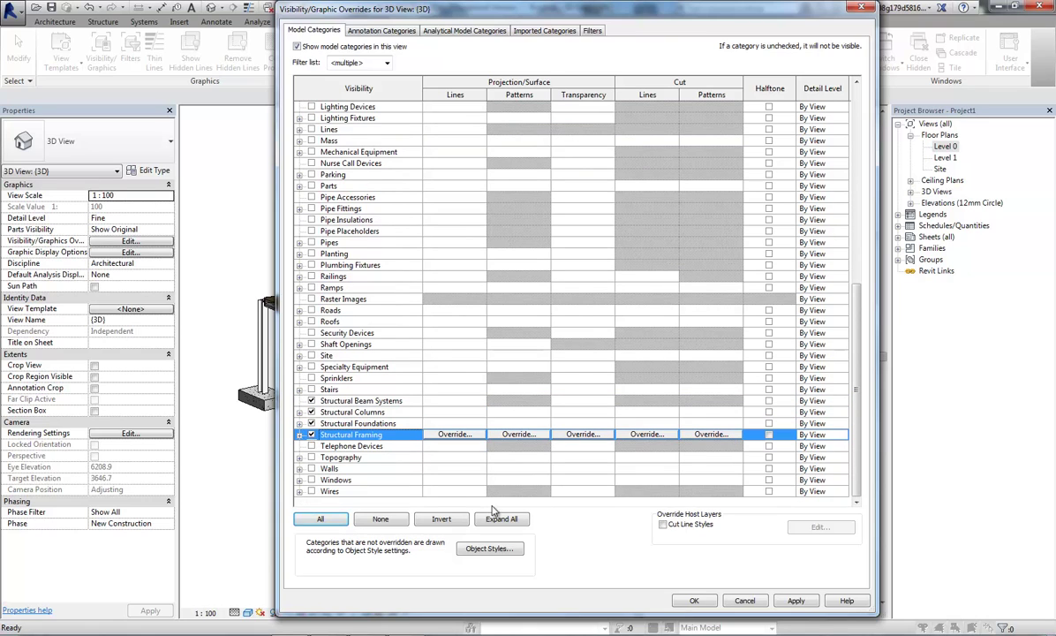
click(805, 604)
click(694, 600)
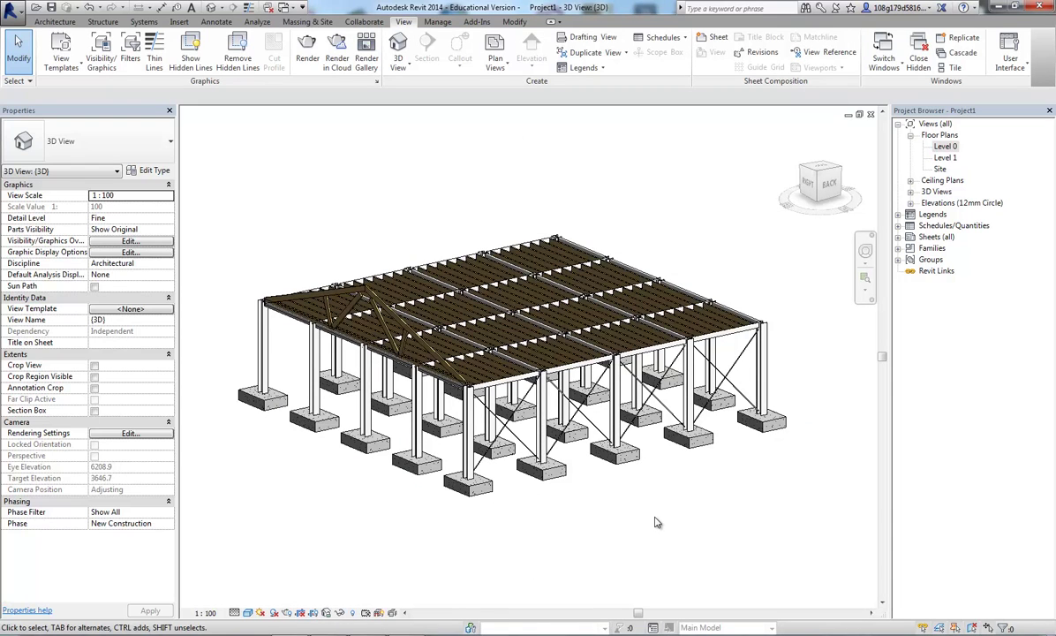
mouse_move(620, 487)
shift+middle_down()
mouse_move(634, 516)
mouse_move(677, 504)
mouse_move(637, 501)
shift+middle_up()
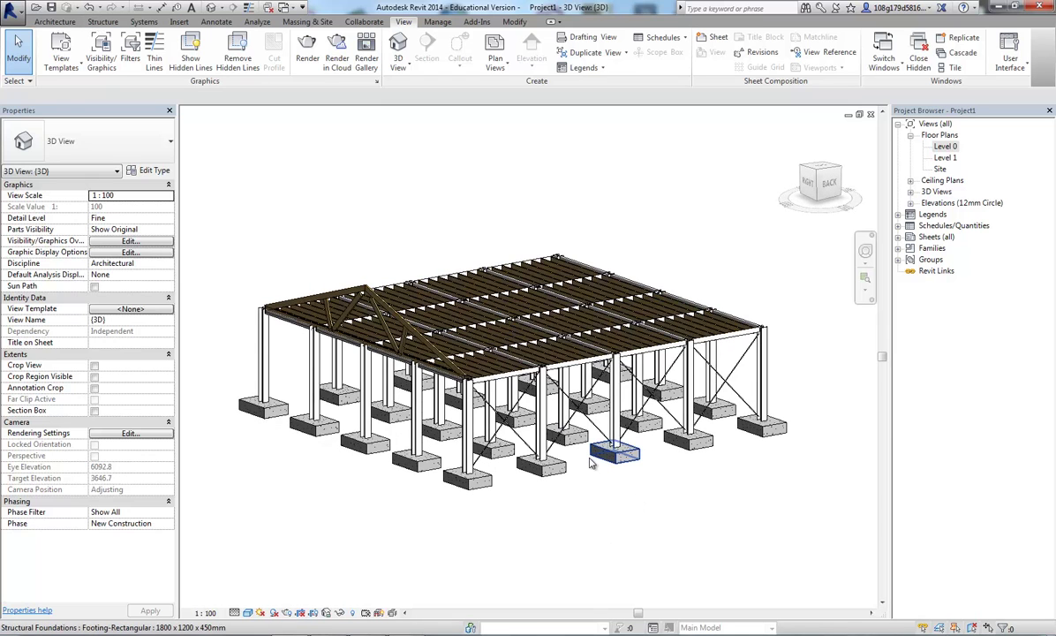